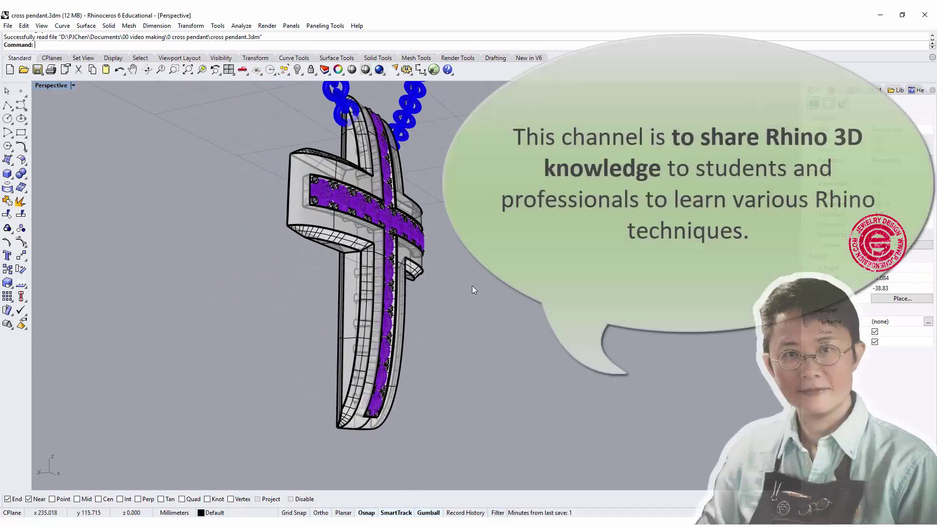
- Orbit and zoom around the finished jeweled cross pendant on its chain, turning it to face front
right_click_drag(385, 234, 257, 306)
scroll(411, 303, "up", 6)
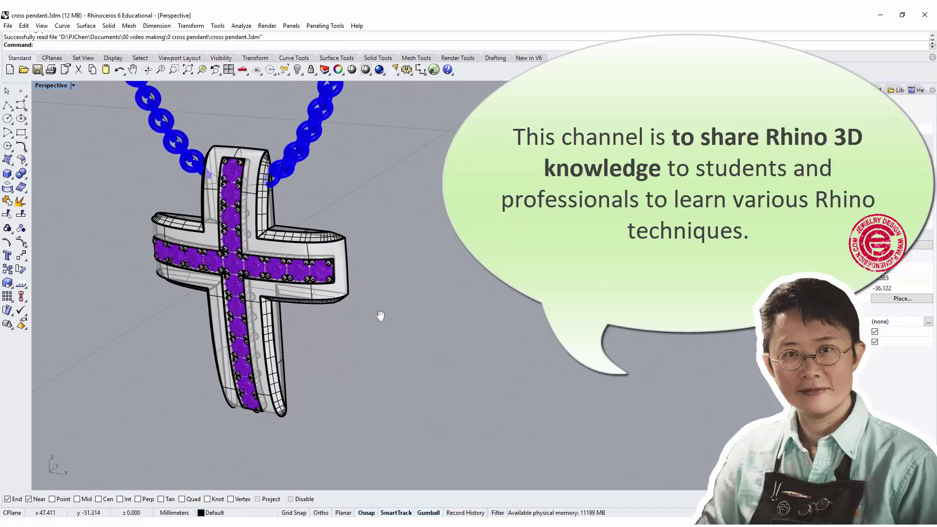
right_click_drag(308, 265, 429, 307)
scroll(456, 257, "down", 3)
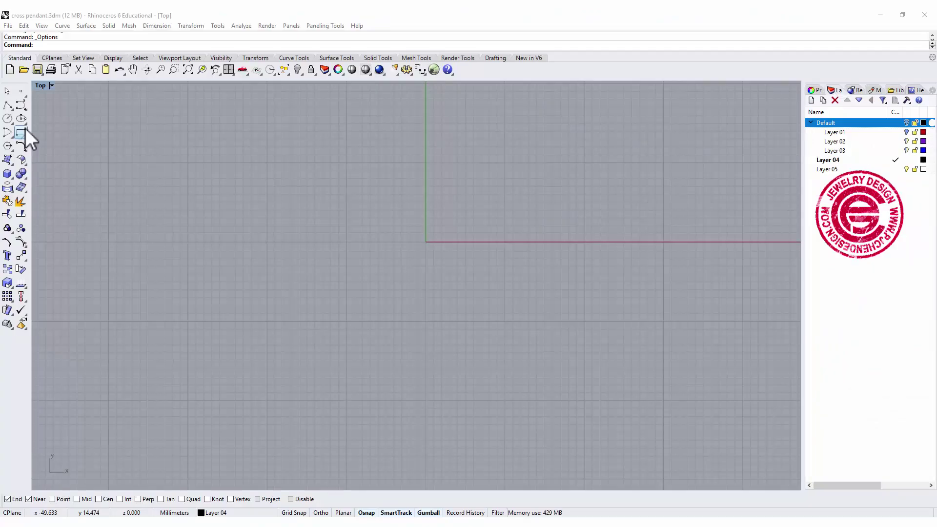
- With Grid Snap on, draw the tall upright rectangle starting at the origin
left_click(22, 132)
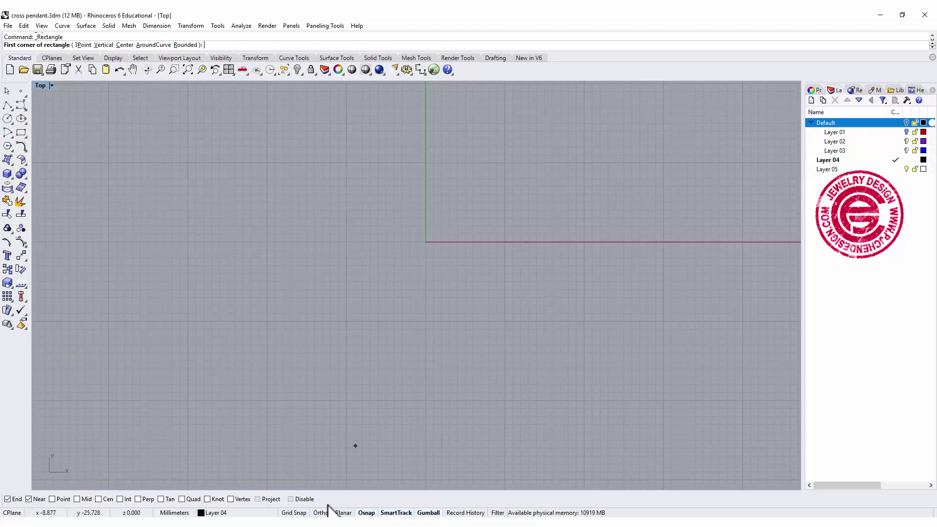
left_click(294, 513)
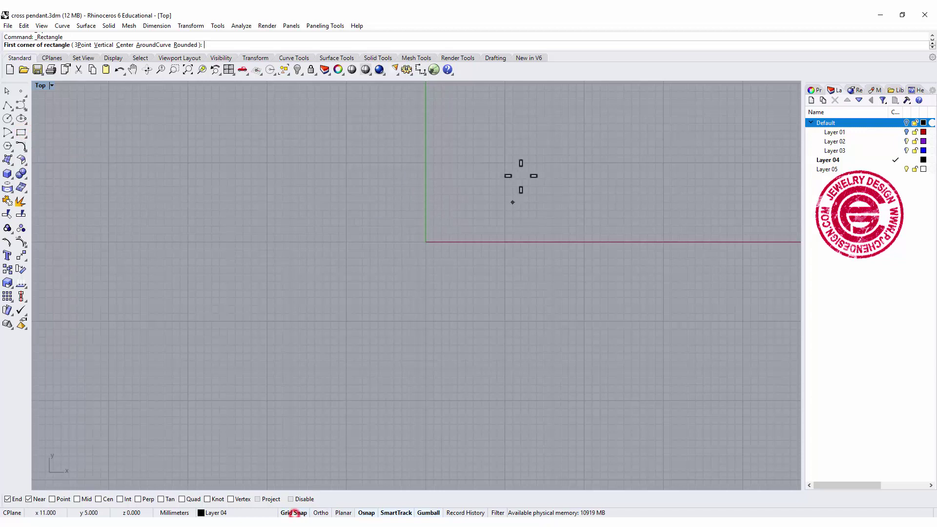
left_click(426, 163)
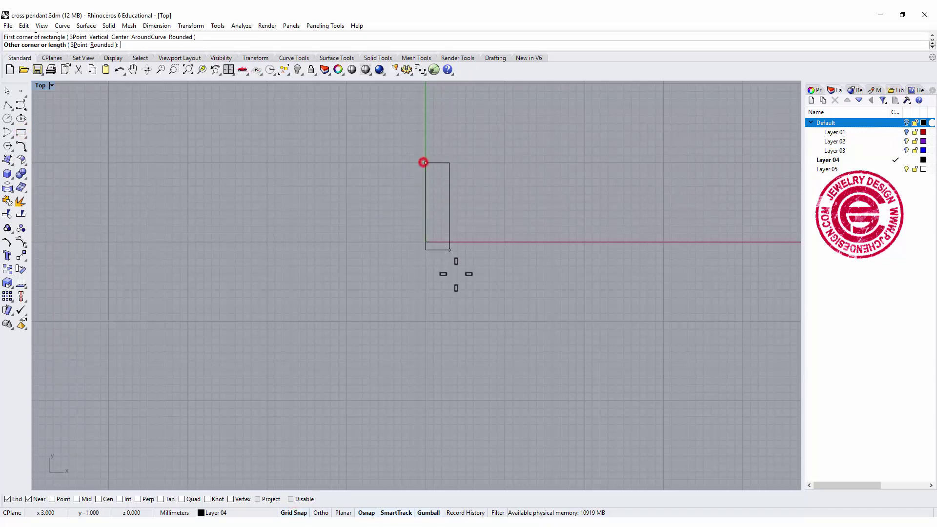
left_click(505, 479)
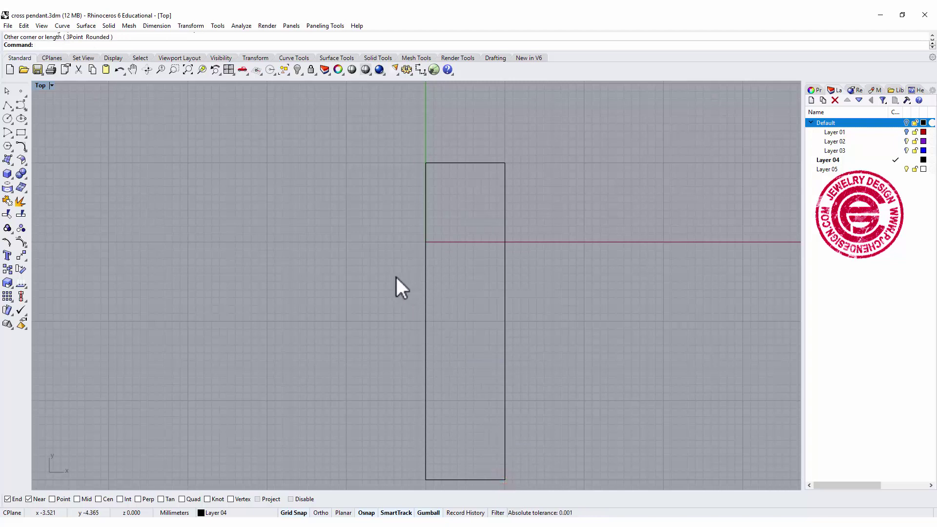
- Draw a wide crossbar rectangle overlapping the upright to form a 3:4 cross outline
key("Return")
left_click(347, 242)
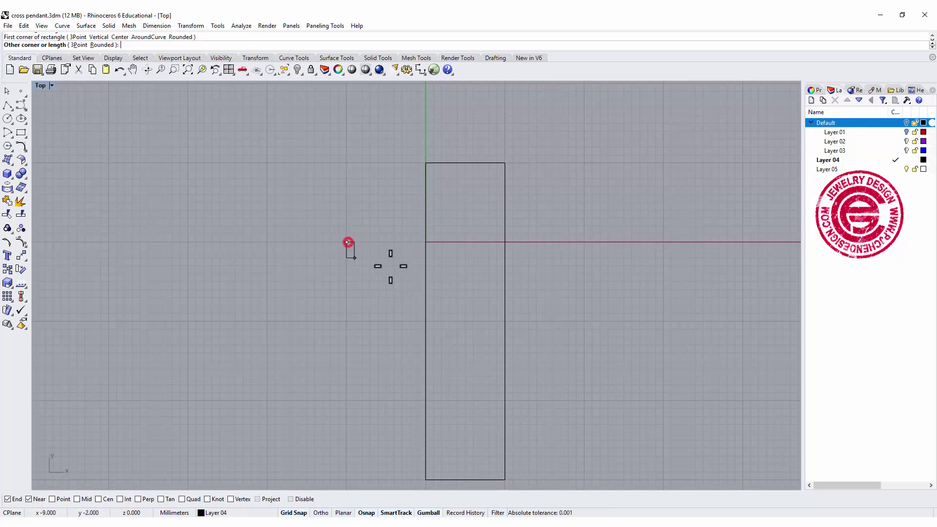
left_click(585, 322)
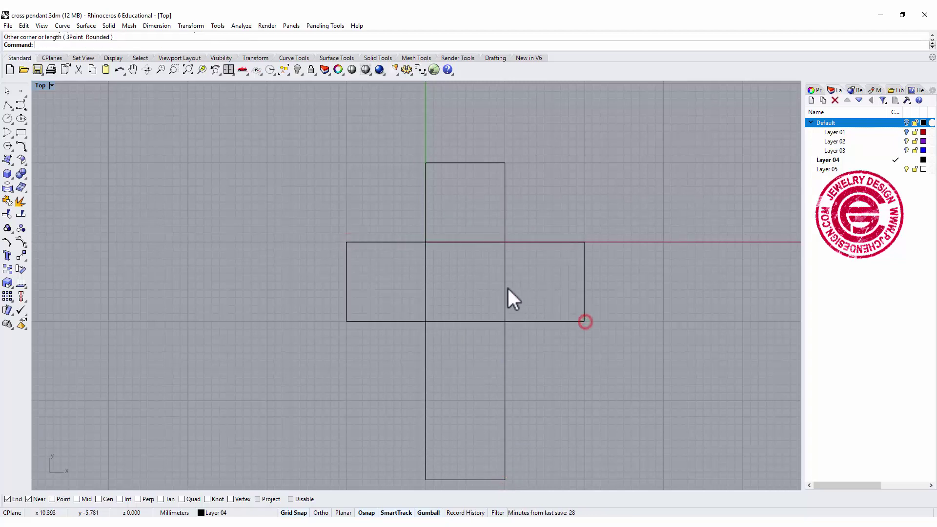
scroll(517, 302, "down", 2)
right_click_drag(527, 317, 364, 270)
scroll(364, 270, "up", 1)
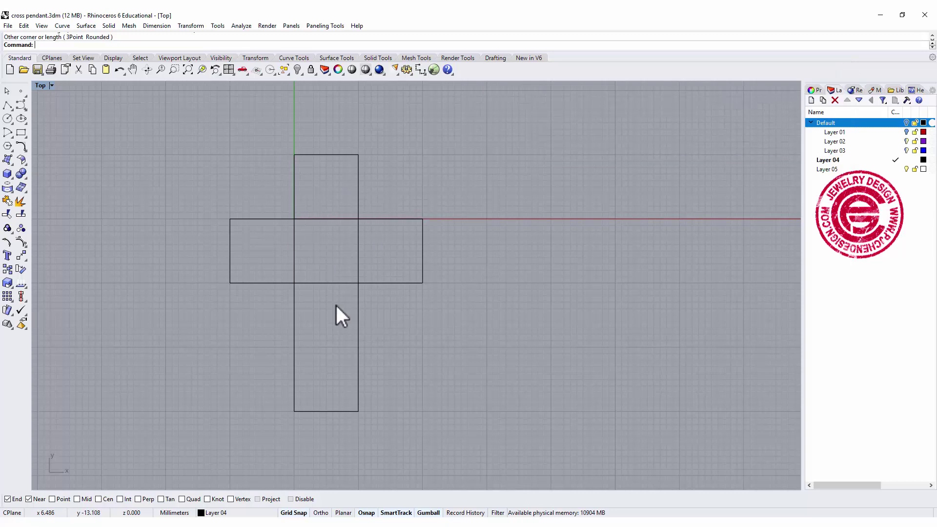
- Trim the three inner overlapping segments and join the rectangles into one closed cross curve
left_click_drag(403, 308, 295, 242)
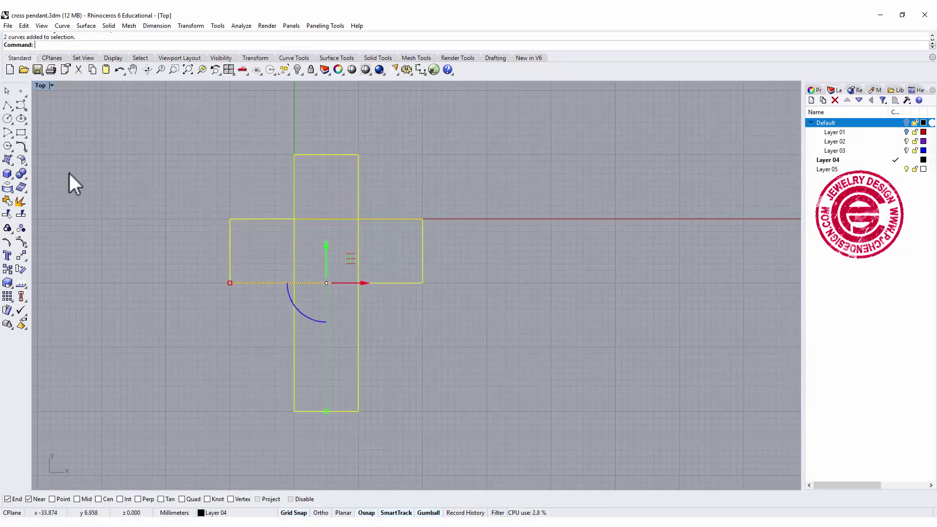
left_click(8, 215)
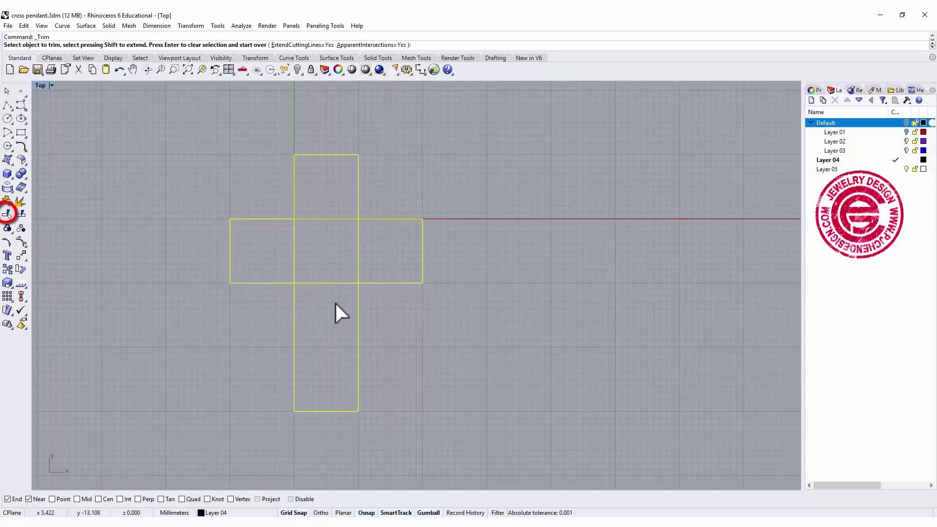
left_click(329, 264)
left_click(389, 262)
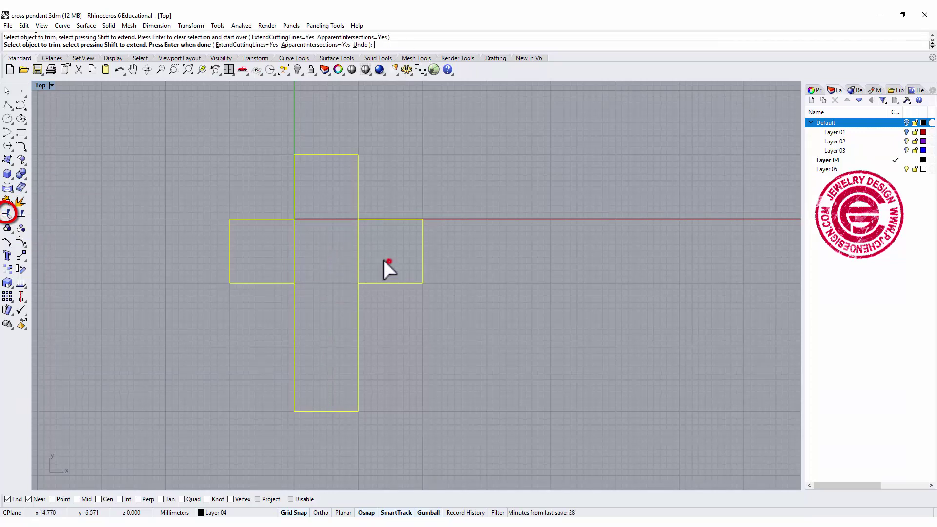
left_click(273, 251)
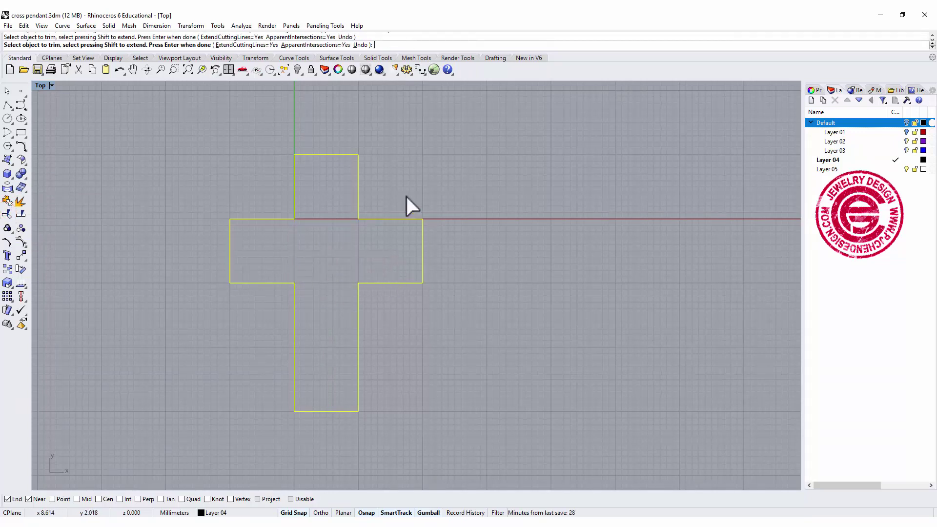
left_click(7, 200)
right_click(435, 320)
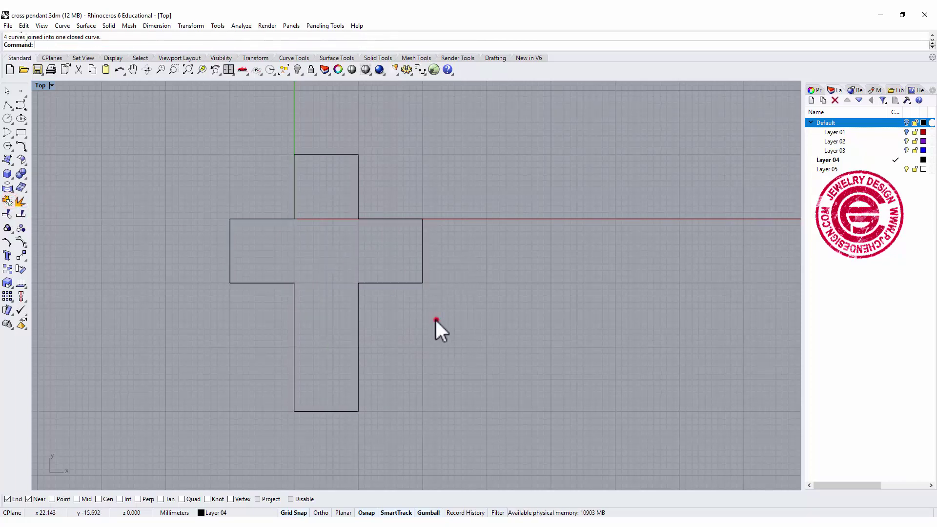
- Move the cross outline so its centre sits on the origin, then recentre the view
left_click(373, 285)
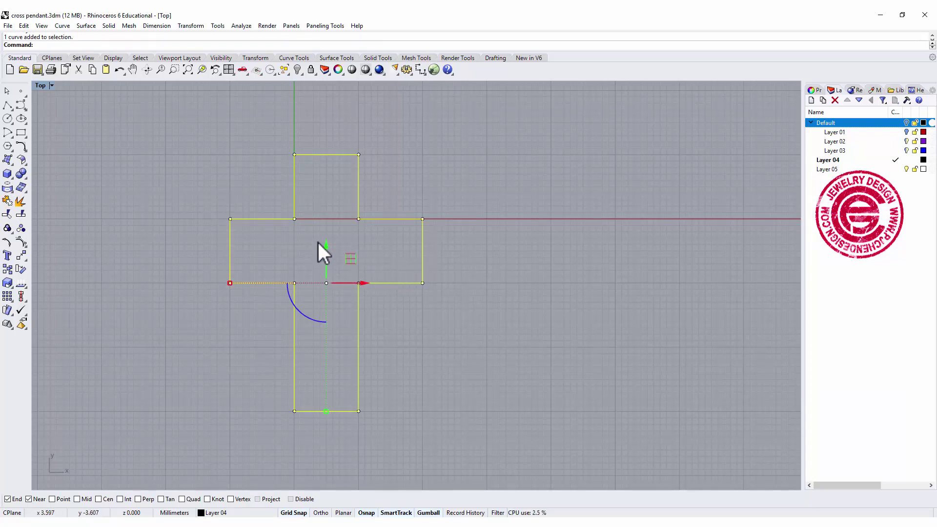
type("m")
key("Return")
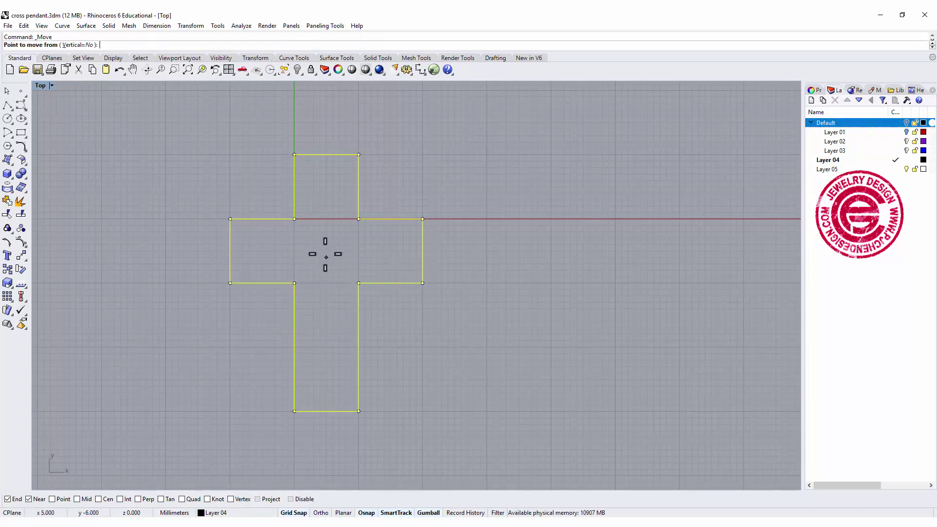
left_click(325, 251)
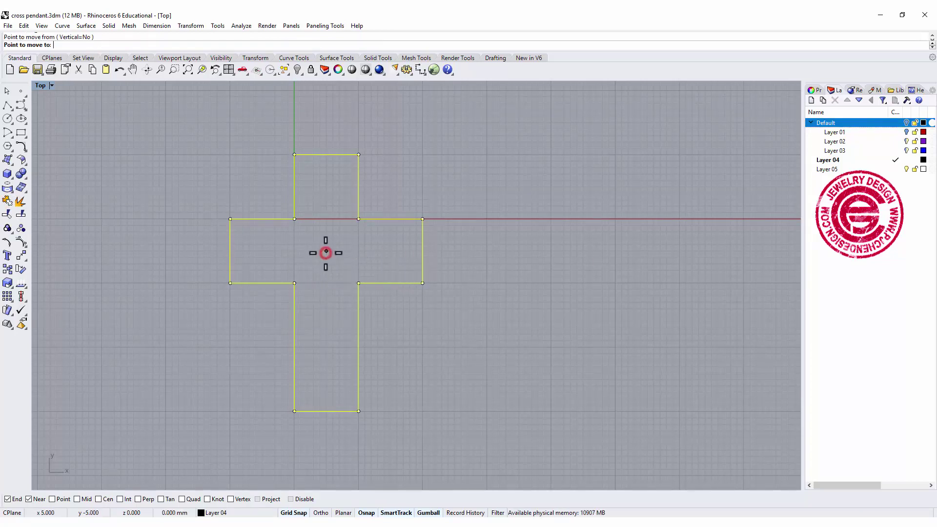
left_click(295, 217)
left_click(458, 271)
scroll(457, 271, "down", 2)
right_click_drag(483, 305, 533, 354)
scroll(426, 306, "up", 1)
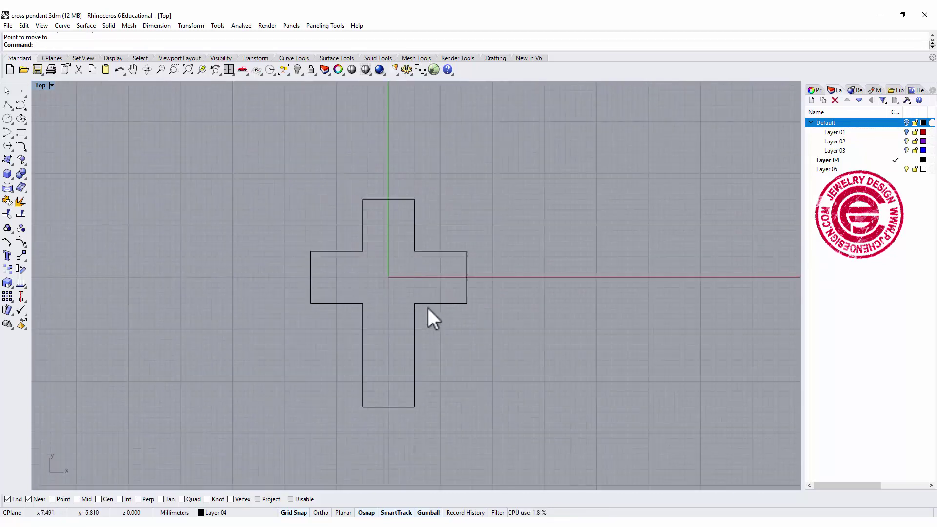
double_click(39, 86)
- In maximized Perspective, extrude the cross outline straight into a solid block
double_click(448, 86)
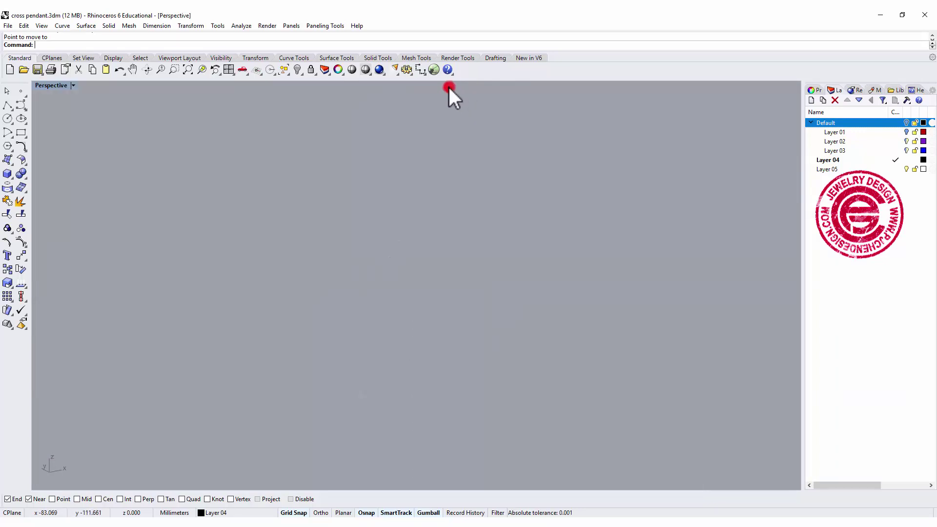
scroll(409, 205, "down", 3)
right_click_drag(419, 201, 428, 322, "shift")
scroll(414, 337, "up", 2)
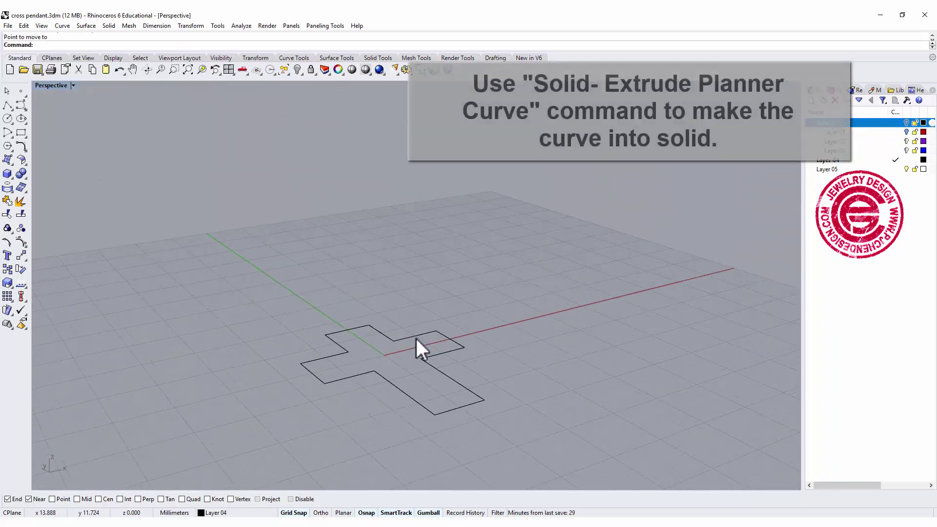
scroll(449, 370, "up", 1)
left_click(448, 361)
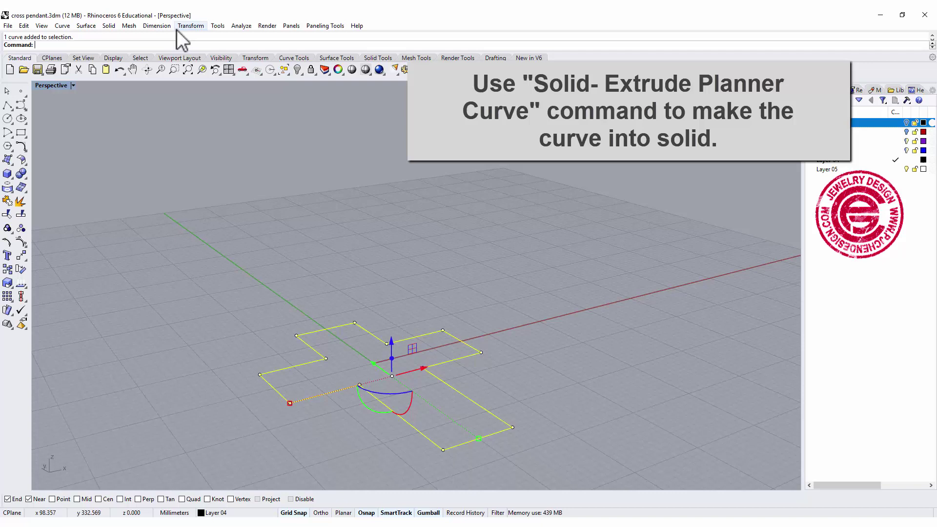
left_click(108, 26)
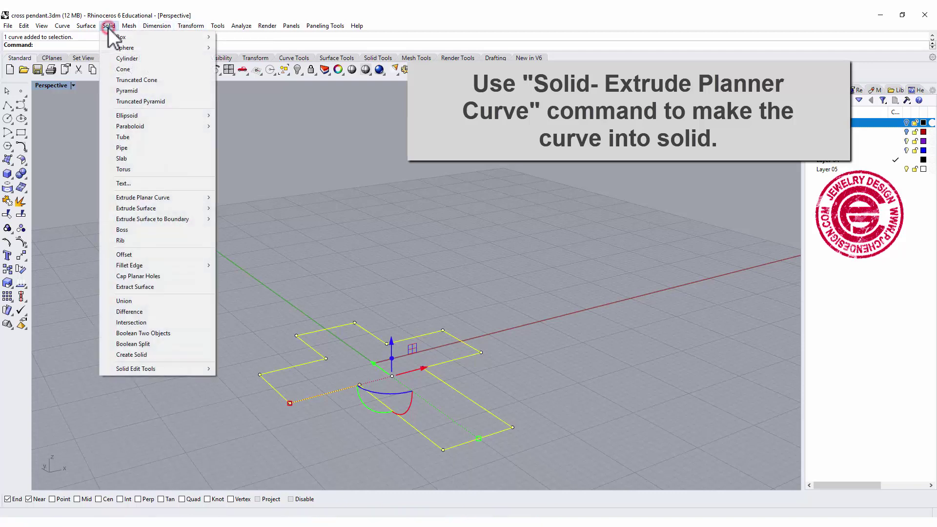
mouse_move(157, 197)
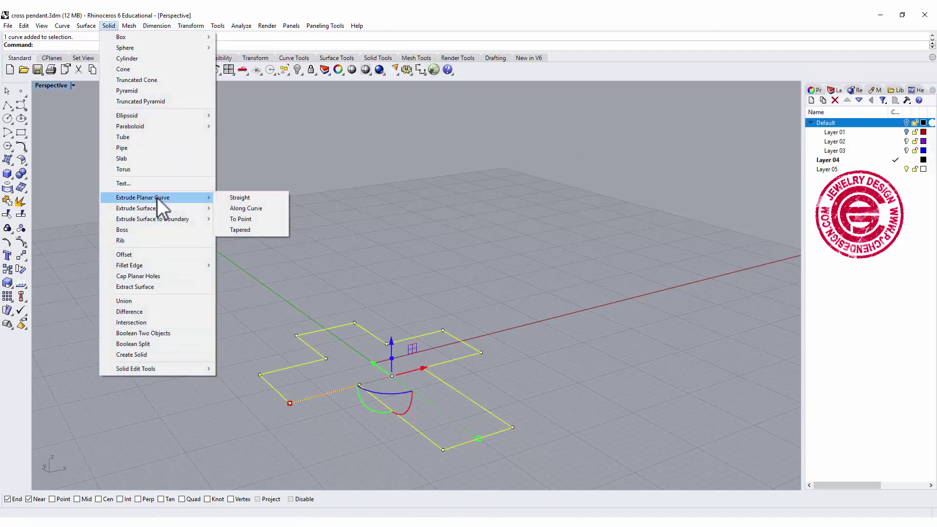
left_click(231, 198)
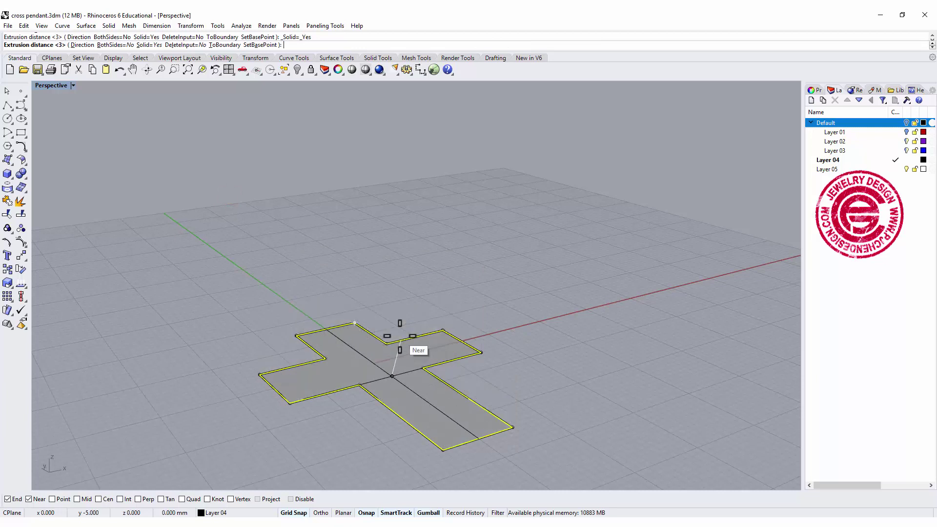
left_click(404, 322)
- Fillet every edge of the cross solid to round it over
scroll(602, 322, "down", 2)
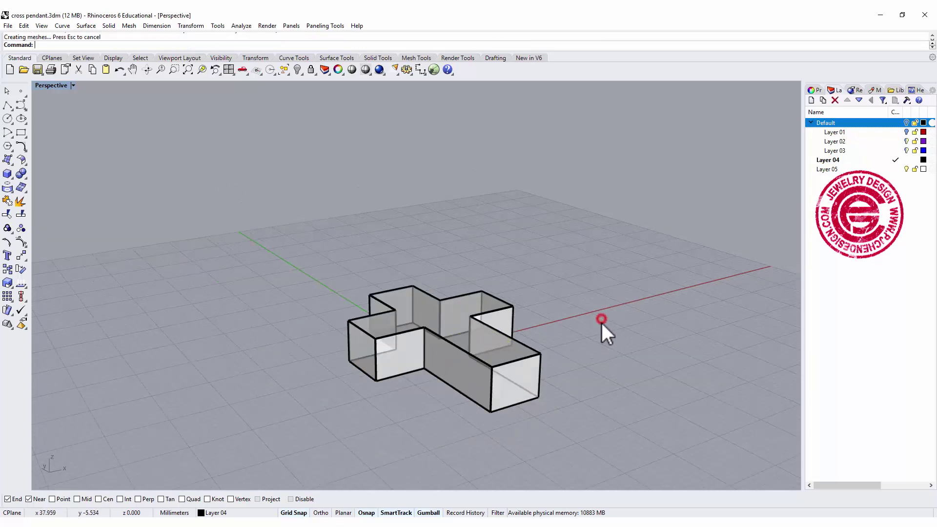
right_click_drag(602, 322, 488, 343)
right_click_drag(373, 340, 478, 300, "shift")
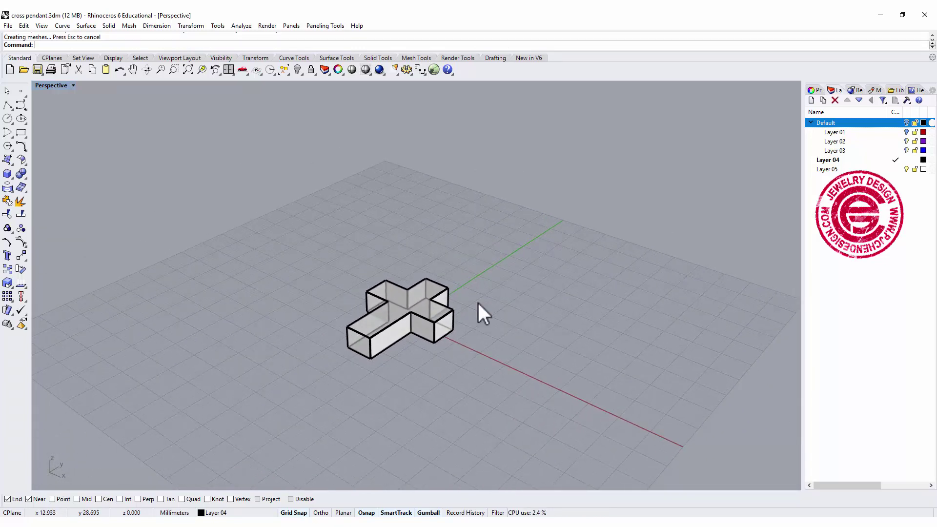
scroll(426, 314, "up", 2)
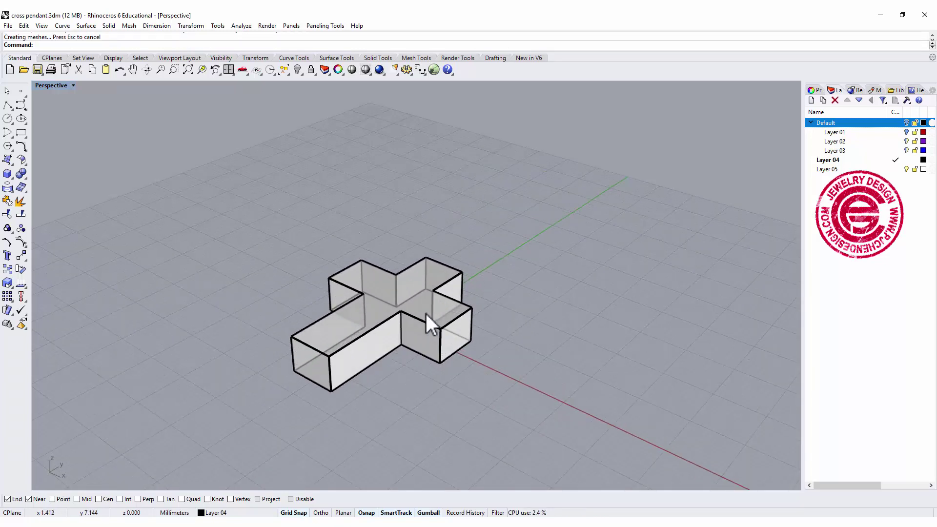
left_click(27, 179)
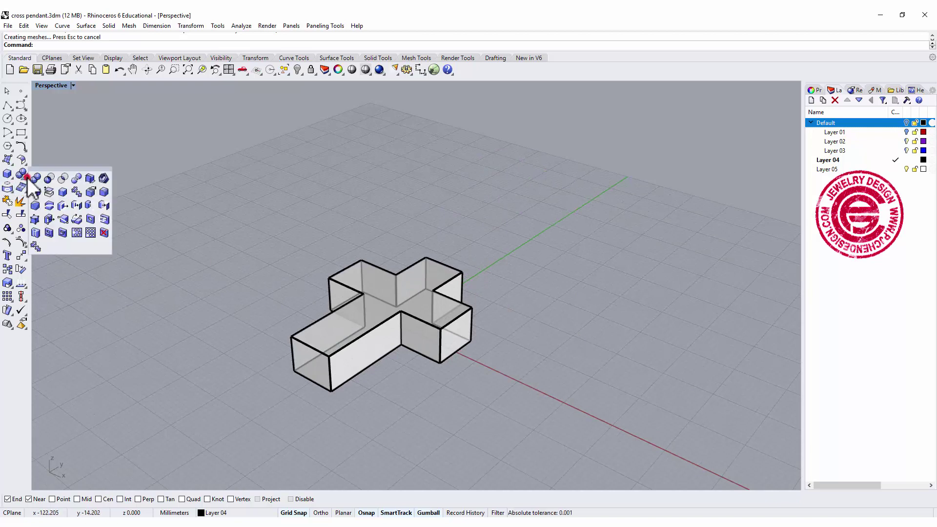
left_click(102, 193)
left_click_drag(212, 177, 531, 418)
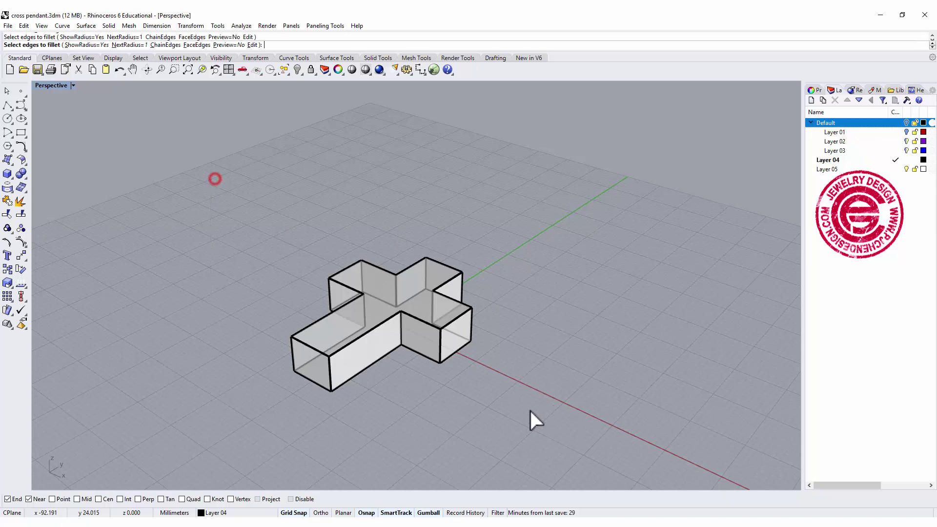
key("Return")
right_click(500, 361)
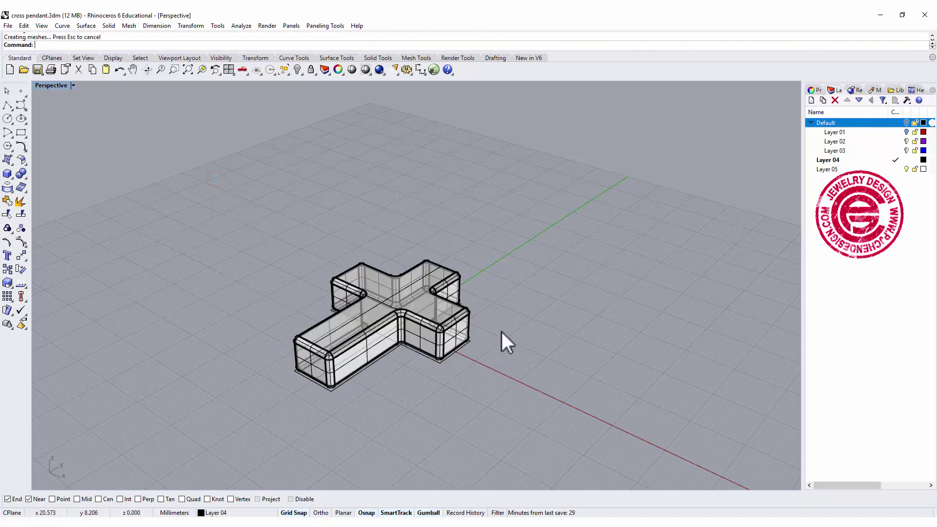
right_click_drag(500, 330, 461, 323)
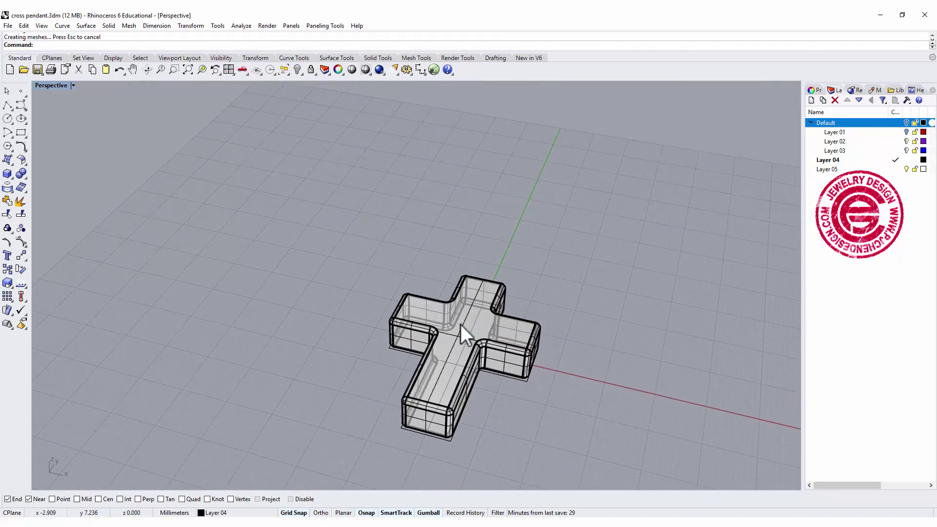
- Slide the filleted cross aside with the gumball X arrow, then reframe both crosses in Perspective
scroll(461, 324, "up", 1)
left_click(462, 322)
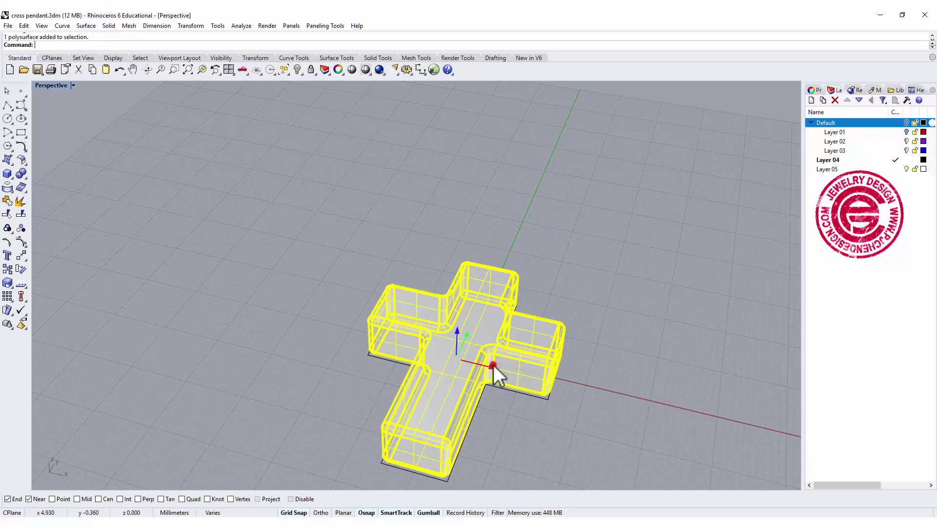
left_click_drag(492, 370, 178, 306)
left_click(287, 350)
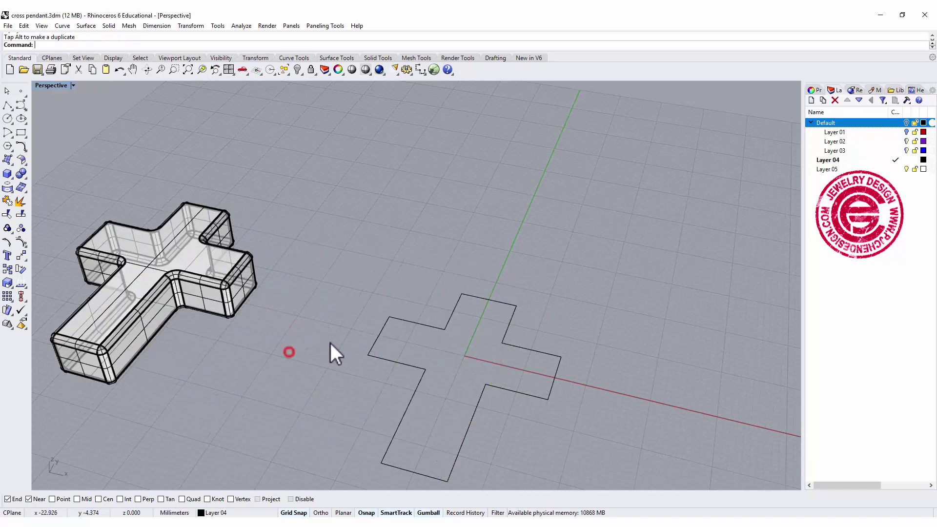
right_click_drag(498, 378, 509, 348, "shift")
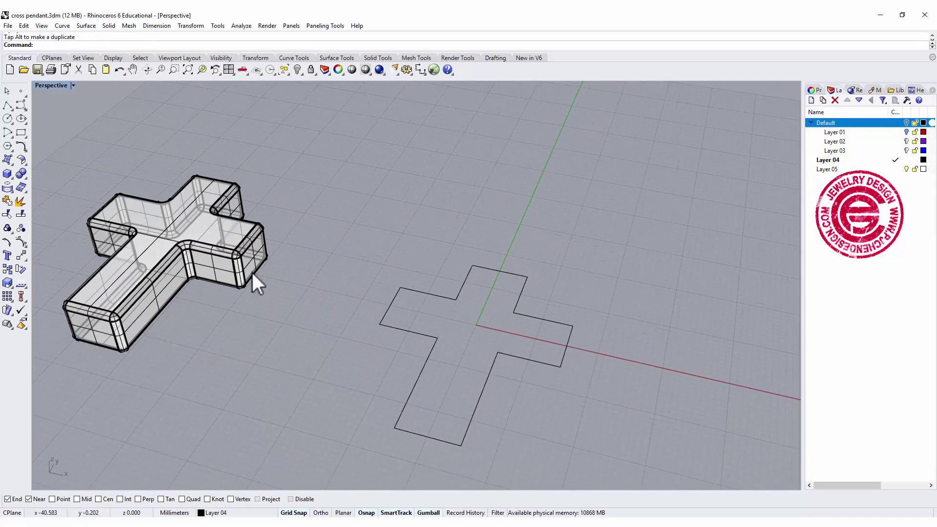
mouse_move(561, 389)
right_mouse_down()
mouse_move(600, 389)
mouse_move(576, 392)
right_mouse_up()
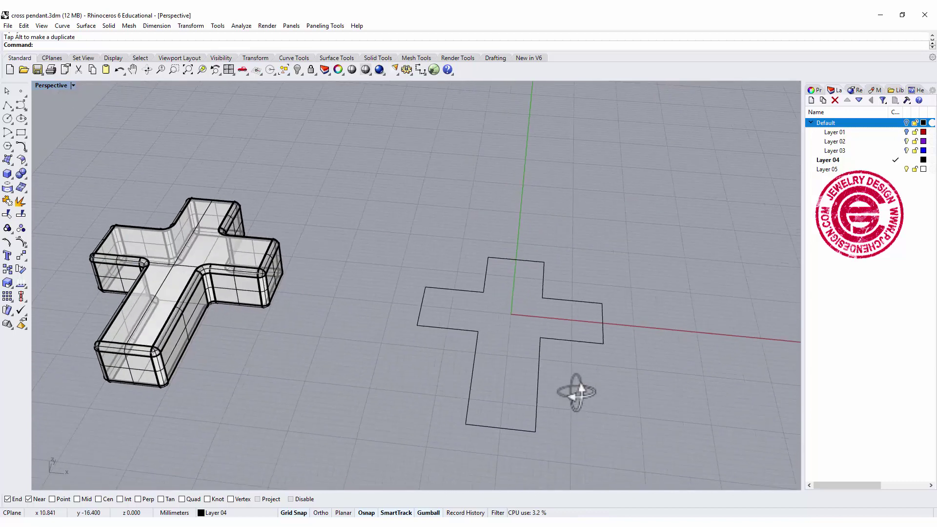
right_click_drag(567, 359, 543, 357)
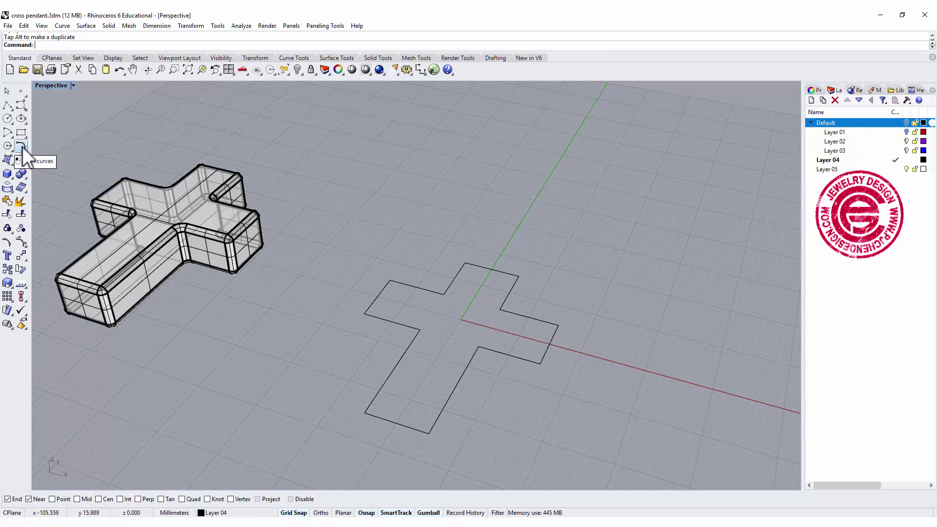
- With Mid osnap on, draw a start-end-point arc spanning the cross arms
left_click(8, 133)
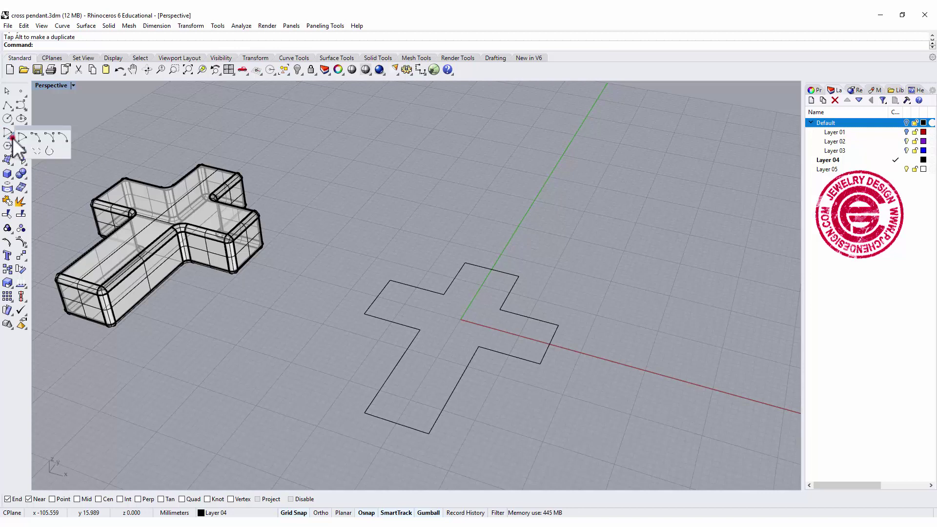
left_click(34, 135)
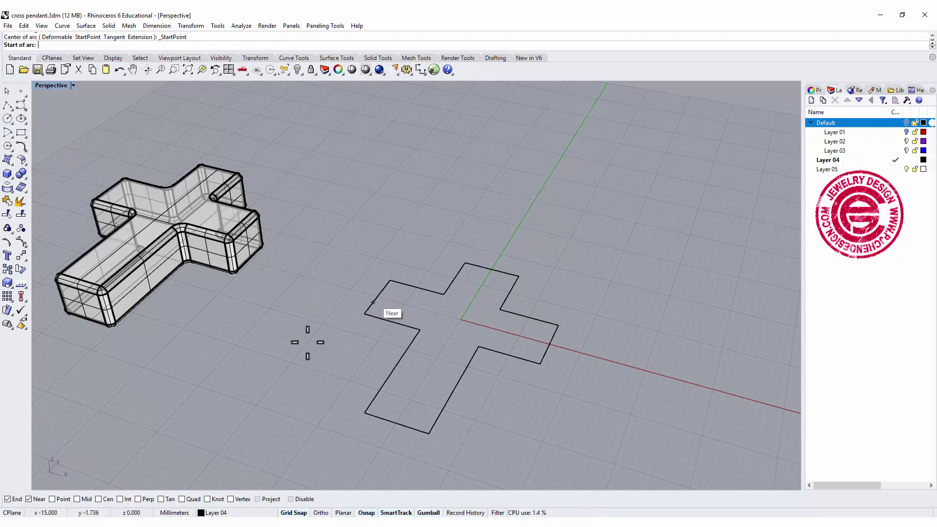
left_click(76, 499)
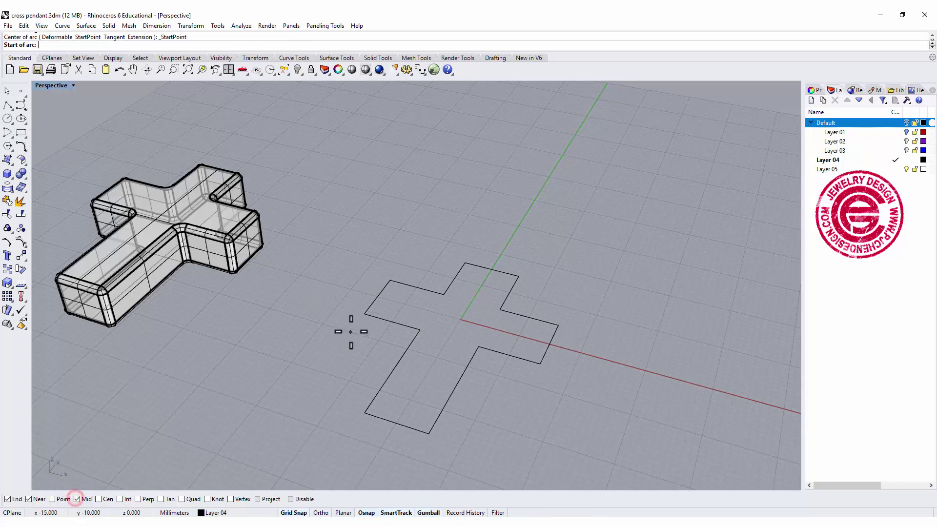
left_click(378, 296)
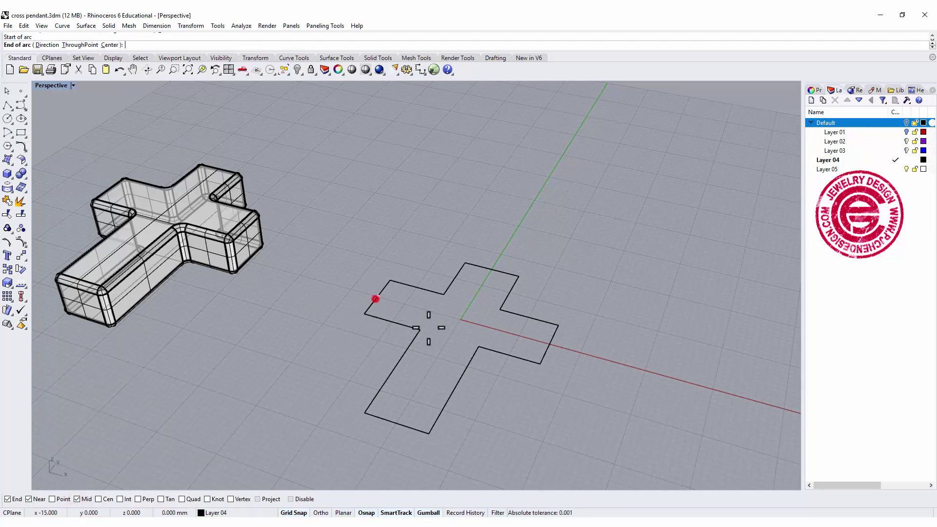
left_click(550, 345)
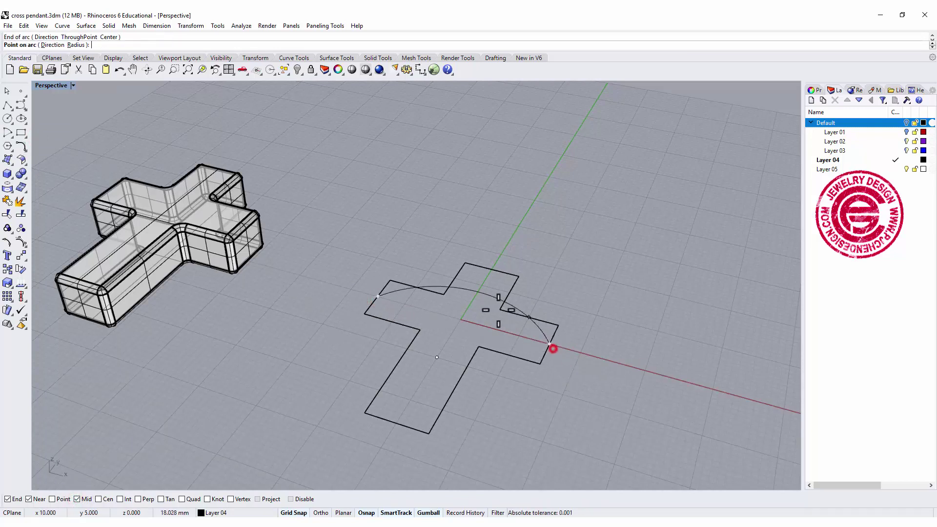
double_click(53, 85)
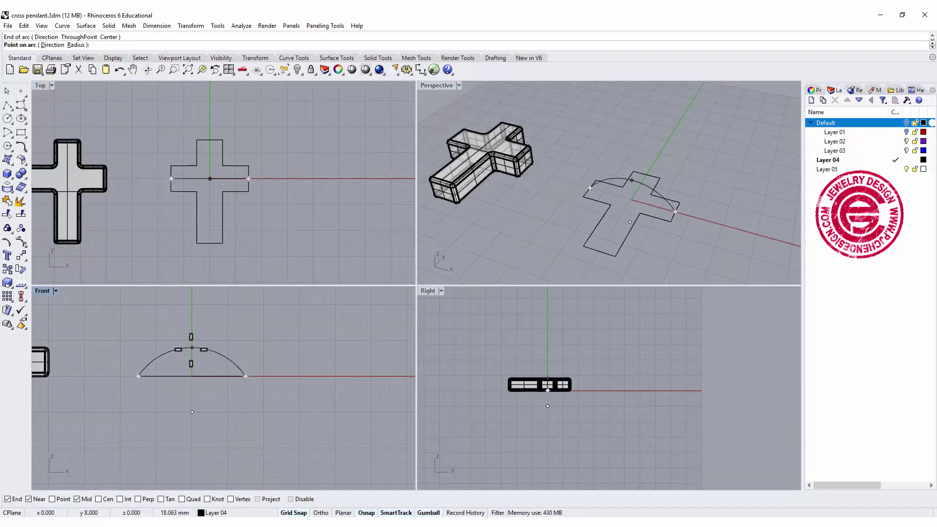
left_click(192, 348)
- Draw a second arc from the stem's bottom end to its top end, peaking at the first arc's height
right_click_drag(576, 213, 611, 213)
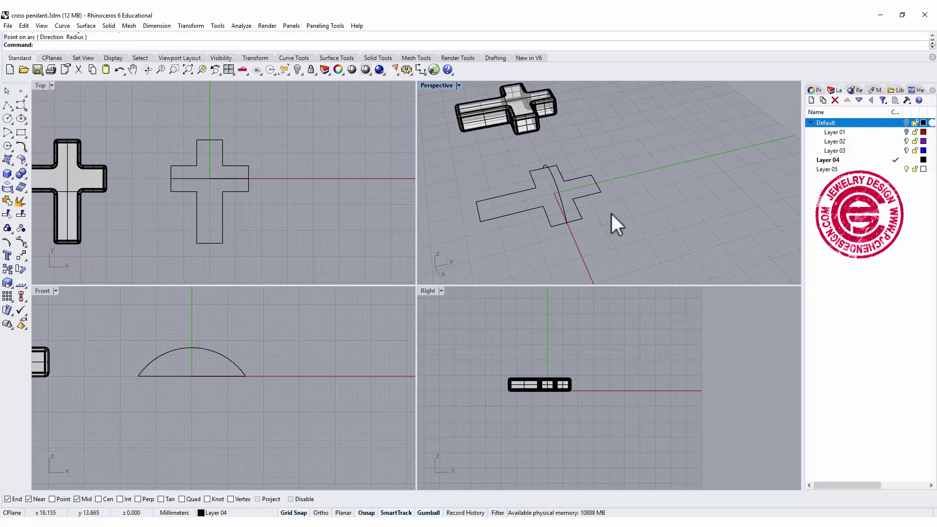
right_click(611, 212)
left_click(476, 212)
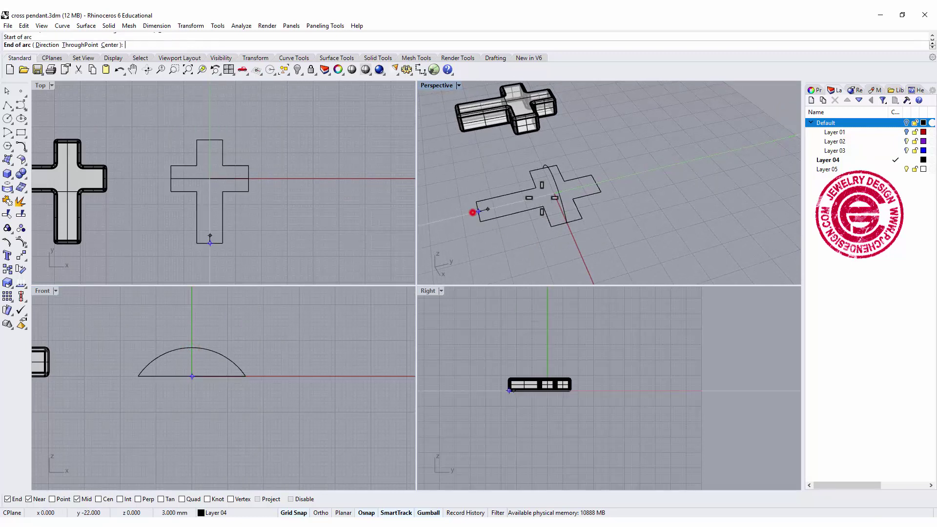
left_click(595, 183)
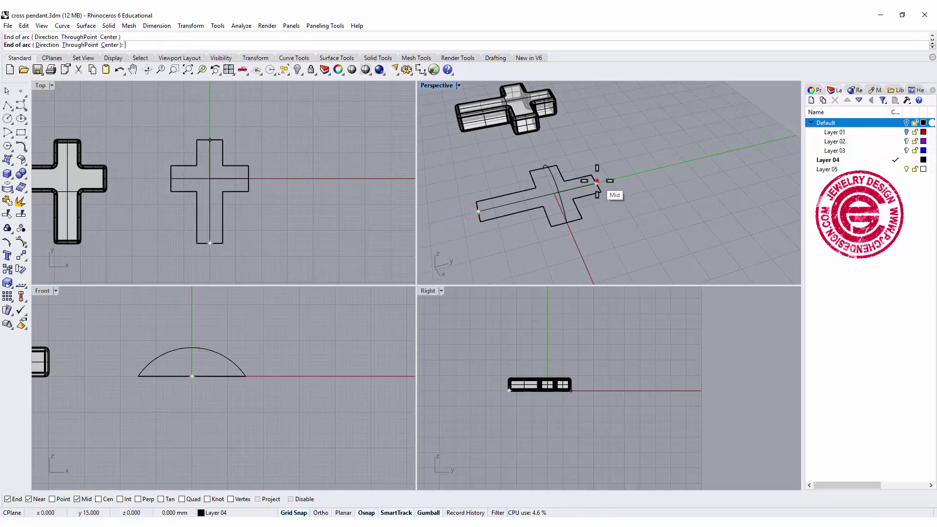
left_click(192, 348)
right_click_drag(642, 222, 619, 200)
scroll(618, 197, "up", 5)
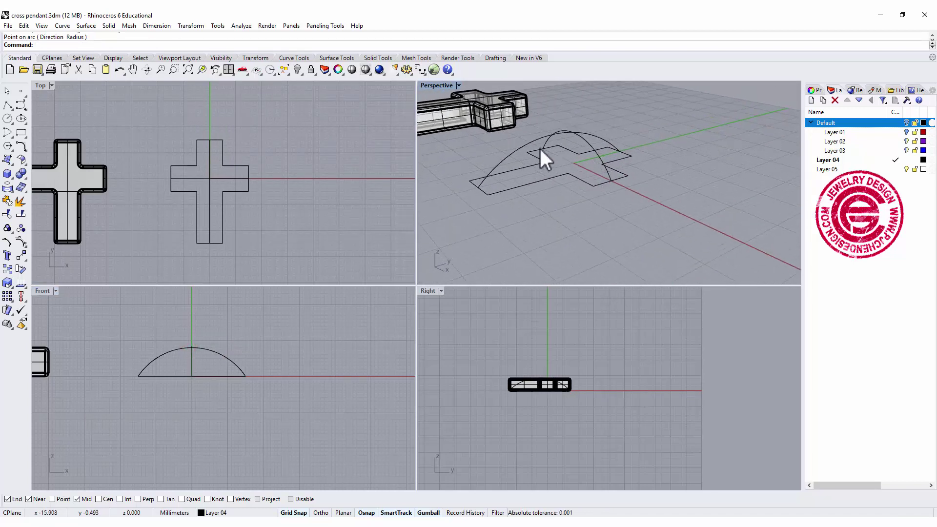
- Shift one control point of the lengthwise arc and hide the filleted cross solid
left_click(522, 143)
scroll(200, 353, "up", 3)
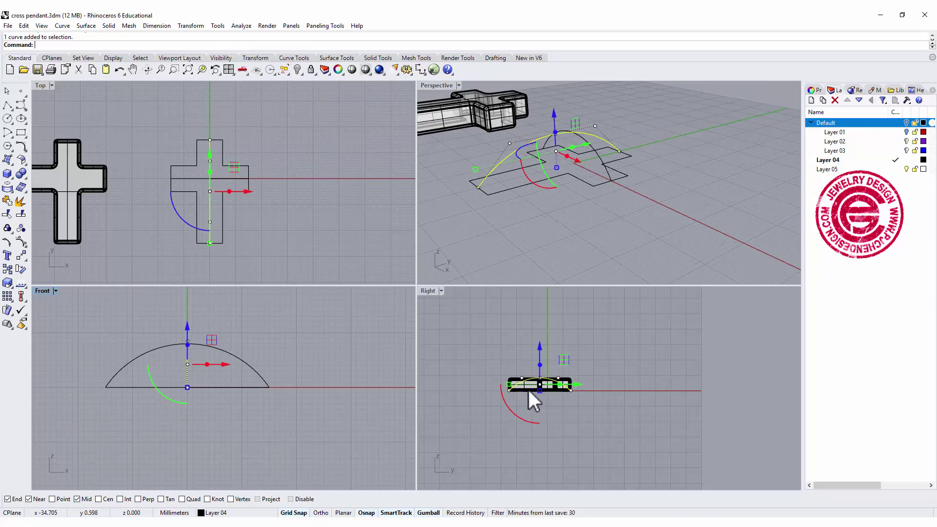
scroll(537, 390, "up", 4)
scroll(555, 385, "up", 5)
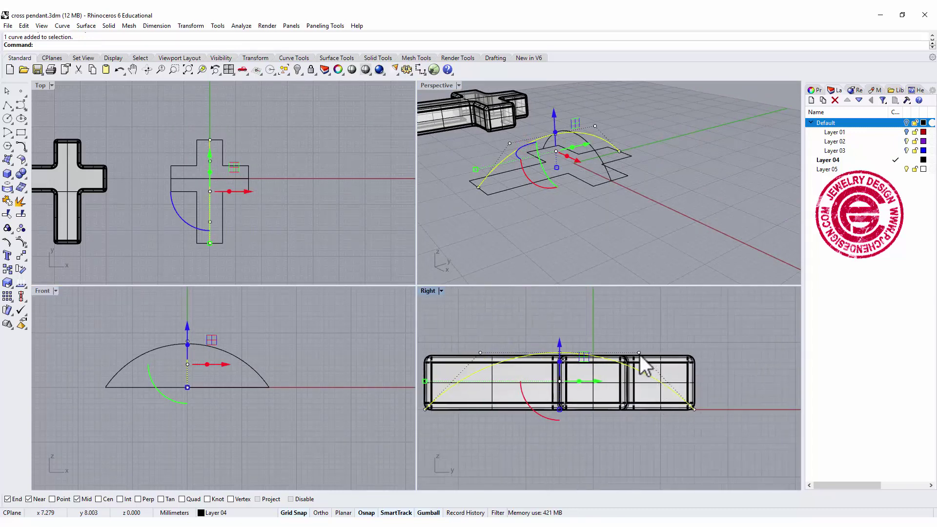
left_click(640, 355)
left_click_drag(639, 355, 708, 350)
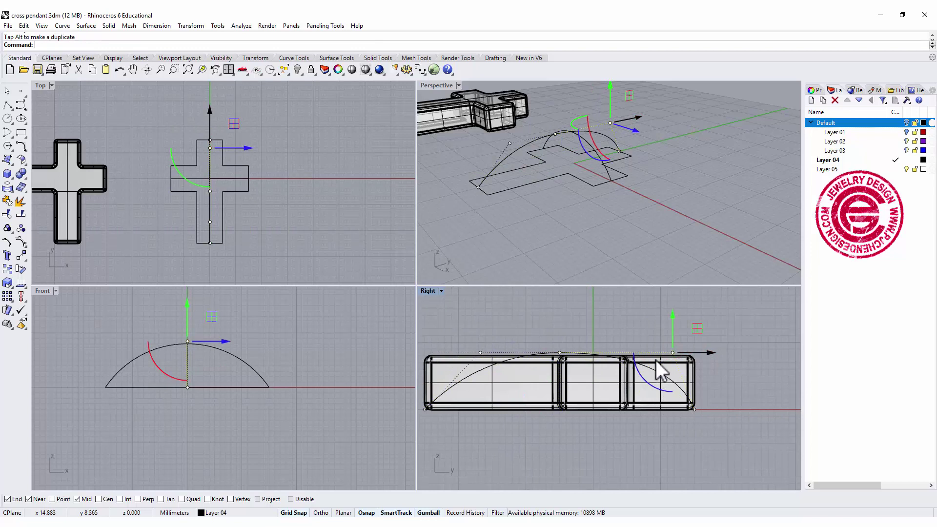
left_click(484, 355)
left_click(511, 336)
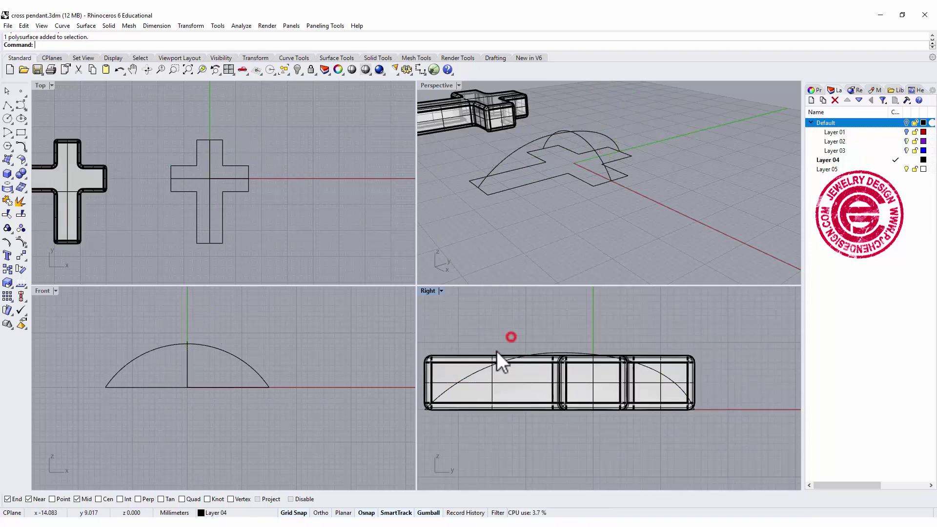
left_click(475, 358)
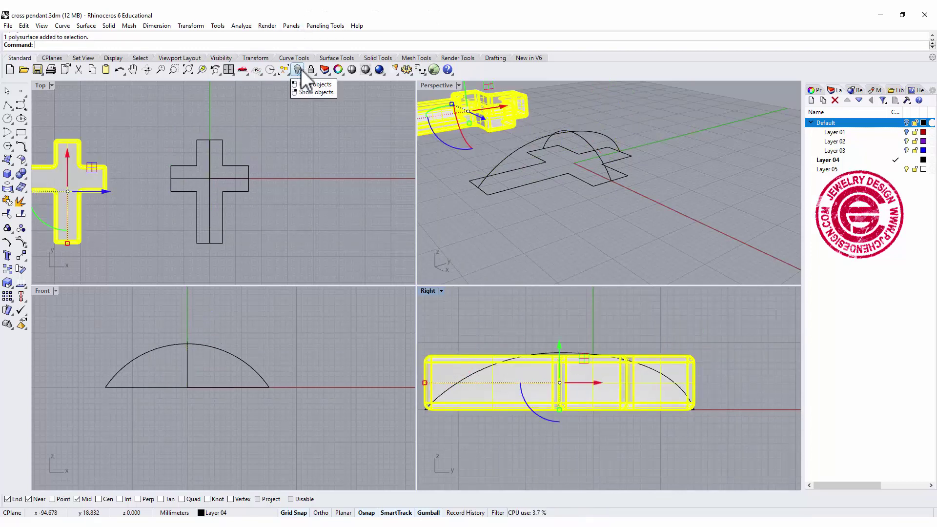
left_click(299, 70)
- Turn on the stem arc's points (F10) and move two of them to skew its peak toward the top
left_click(548, 352)
key("F10")
left_click(480, 352)
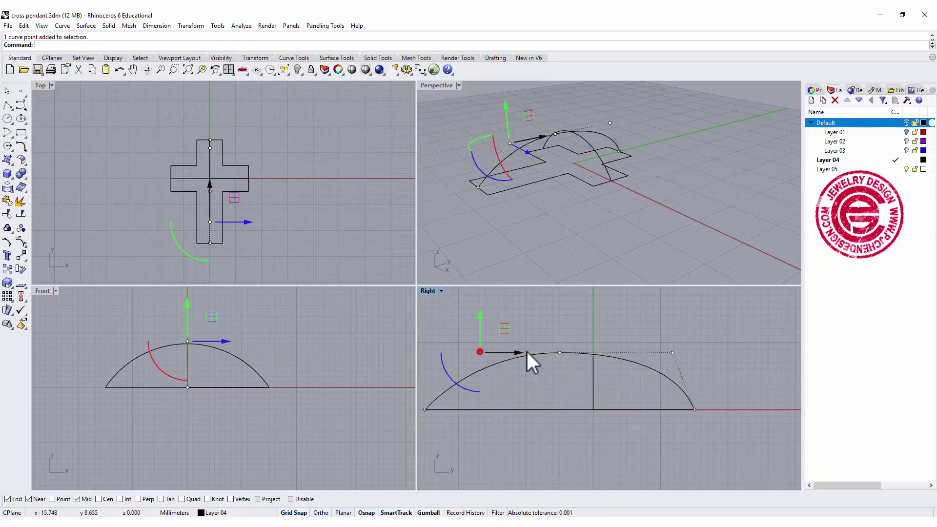
left_click_drag(461, 327, 593, 351)
left_click(620, 383)
left_click(688, 231)
right_click_drag(599, 130, 605, 150)
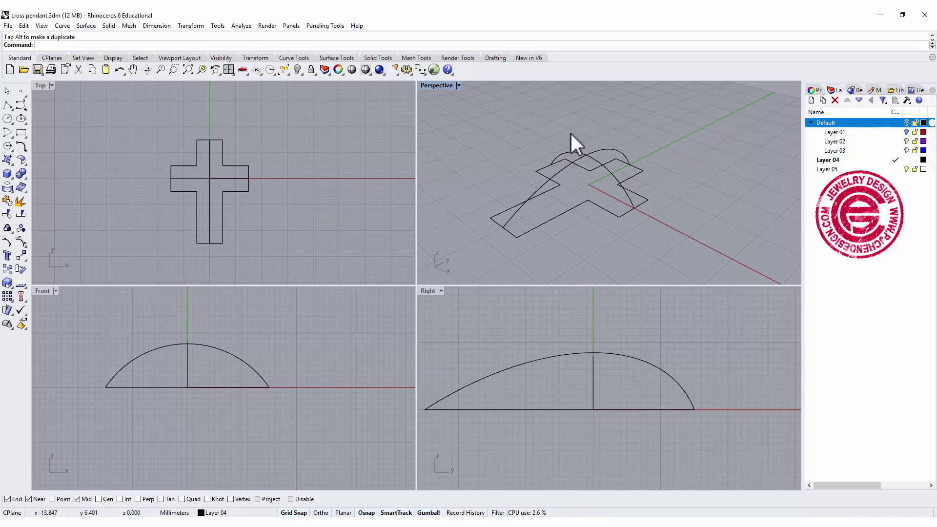
- Extrude the lengthwise arc straight as an open surface, BothSides on, as wide as the stem
left_click(568, 162)
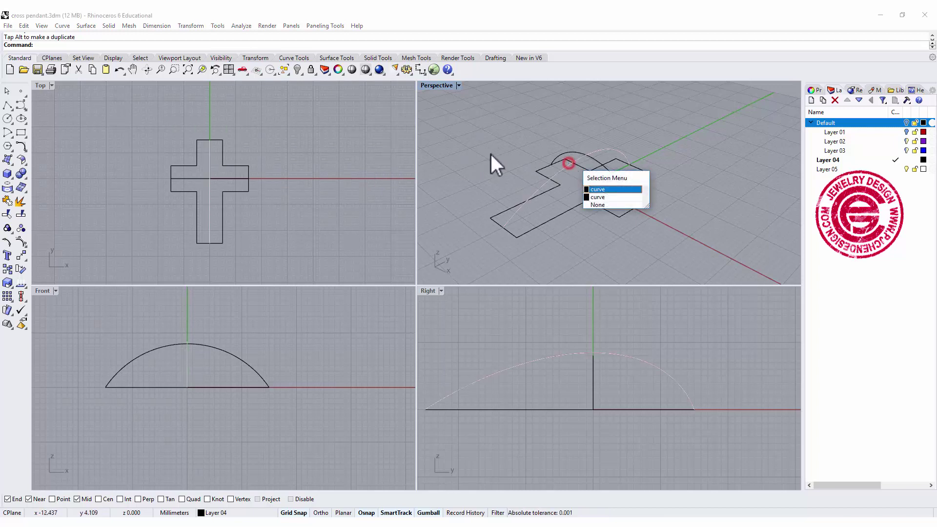
left_click(633, 190)
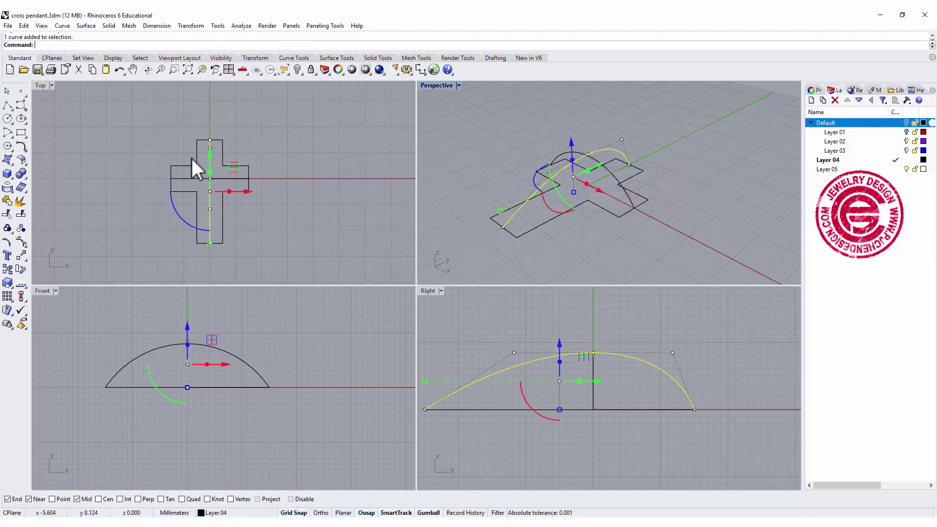
left_click(95, 25)
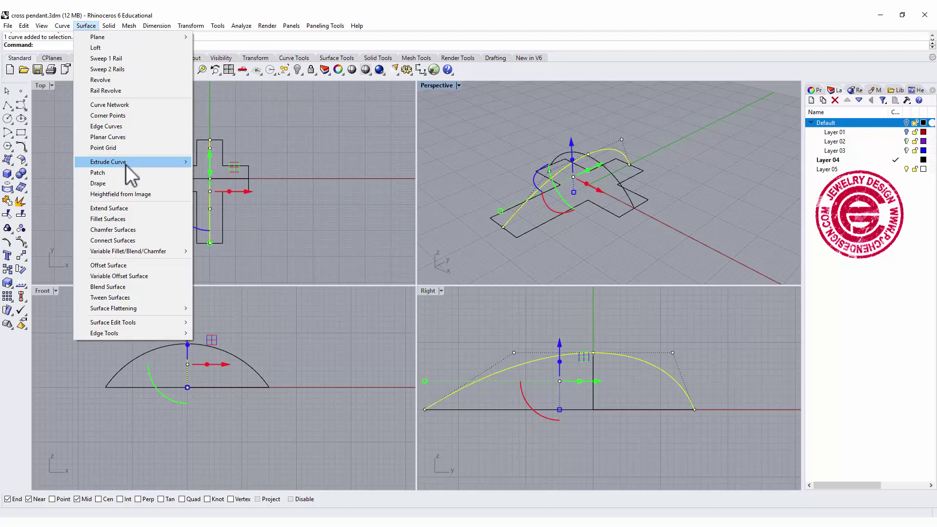
mouse_move(129, 162)
left_click(231, 162)
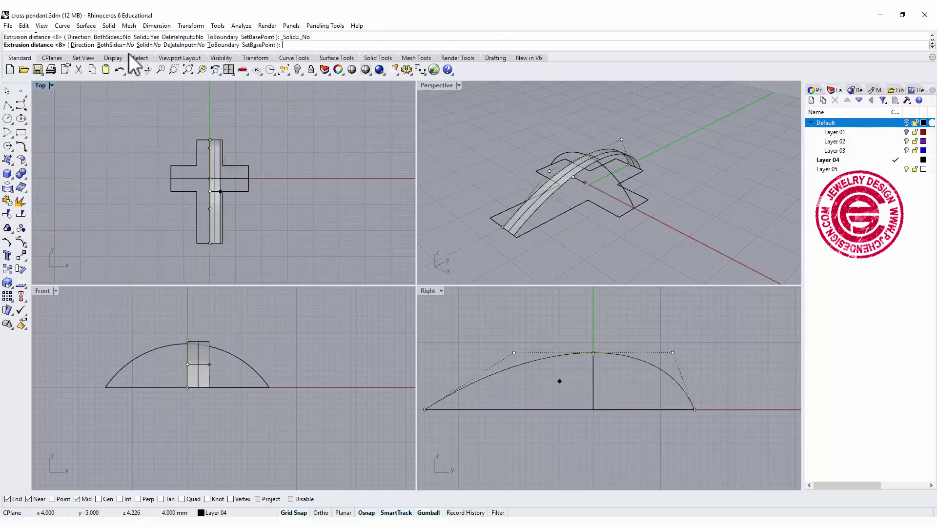
left_click(139, 44)
left_click(114, 45)
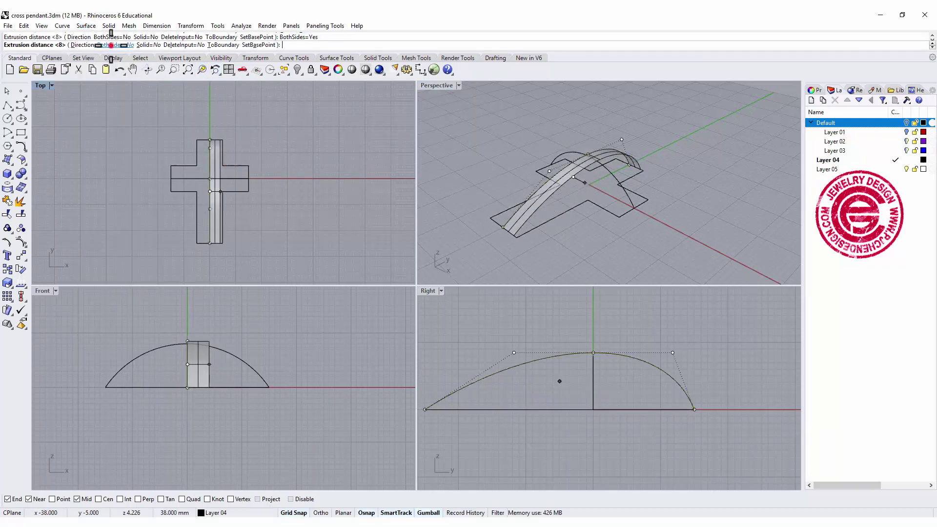
left_click(222, 141)
- Extrude the crosswise arc the same way, with its width snapped to the arm's edge
left_click(238, 177)
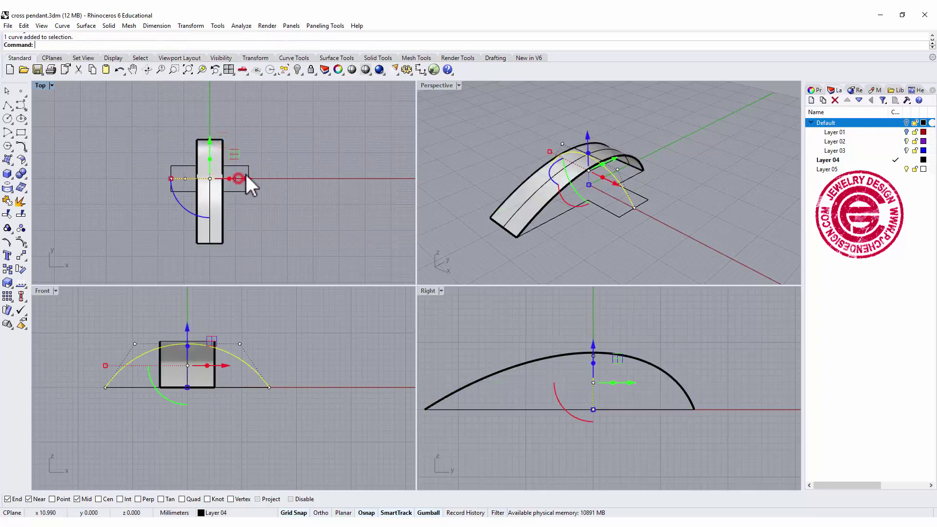
key("Return")
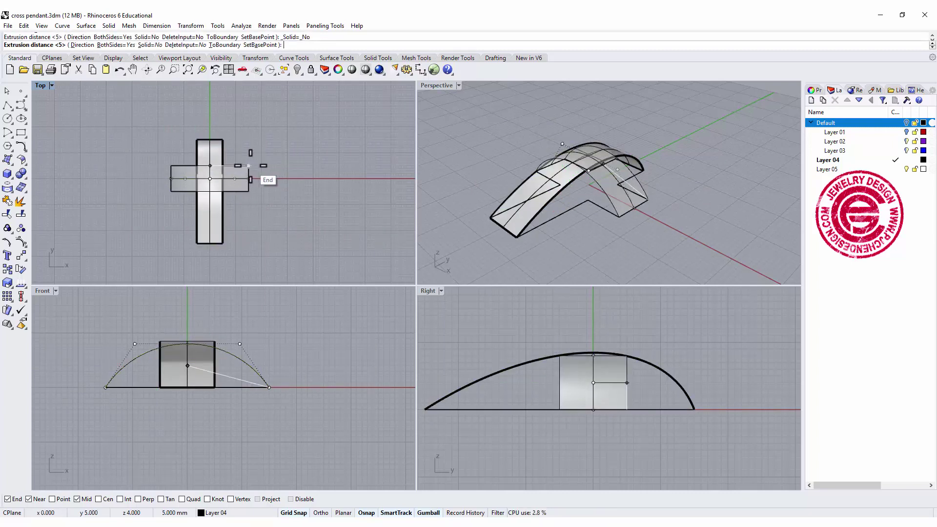
left_click(249, 165)
right_click_drag(496, 115, 592, 162)
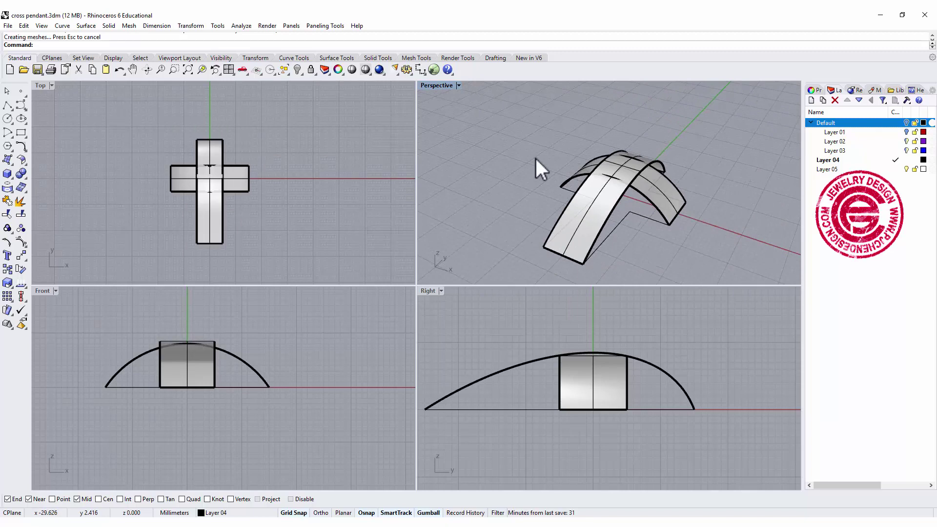
- Maximize Perspective and orbit around the two intersecting arched surface strips
double_click(441, 85)
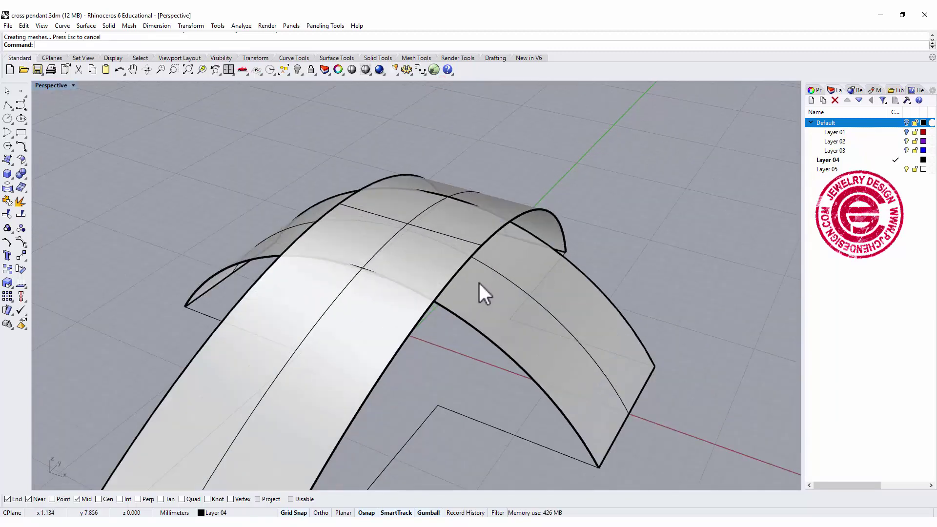
right_click_drag(479, 283, 494, 269)
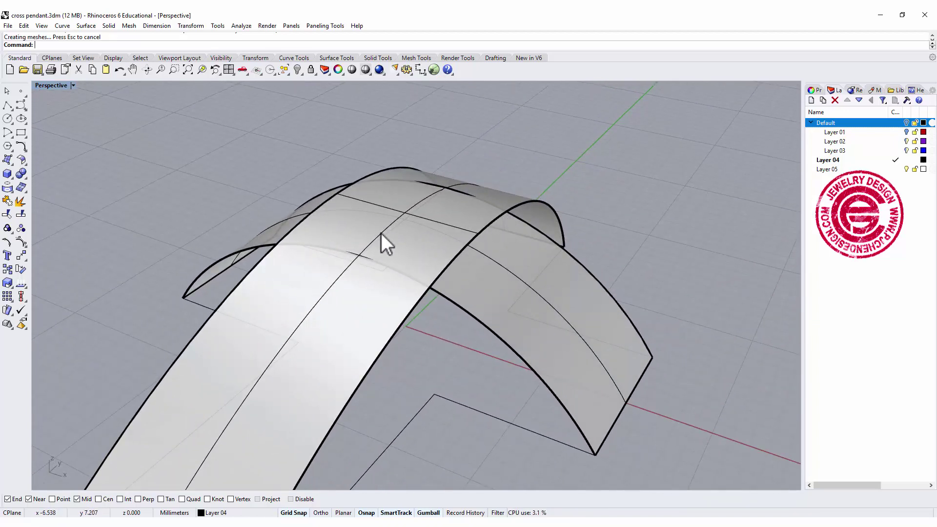
right_click_drag(355, 253, 405, 213)
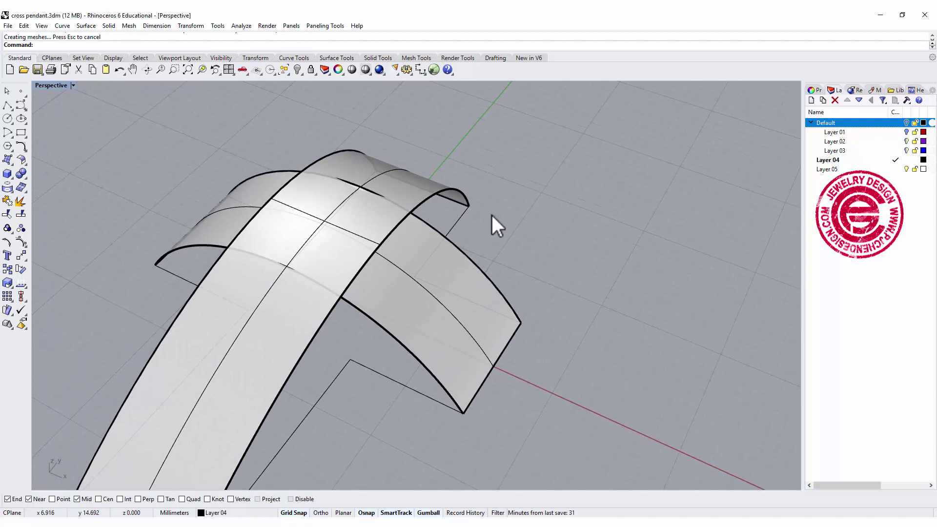
right_click_drag(491, 212, 508, 203)
- Delete both arched extrusion surfaces, leaving the arcs and the flat cross outline
left_click(441, 186)
key("Down")
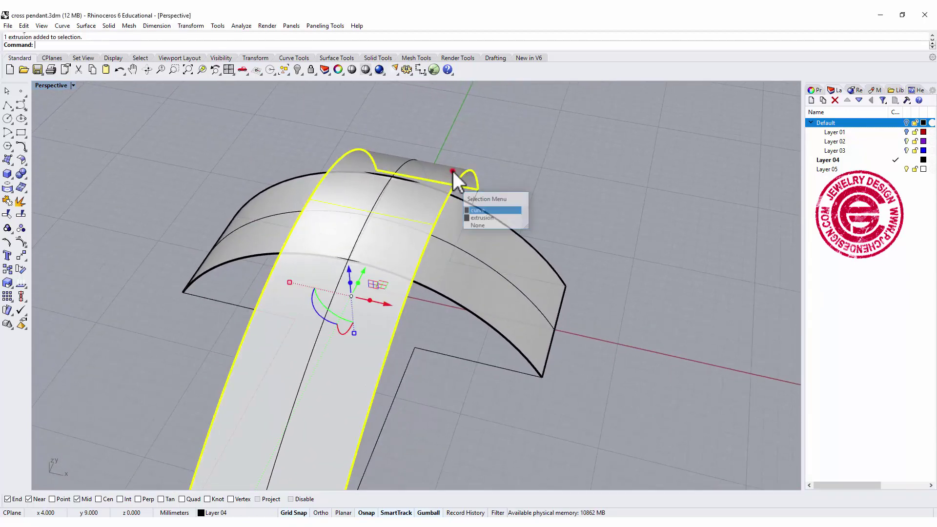
key("Return")
key("Delete")
left_click(453, 209)
key("Delete")
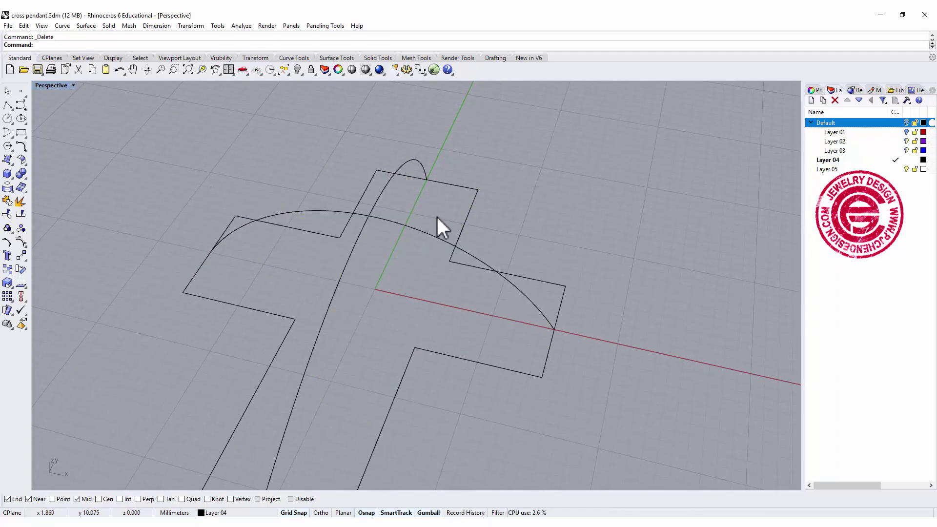
right_click_drag(434, 238, 468, 313)
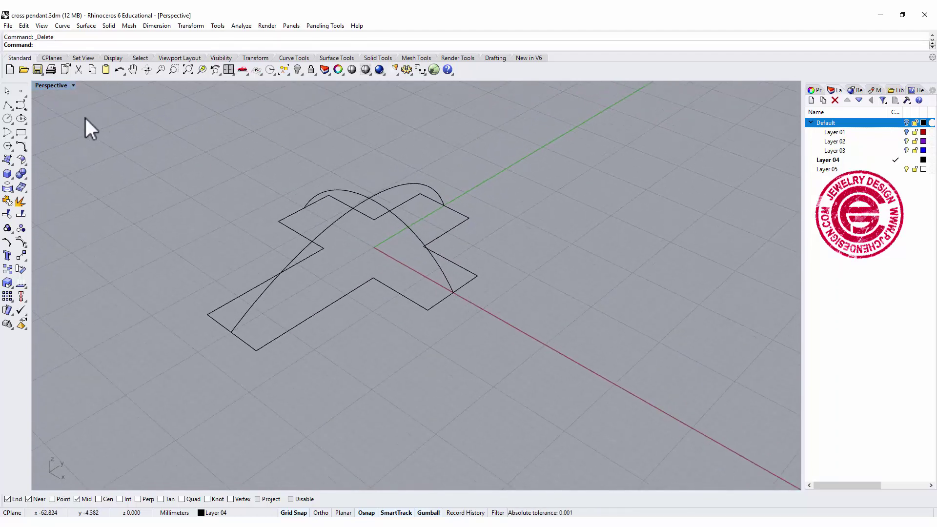
- Draw straight base lines connecting the ends of the stem arc and the crossbar arc
left_click(8, 105)
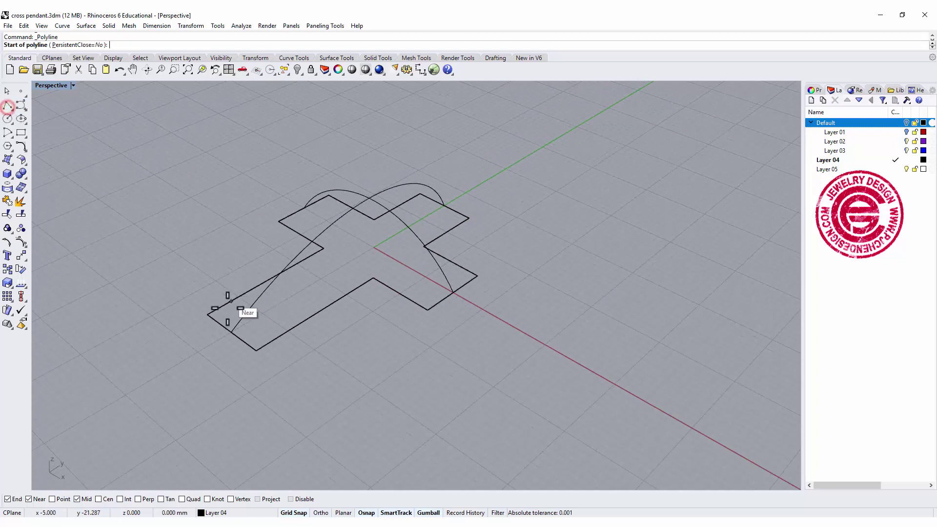
left_click(235, 334)
left_click(441, 209)
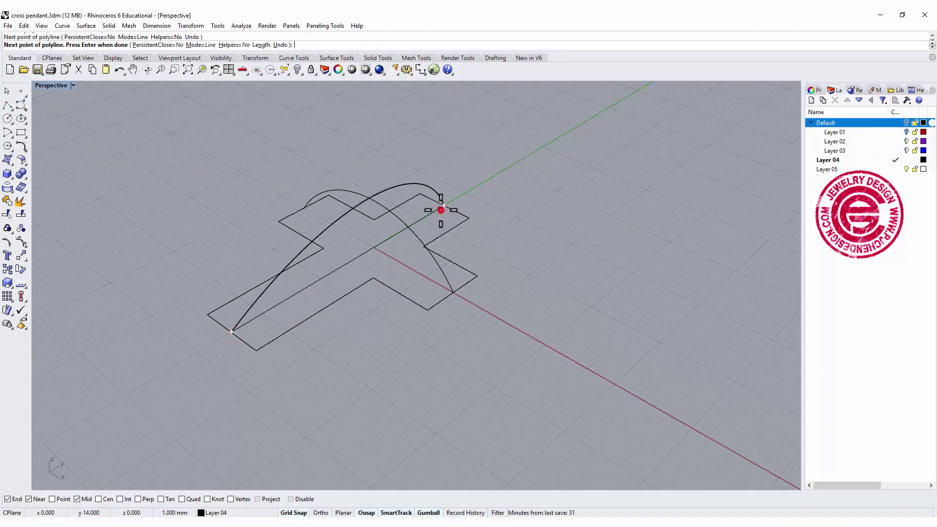
right_click(441, 210)
right_click(306, 215)
left_click(305, 207)
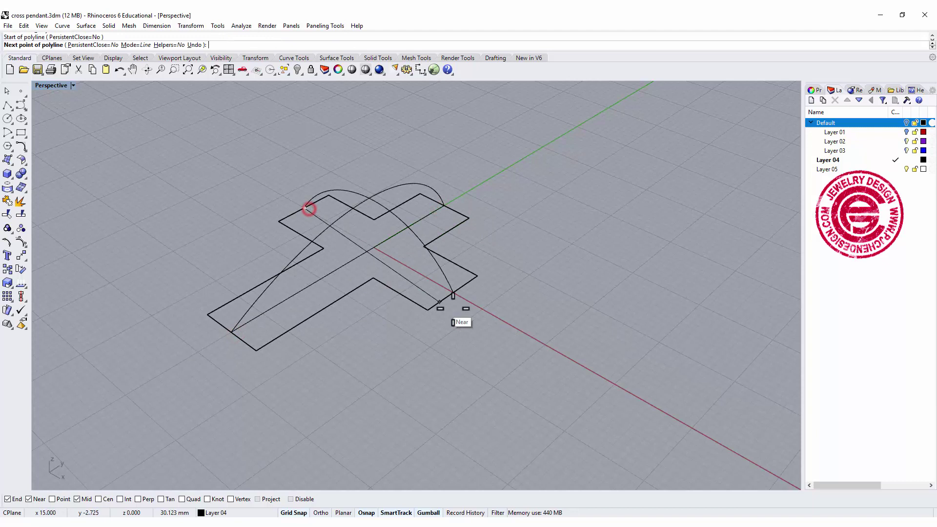
left_click(453, 292)
right_click(452, 292)
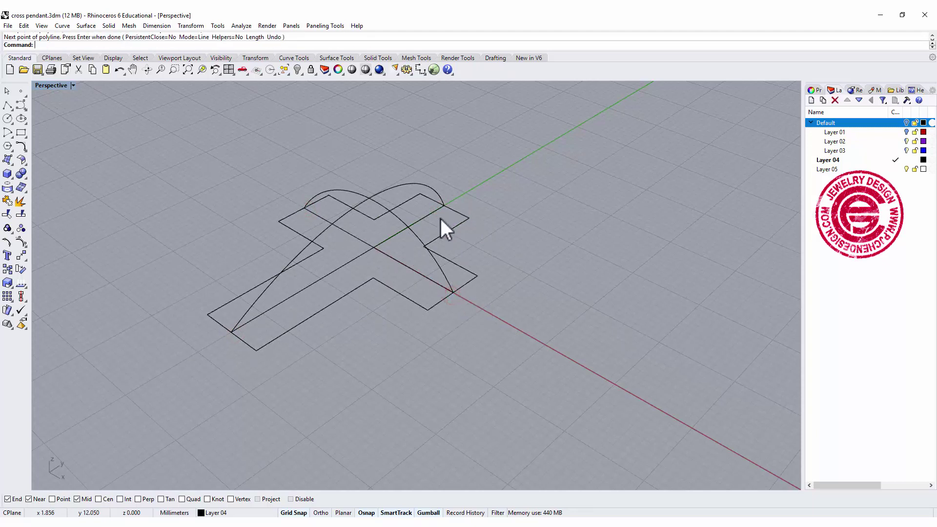
- Join each arc with its base line into two closed profile curves
left_click(431, 209)
left_click_drag(431, 209, 432, 187)
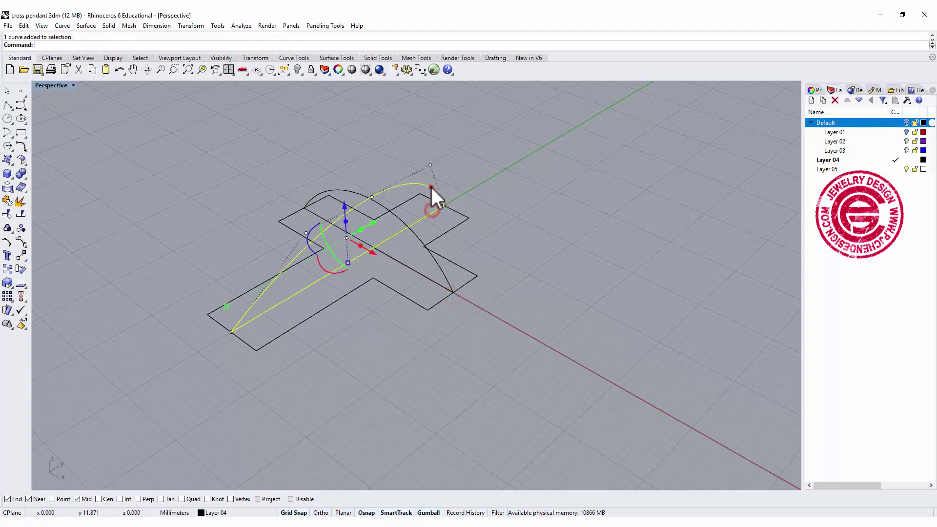
left_click(7, 201)
left_click(385, 274)
left_click(409, 269)
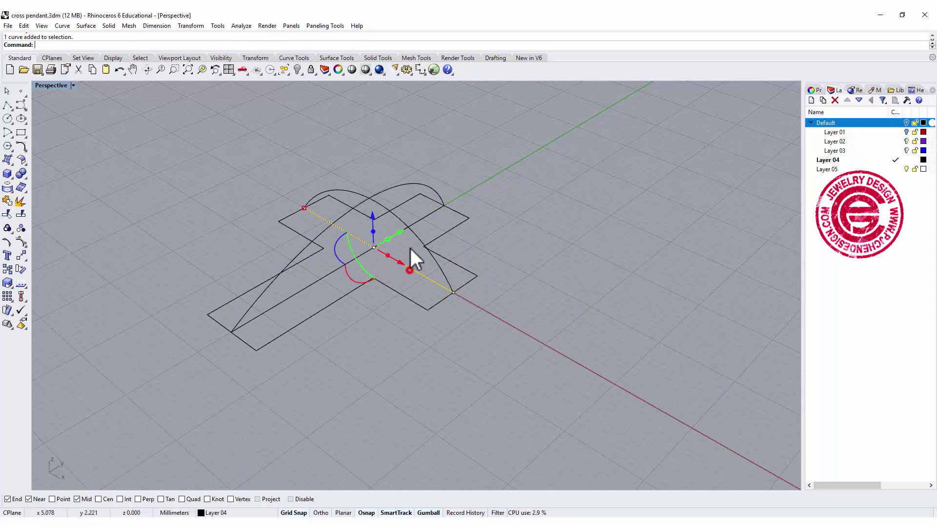
left_click(413, 233)
left_click(521, 202)
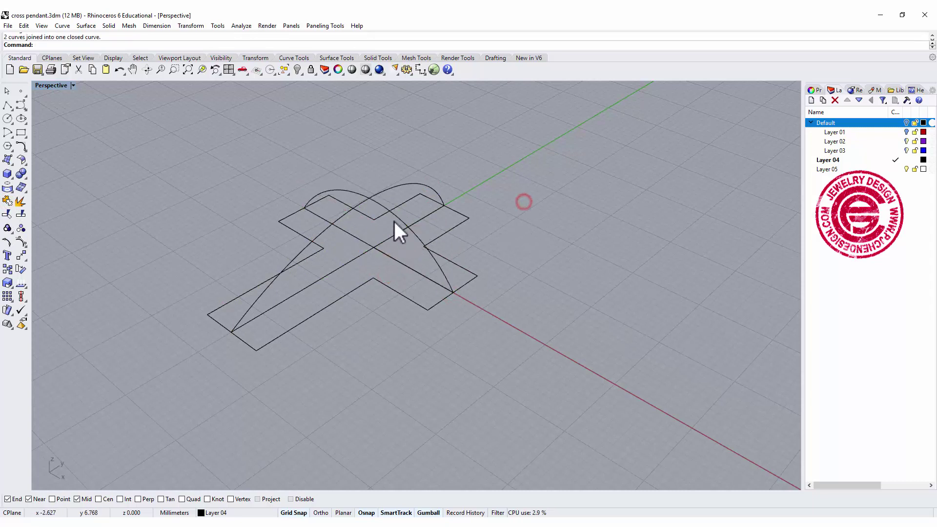
left_click(416, 238)
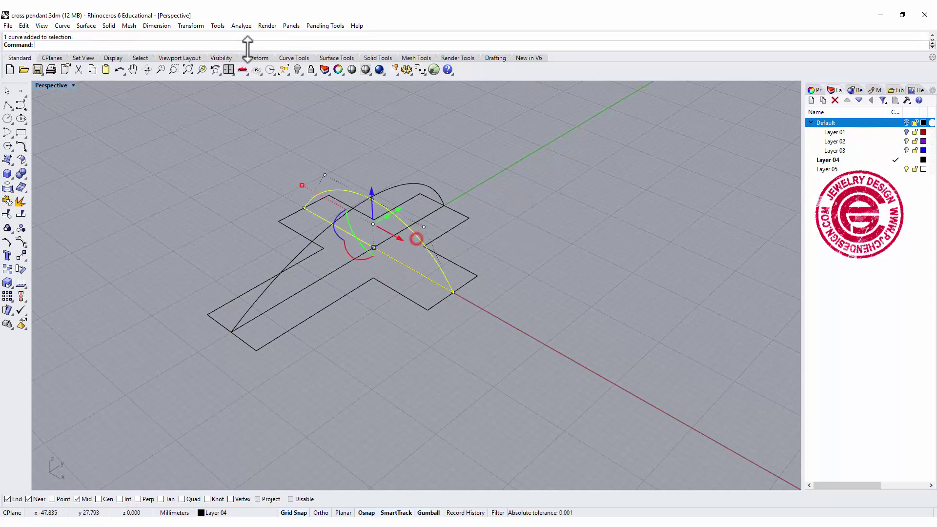
- Extrude the crossbar and long-arm arched profiles straight into solids on both sides
left_click(110, 25)
mouse_move(169, 196)
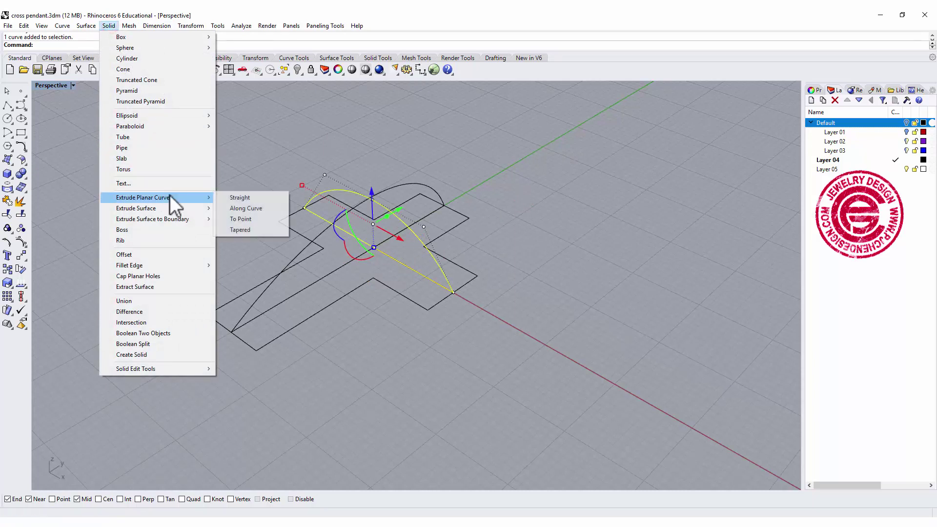
left_click(226, 196)
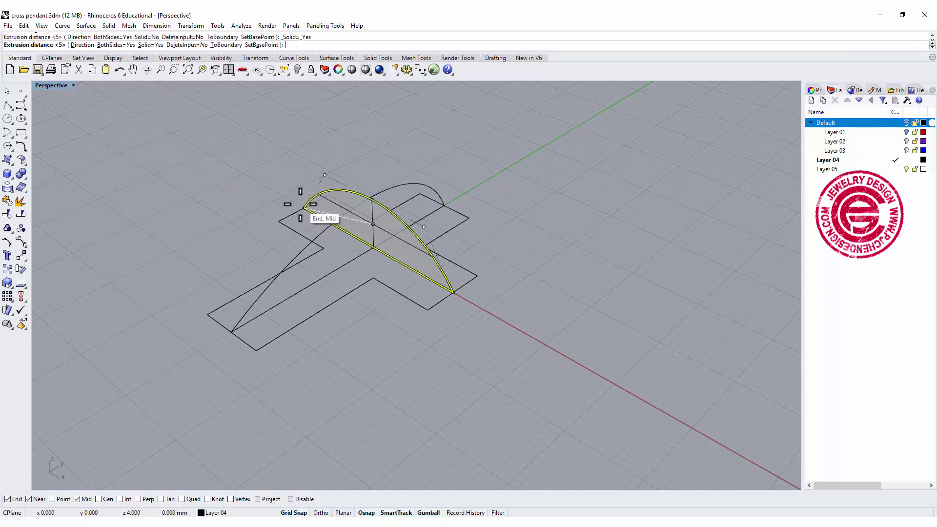
left_click(300, 204)
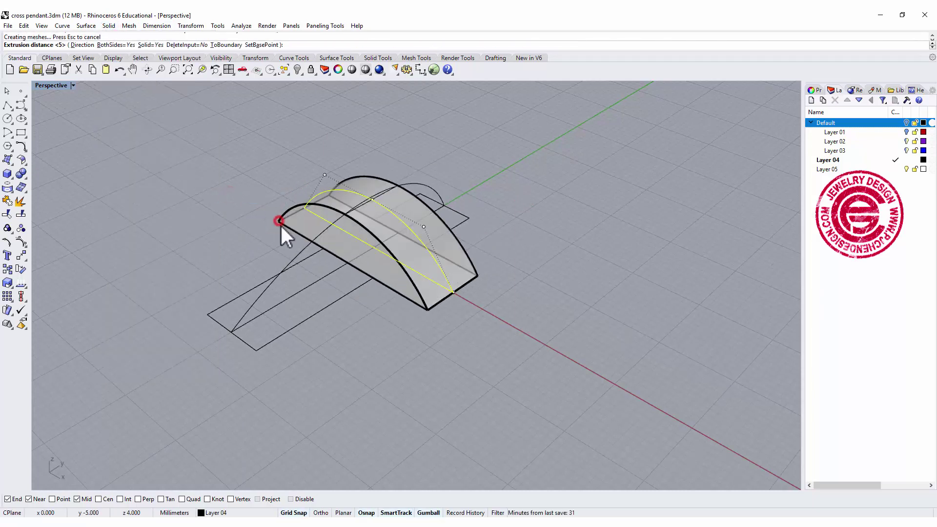
left_click(291, 266)
right_click(298, 253)
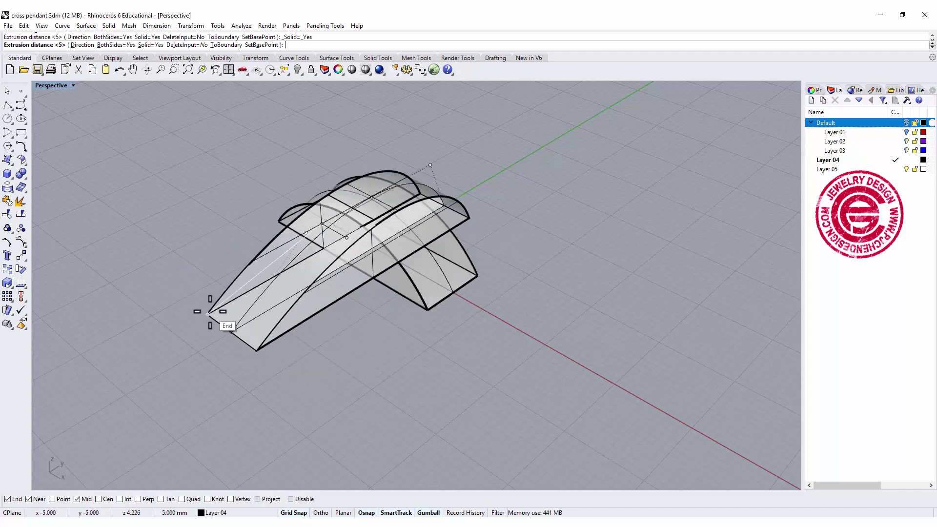
left_click(209, 311)
- Boolean-union the long-arm and crossbar solids into one puffy cross
right_click_drag(571, 300, 449, 216)
scroll(483, 294, "up", 3)
right_click_drag(453, 177, 523, 247, "shift")
scroll(464, 268, "up", 3)
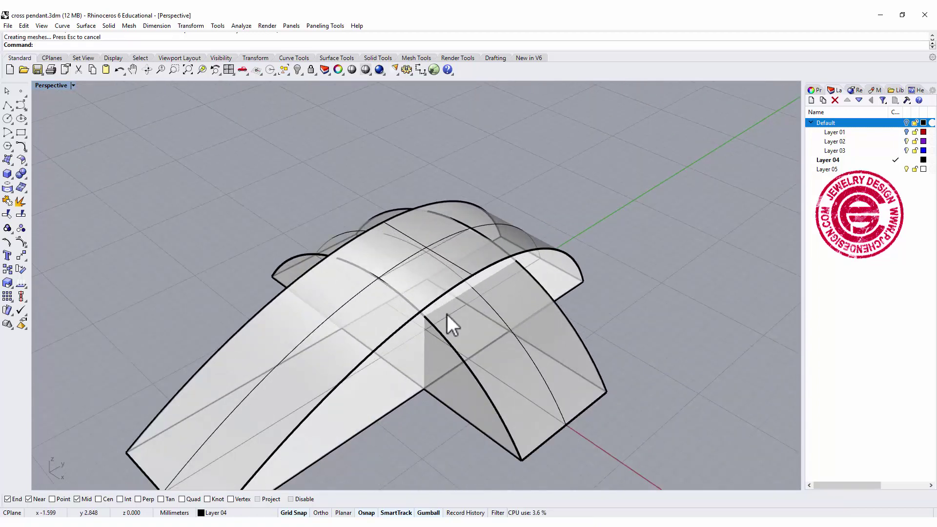
left_click(555, 260)
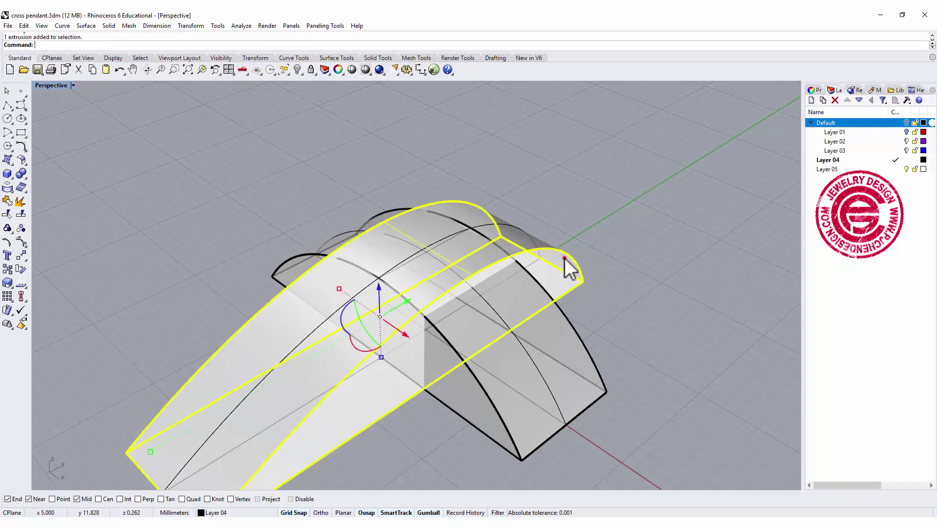
left_click(534, 300, "shift")
left_click(19, 174)
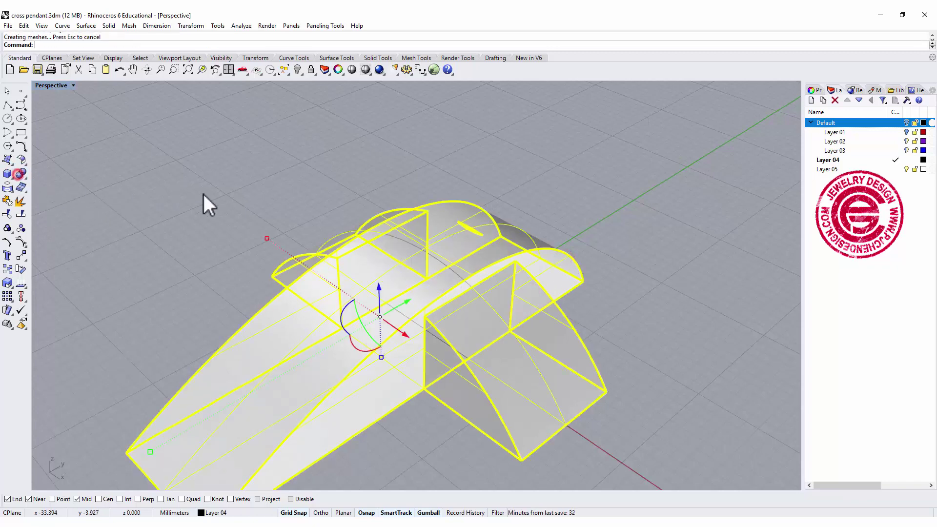
- Move the merged puffy cross along X to the right of the flat outline
right_click_drag(236, 176, 317, 205)
right_click_drag(505, 322, 468, 262)
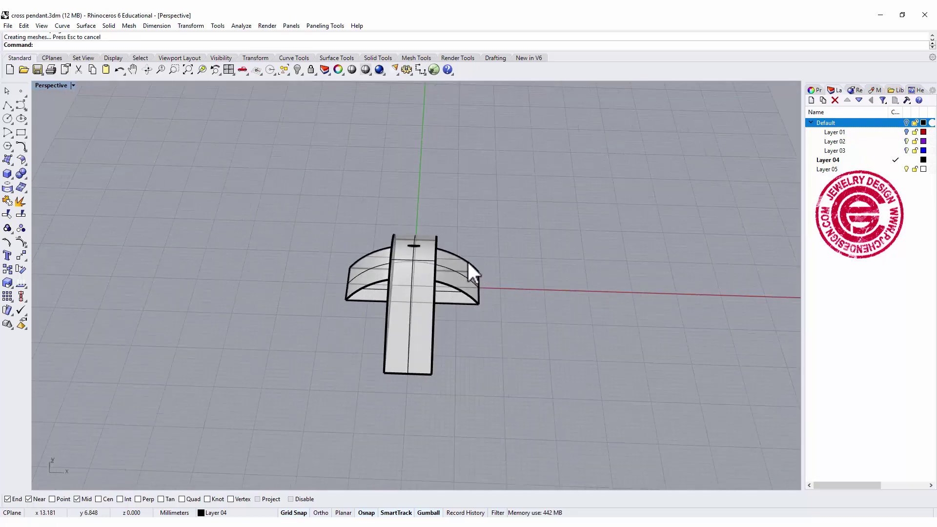
left_click(470, 264)
left_click_drag(449, 290, 704, 298)
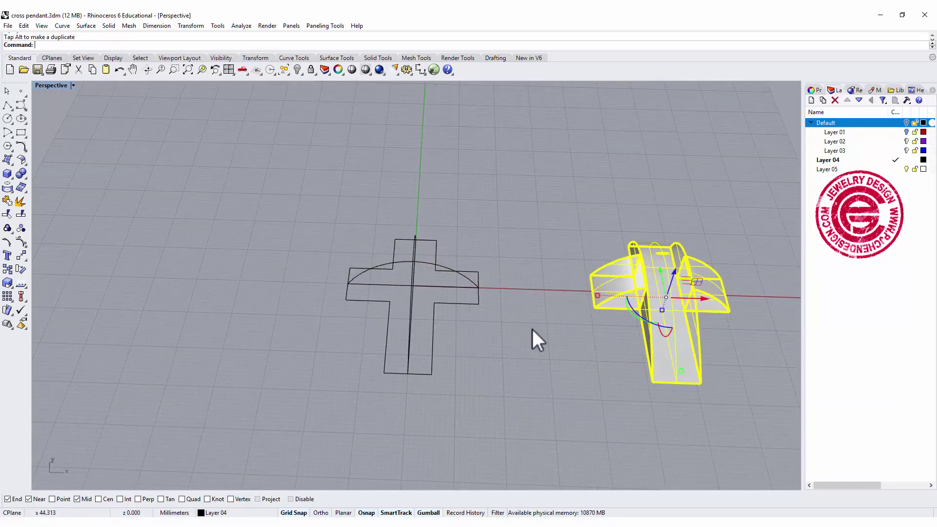
- Show the hidden chamfered cross and move the puffy cross to its lower left
left_click(297, 70)
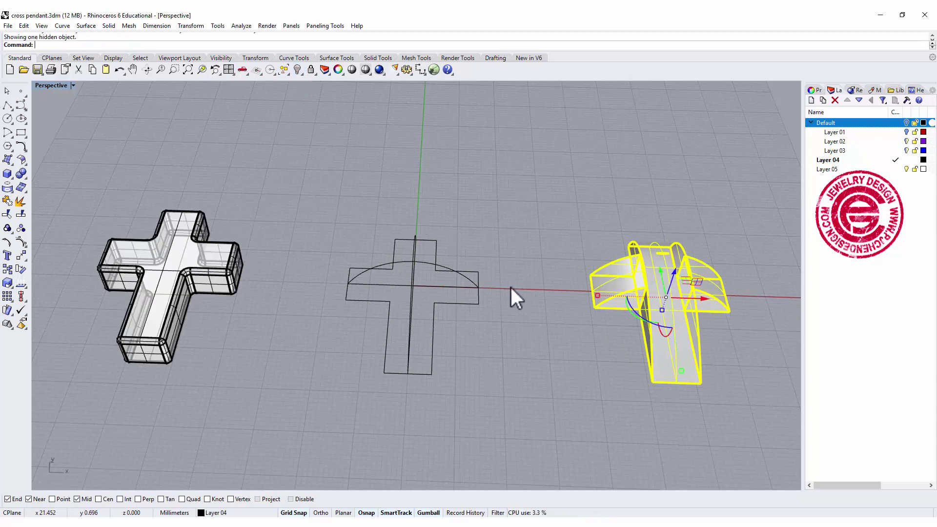
scroll(511, 285, "down", 2)
left_click(573, 386)
left_click(639, 299)
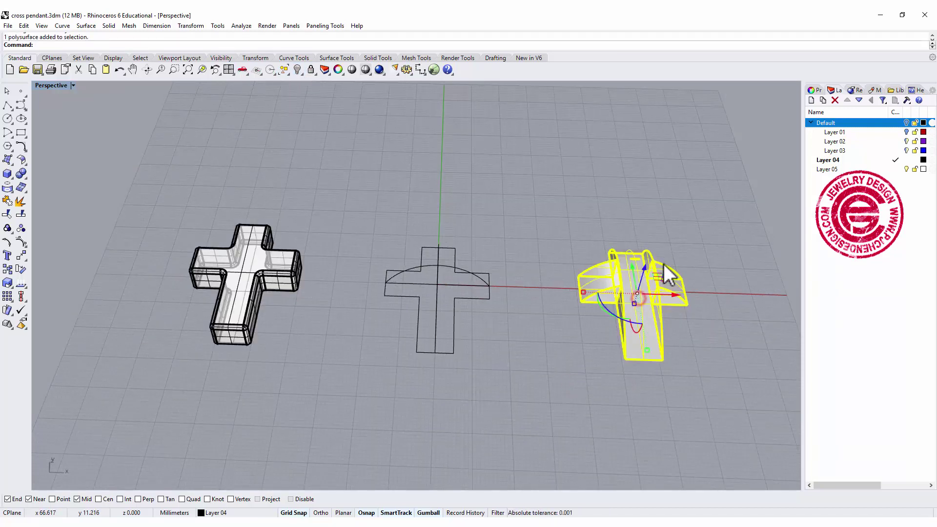
left_click_drag(664, 283, 290, 382)
- Delete the arc curves lying over the flat cross outline
right_click_drag(511, 282, 445, 284)
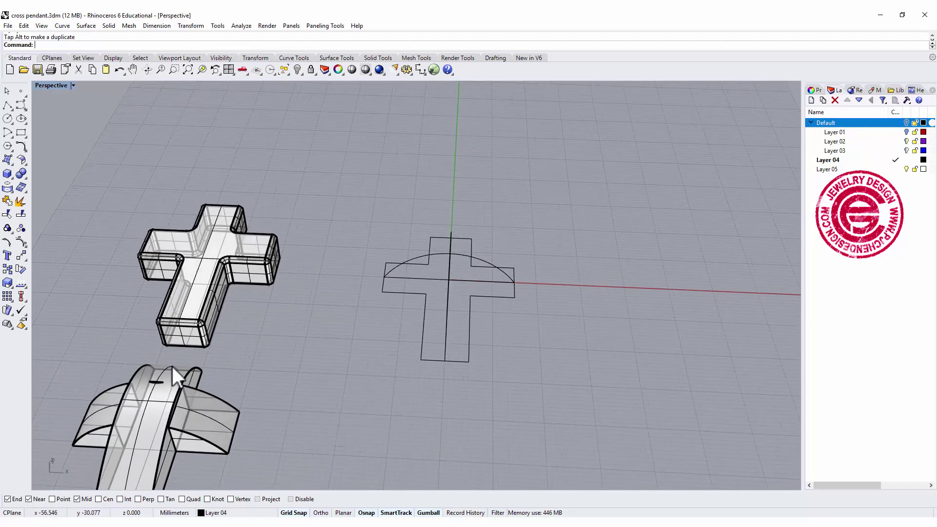
scroll(171, 367, "up", 2)
right_click_drag(200, 368, 338, 288, "shift")
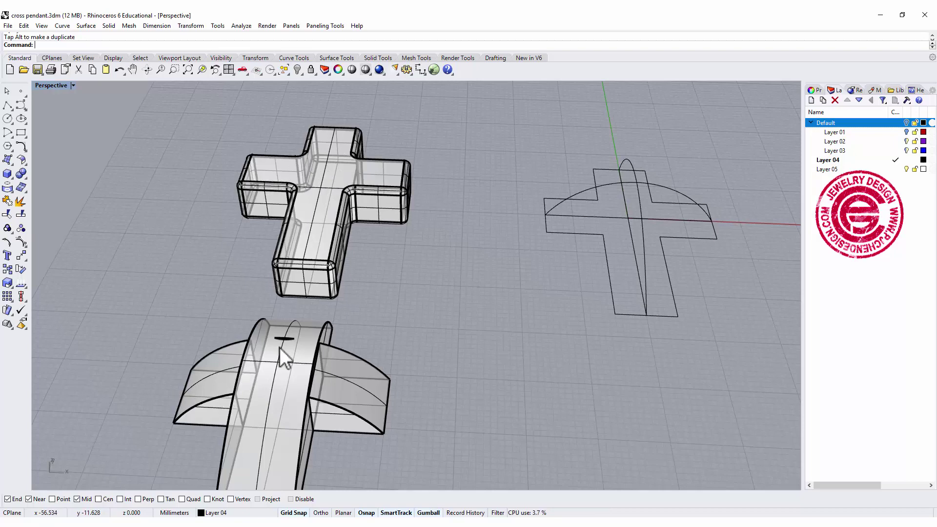
right_click_drag(386, 391, 600, 325)
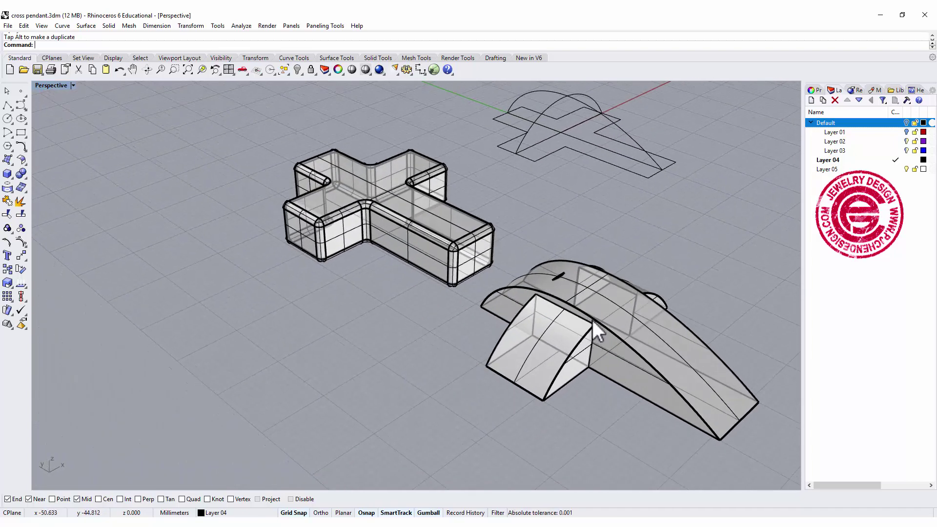
scroll(564, 310, "up", 2)
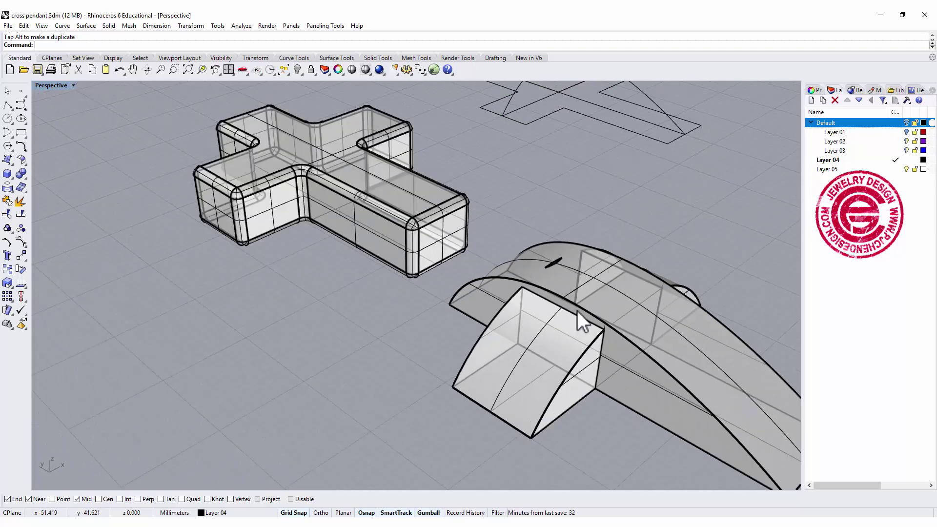
scroll(605, 306, "down", 3)
right_click_drag(637, 271, 542, 269)
left_click(553, 290)
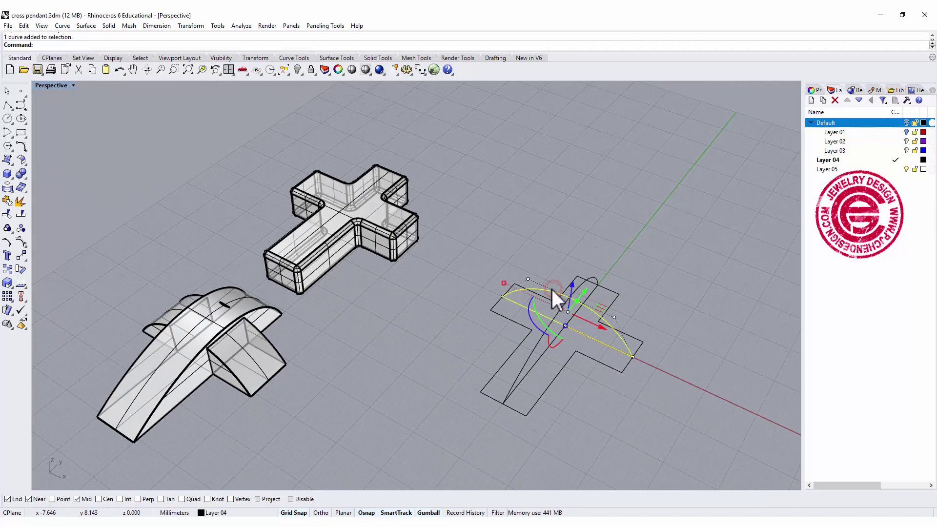
key("Delete")
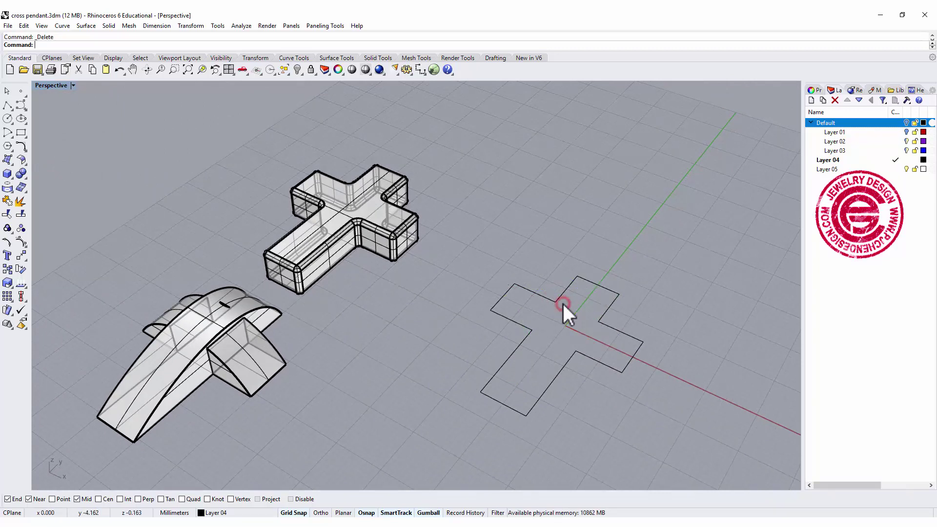
right_click_drag(579, 307, 648, 372)
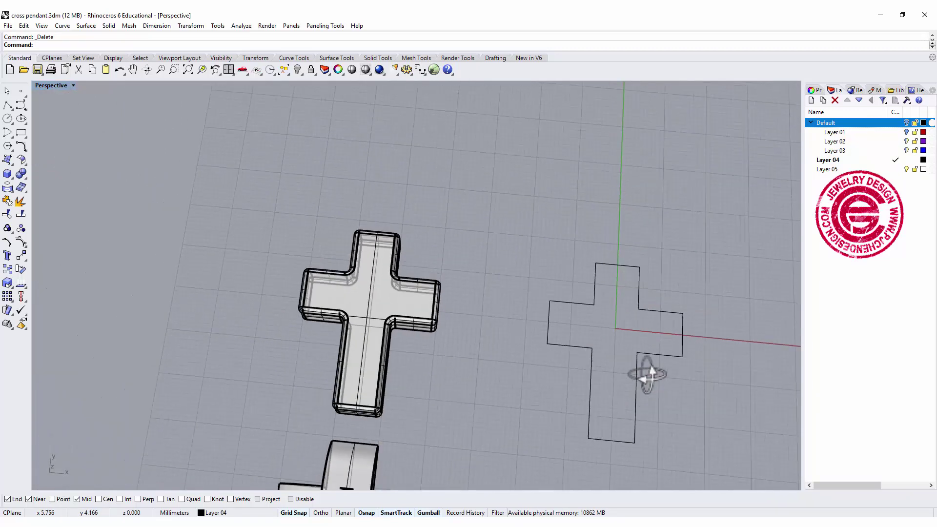
- Hide both solid crosses and maximize the Top view centred on the cross outline
double_click(47, 85)
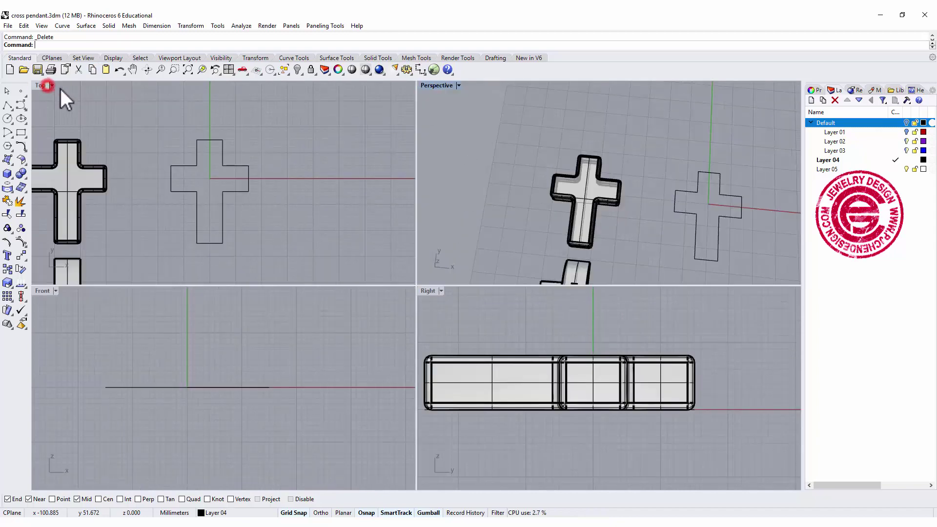
scroll(130, 138, "down", 2)
right_click_drag(129, 139, 194, 142)
left_click_drag(182, 207, 126, 116)
left_click(297, 71)
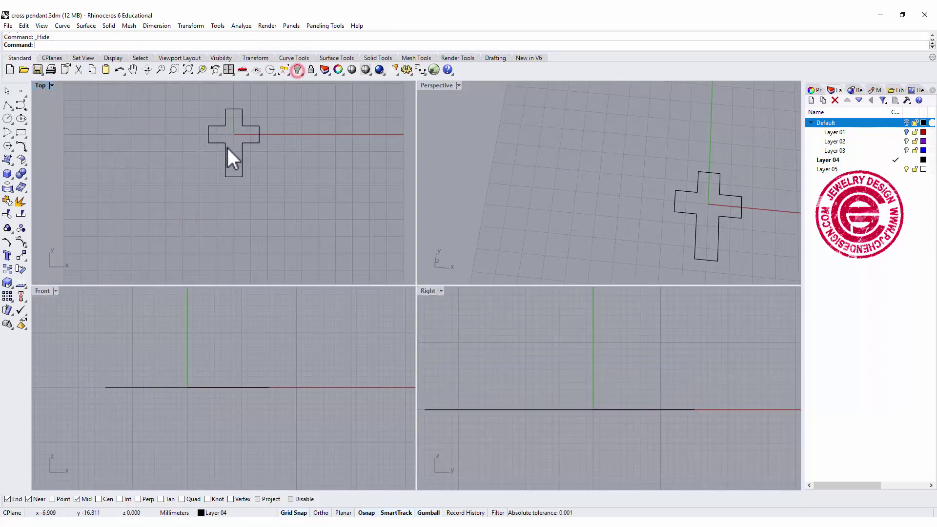
scroll(226, 146, "up", 4)
right_click_drag(216, 209, 206, 232)
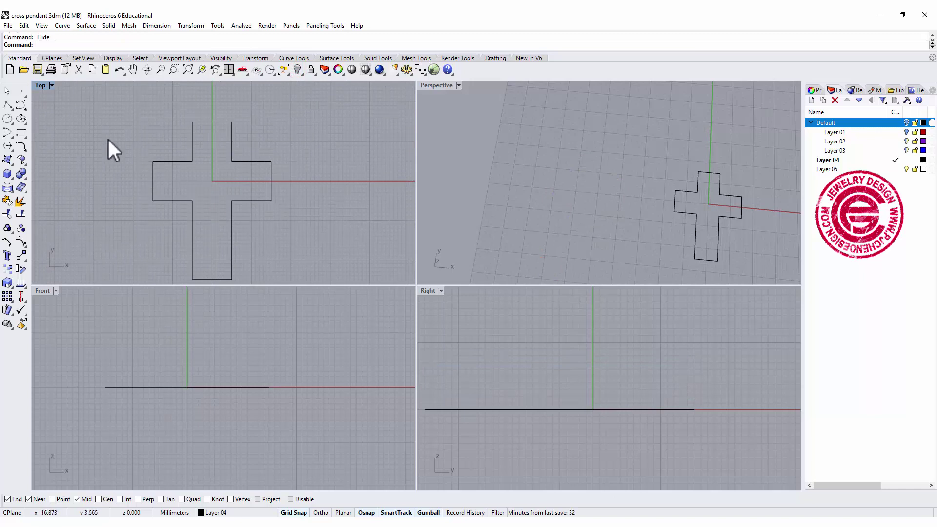
double_click(43, 85)
scroll(433, 232, "down", 1)
right_click_drag(433, 232, 429, 201)
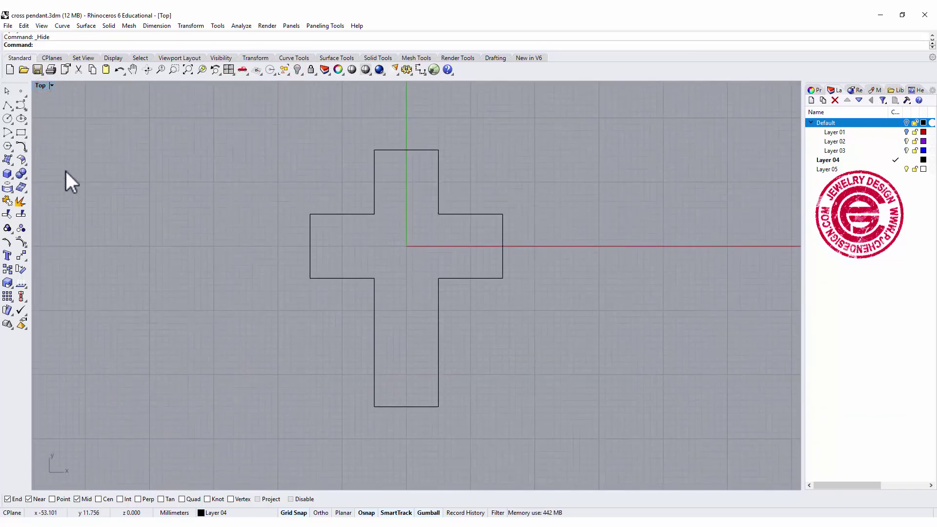
- Draw a conic-corner rectangle from the cross's top-left to bottom-right corners, with Grid Snap off
left_click(25, 138)
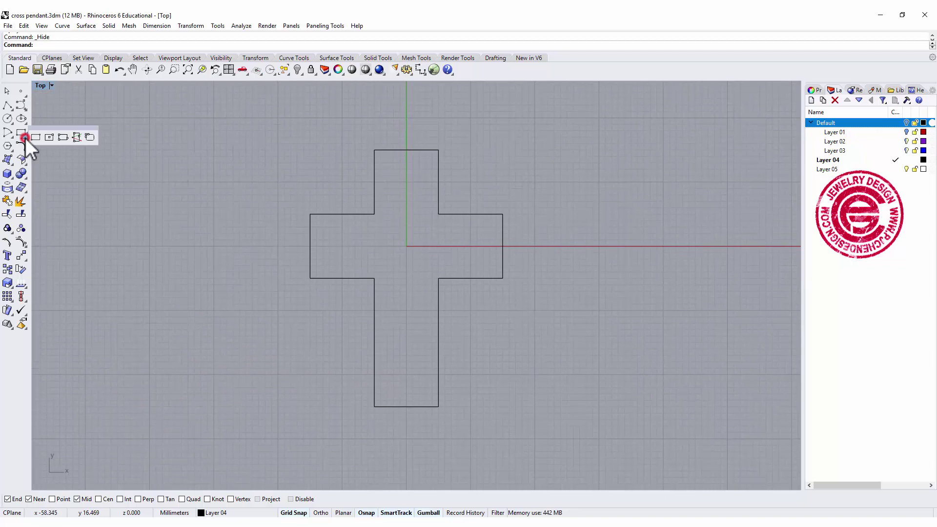
left_click(91, 137)
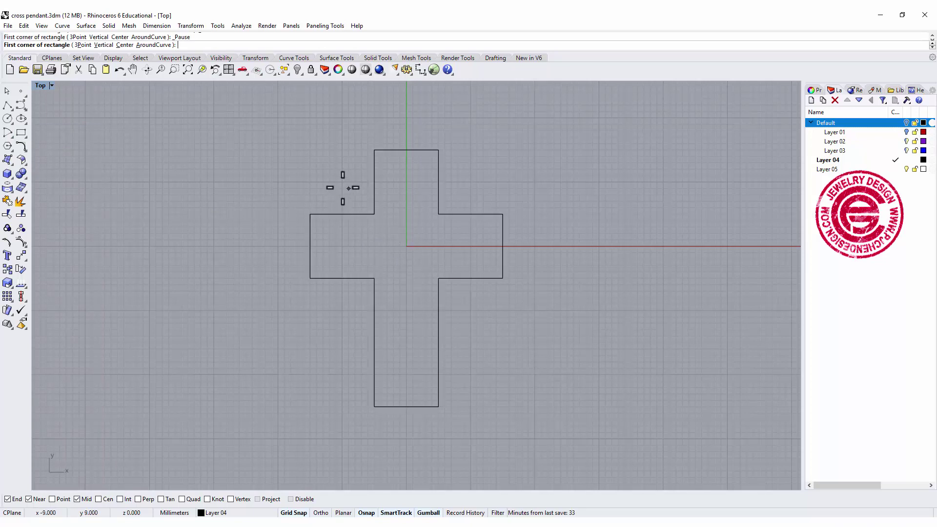
left_click(310, 150)
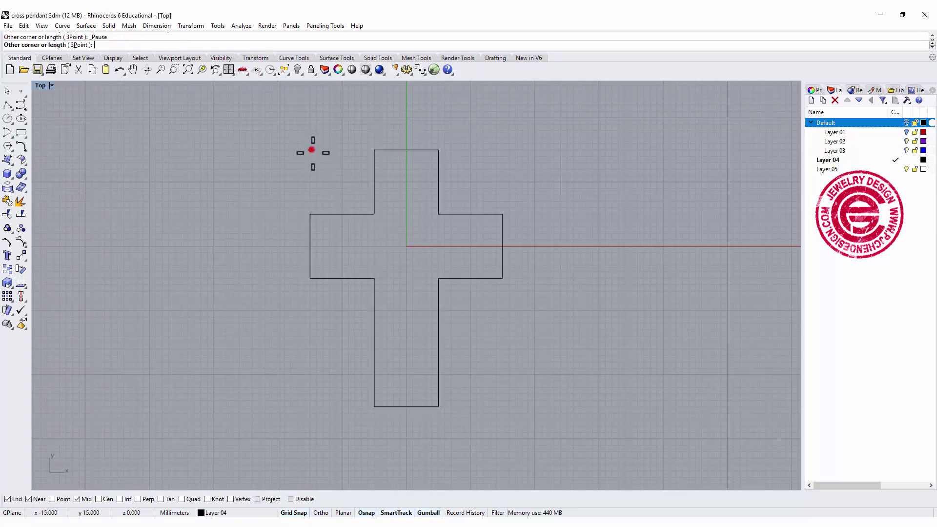
left_click(502, 406)
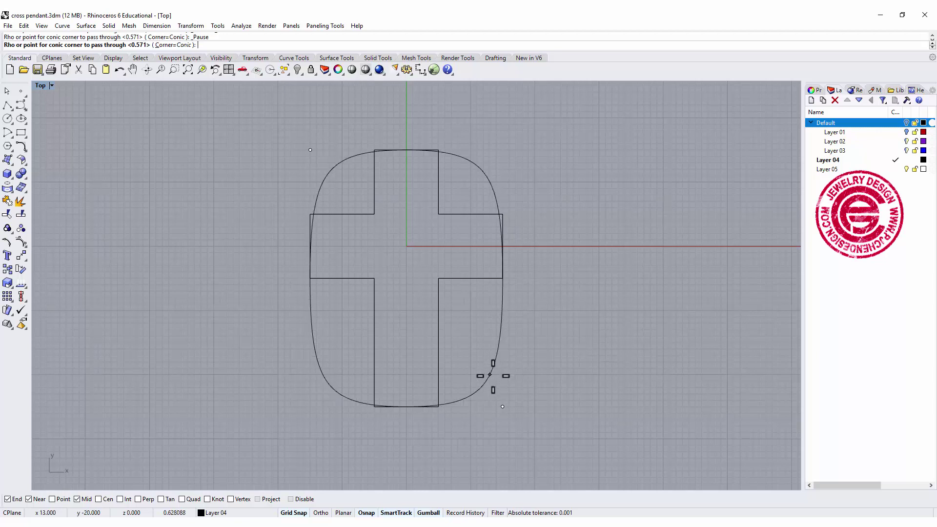
left_click(293, 512)
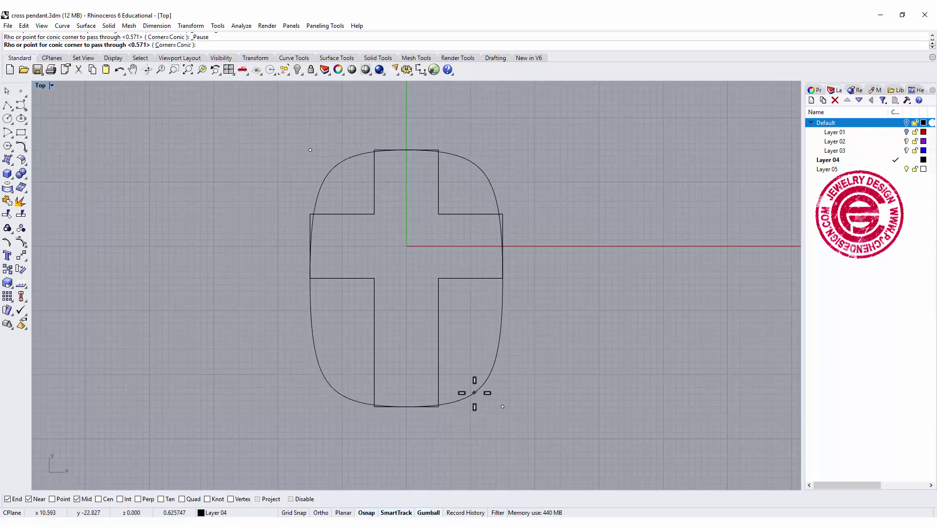
left_click(474, 394)
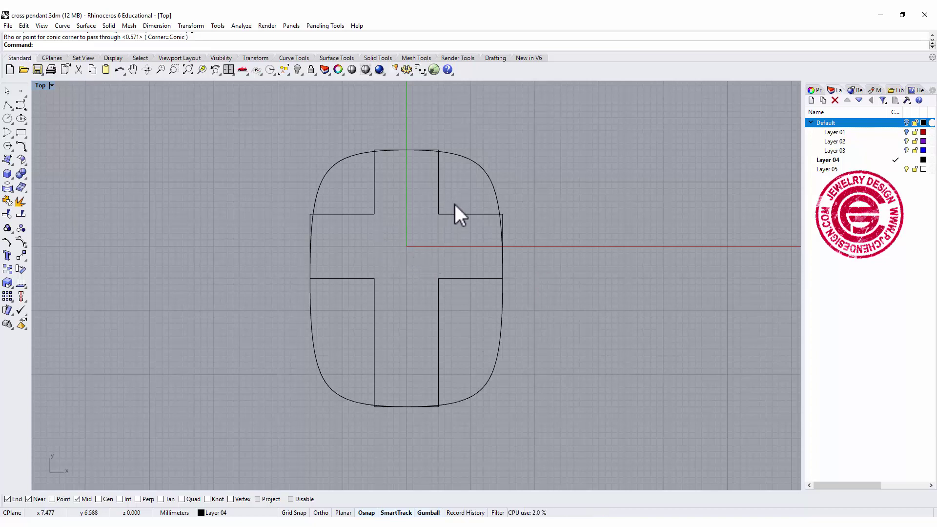
left_click(502, 330)
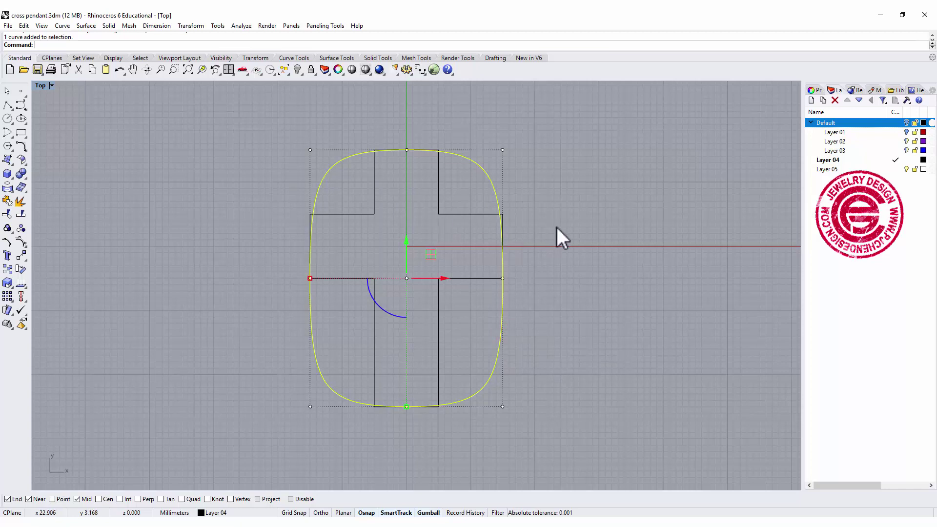
- Create an area centroid point for the cross outline
key("ctrl")
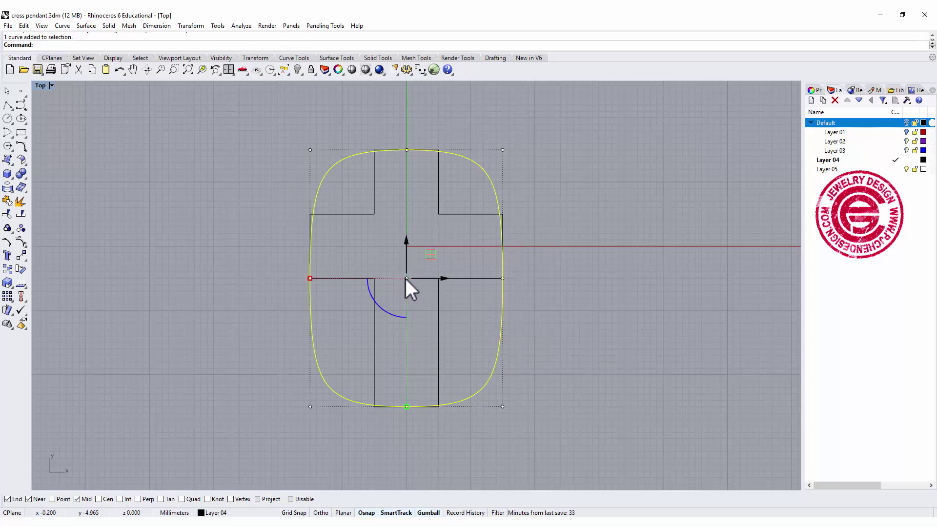
left_click(563, 307)
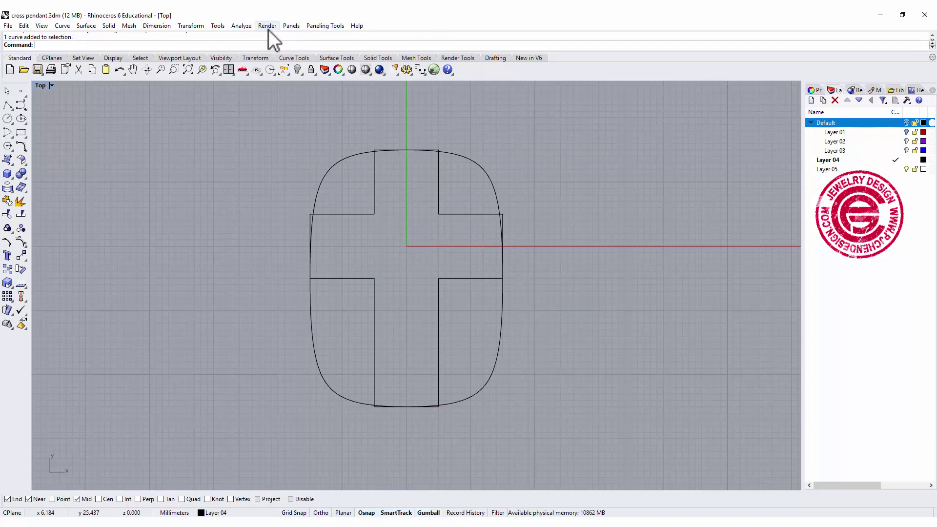
left_click(238, 24)
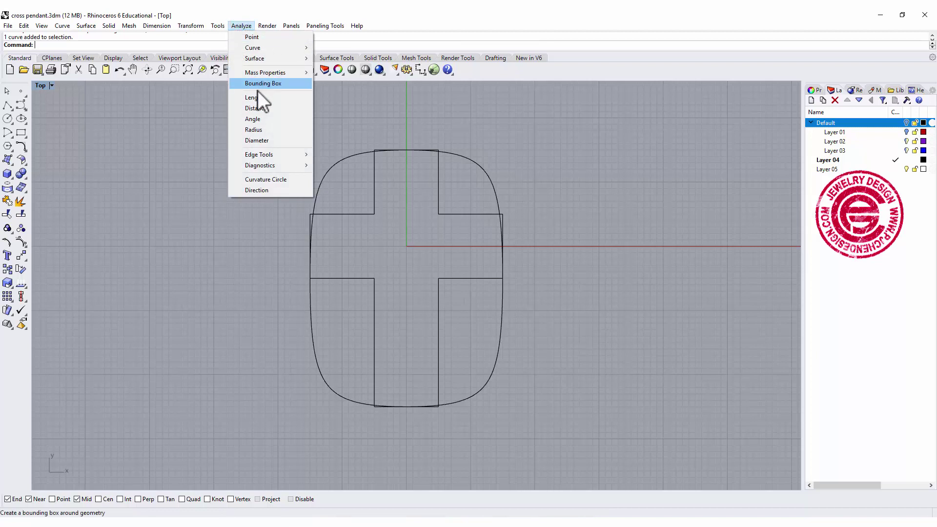
mouse_move(262, 75)
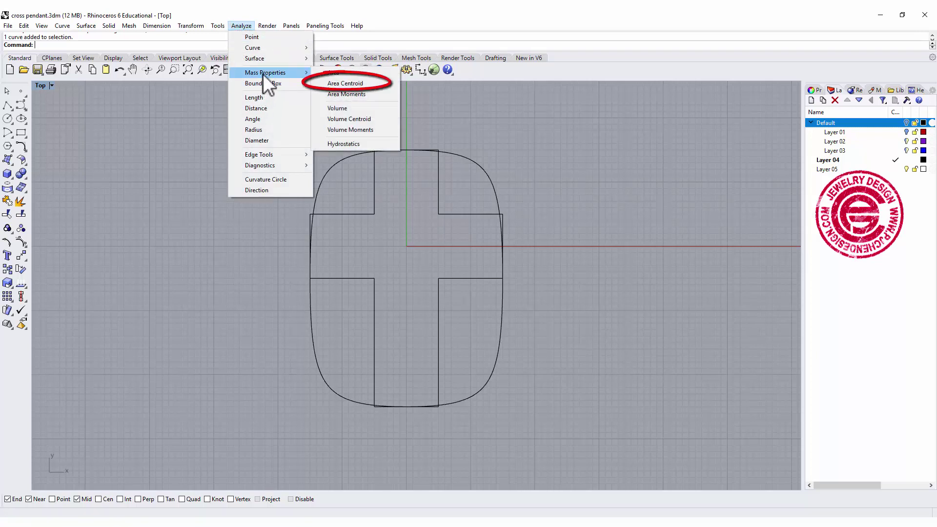
left_click(373, 83)
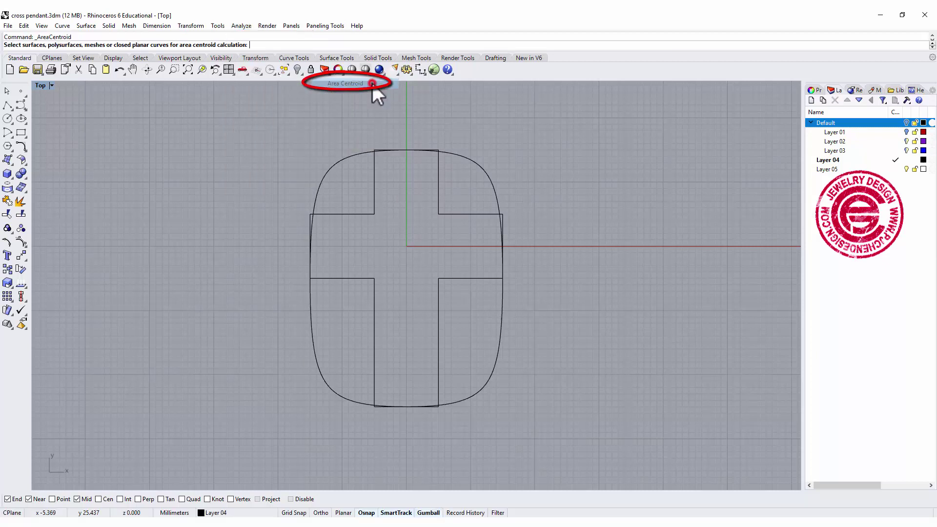
left_click(462, 156)
key("Return")
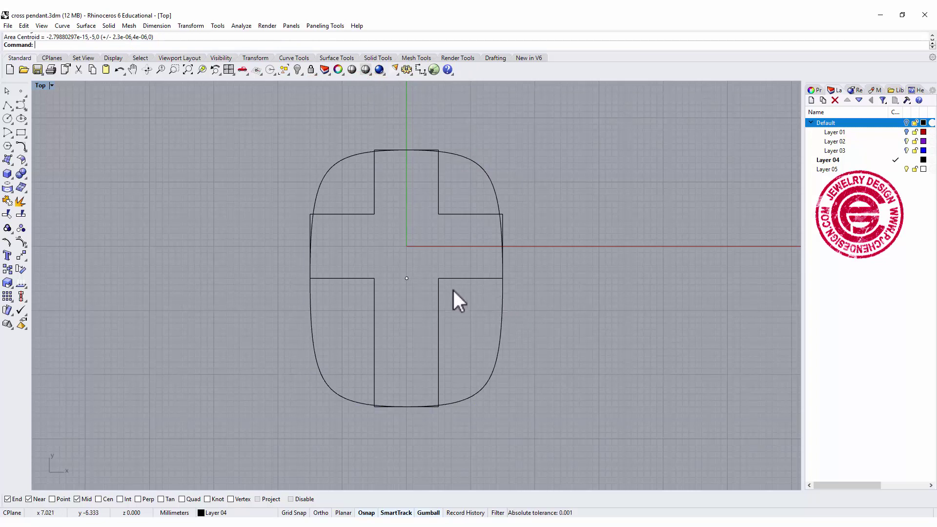
- Move the cross, rounded outline and centroid point so the centroid lands on 0
left_click_drag(573, 355, 188, 209)
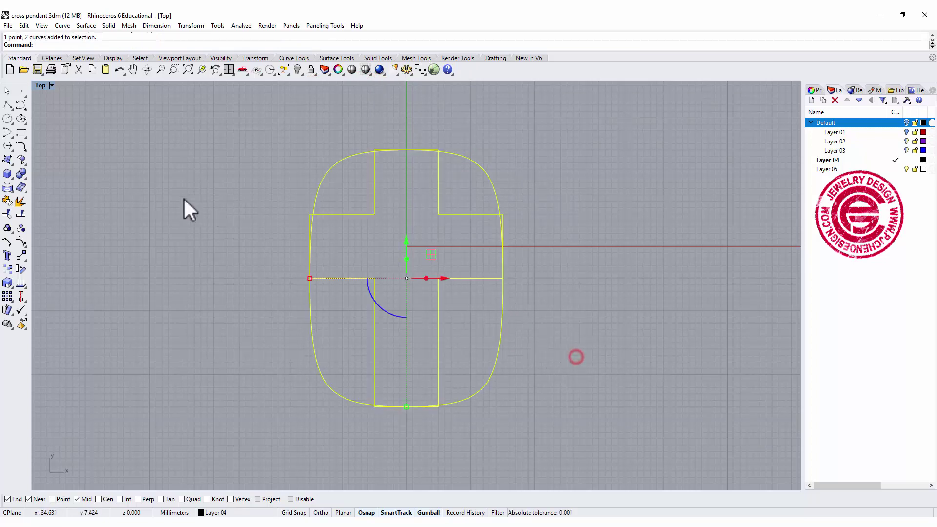
left_click(23, 256)
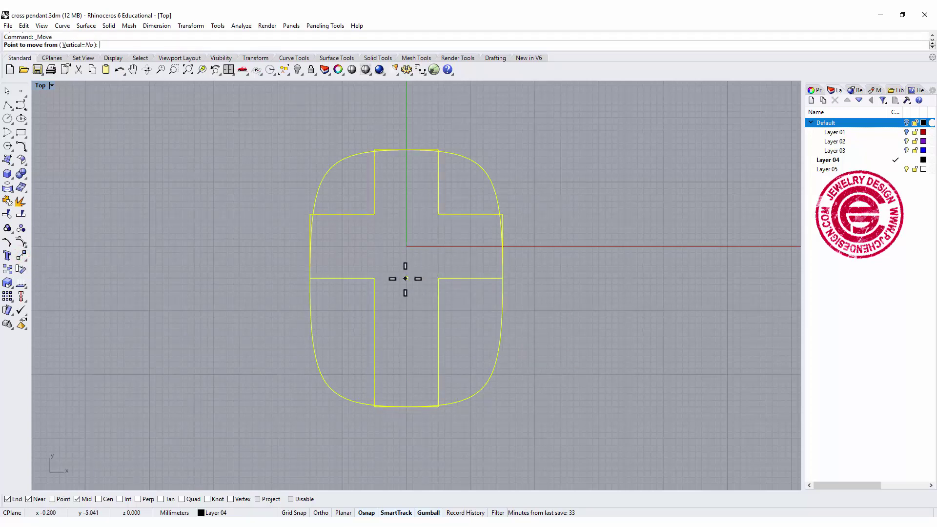
left_click(51, 498)
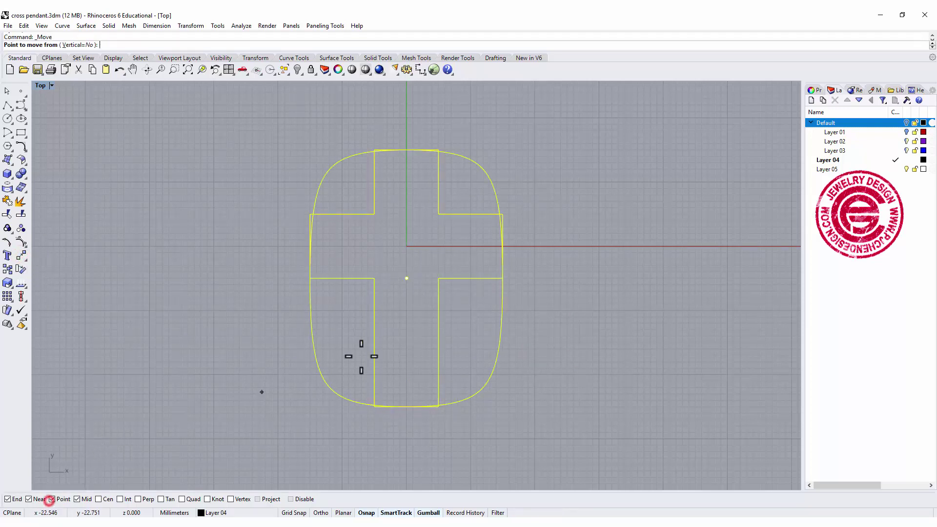
left_click(407, 278)
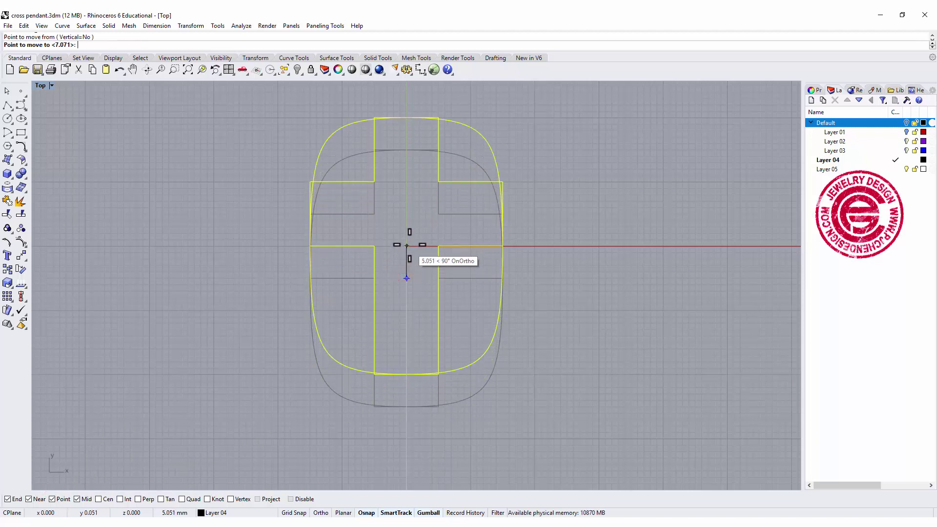
type("0")
key("Return")
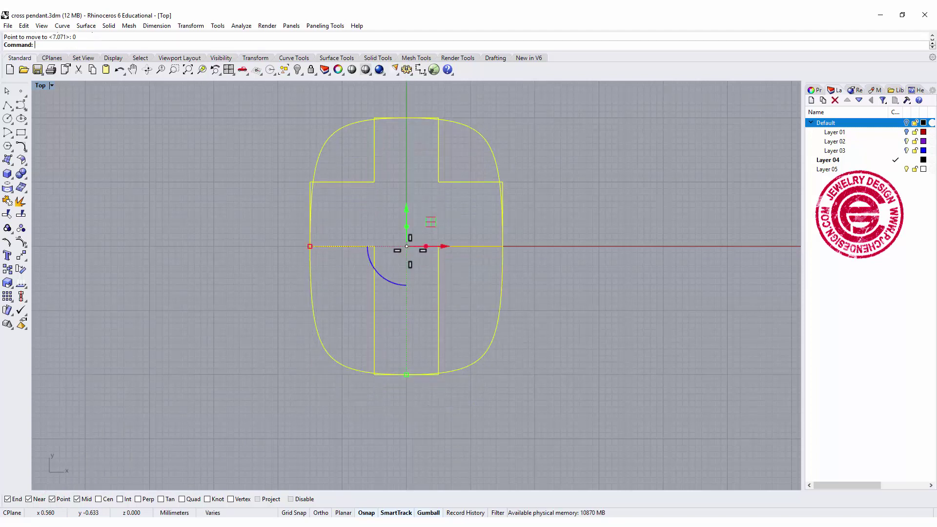
left_click(566, 330)
- Hide the cross outline, scale up the rounded rectangle, then show all objects again
right_click_drag(535, 274, 537, 285)
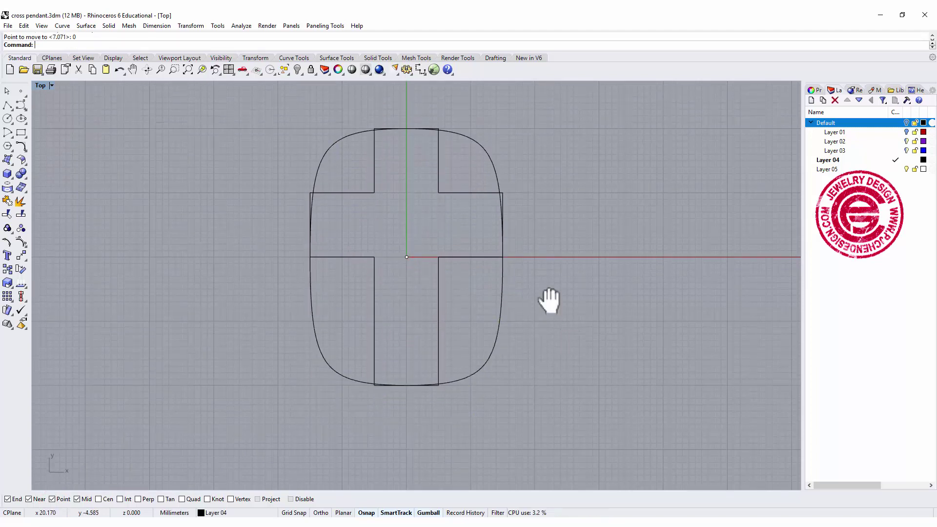
left_click(481, 256)
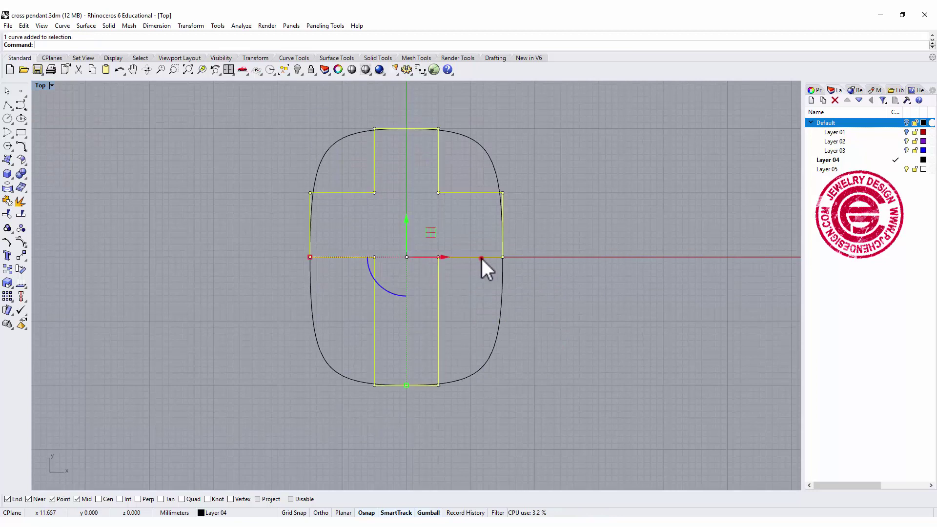
left_click(297, 71)
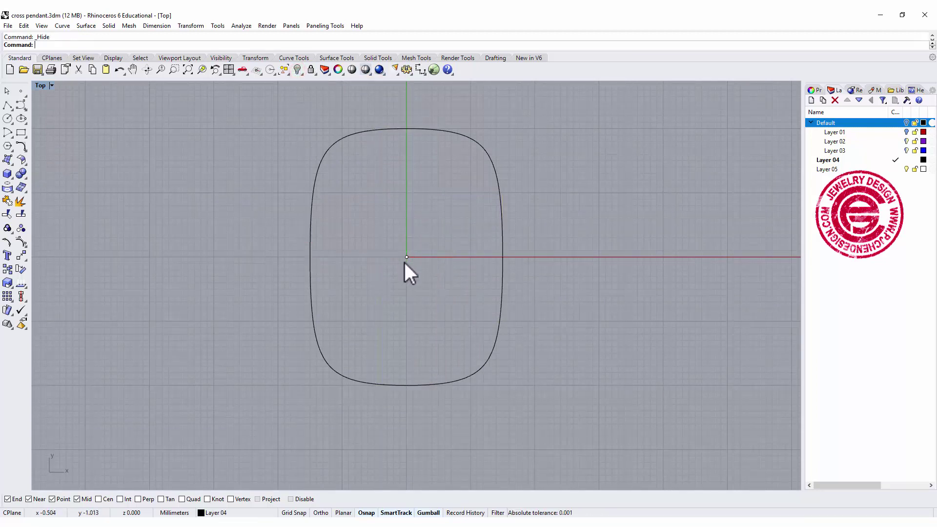
scroll(404, 263, "up", 2)
left_click(520, 350)
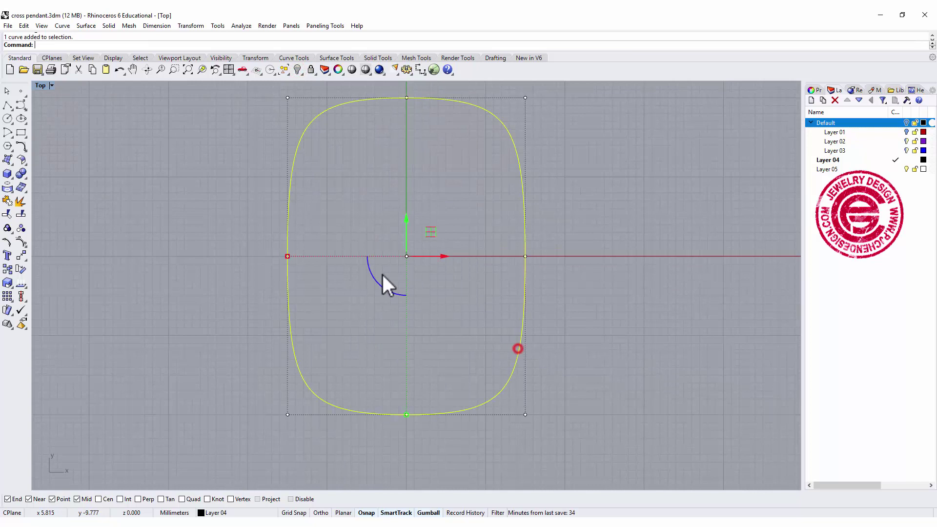
left_click_drag(288, 256, 273, 256)
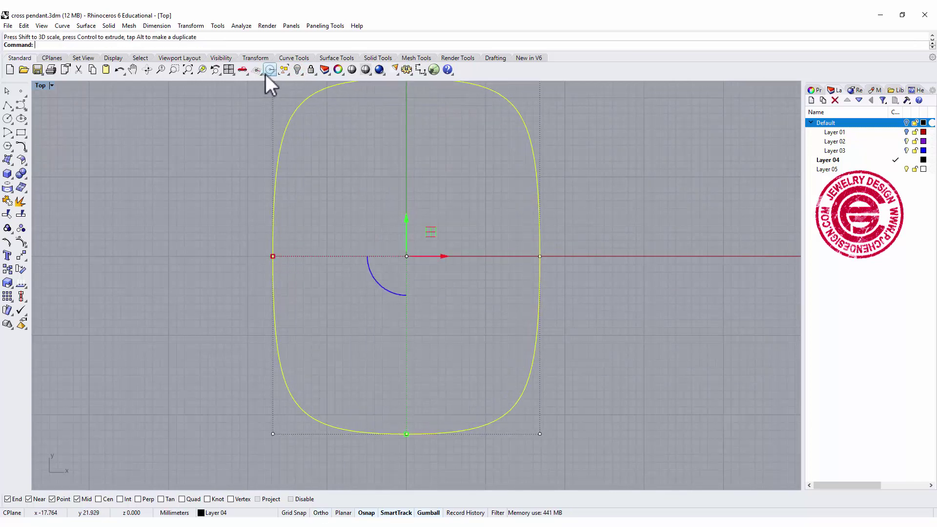
left_click(295, 68)
left_click(624, 292)
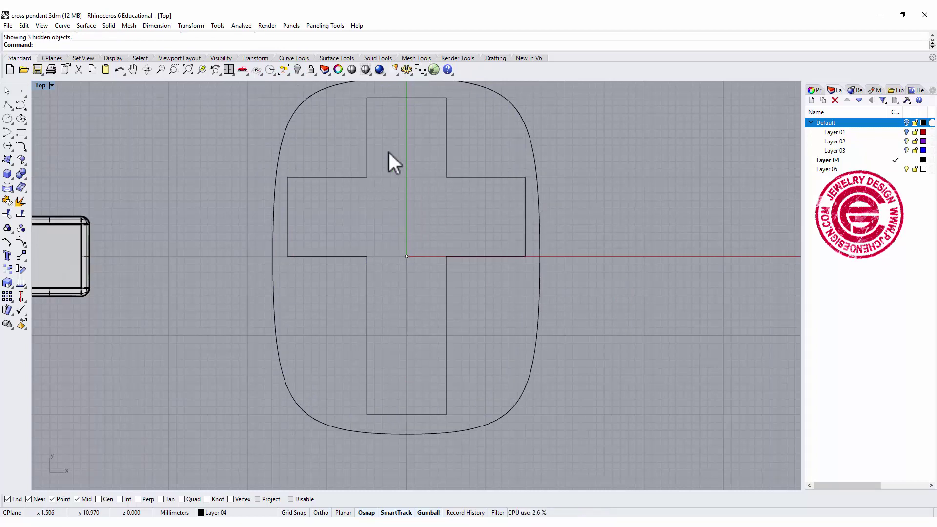
- Move both solid crosses to Layer 05 and turn that layer off, with the cross outline hidden
right_click_drag(468, 239, 464, 268)
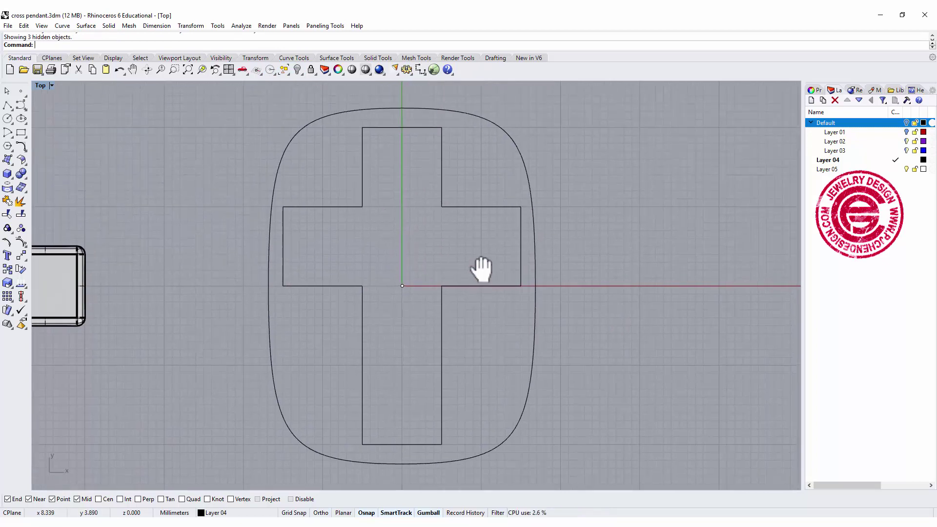
left_click(482, 205)
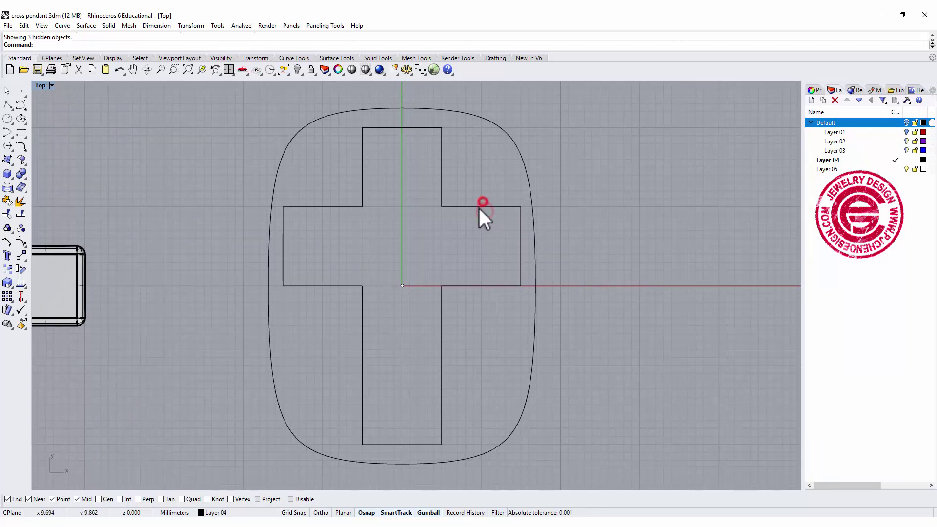
left_click(296, 70)
scroll(123, 287, "down", 5)
right_click_drag(123, 288, 262, 256)
left_click_drag(268, 443, 108, 233)
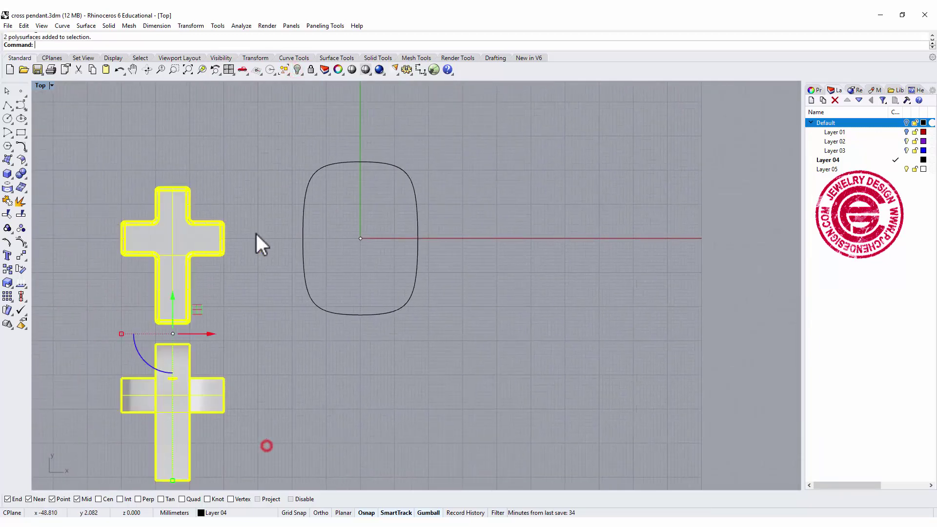
left_click(859, 169)
right_click(858, 170)
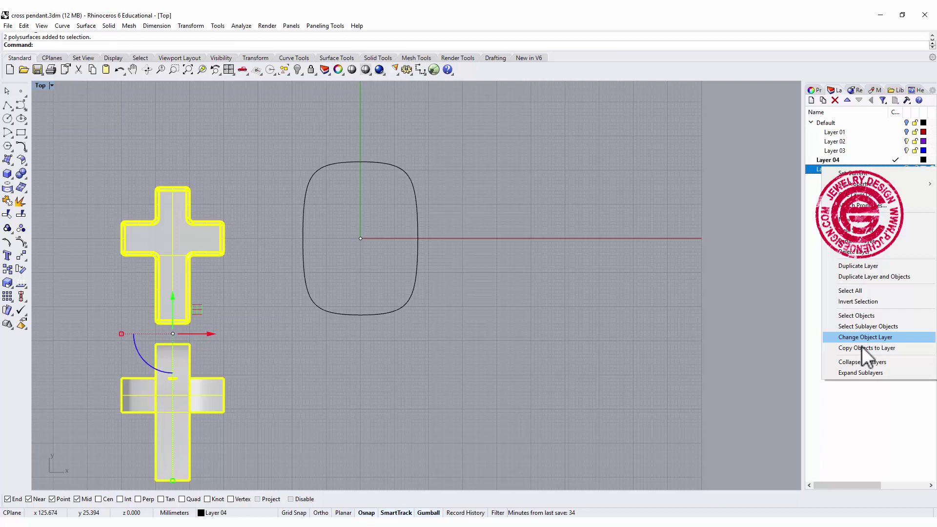
left_click(867, 337)
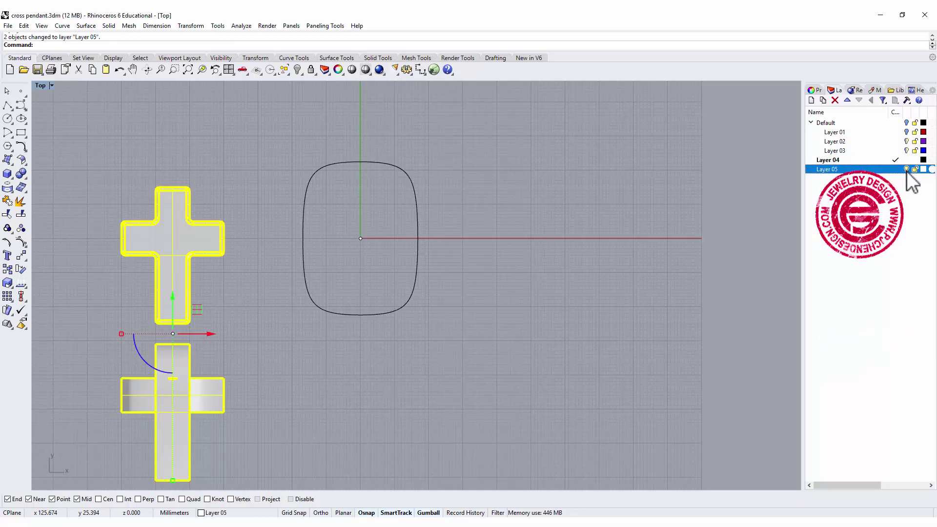
left_click(906, 168)
right_click_drag(456, 256, 385, 307)
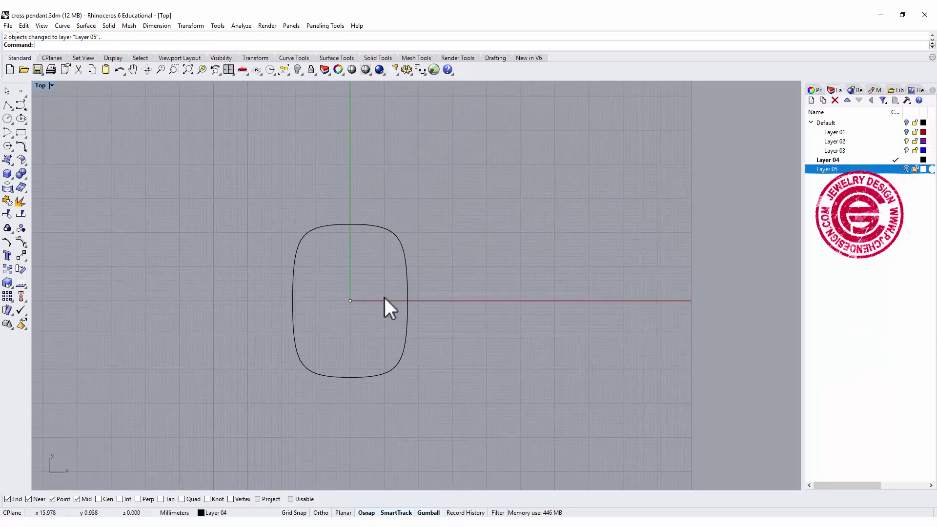
- In the Front view, draw a 7.78 mm vertical axis line up from the origin
double_click(40, 85)
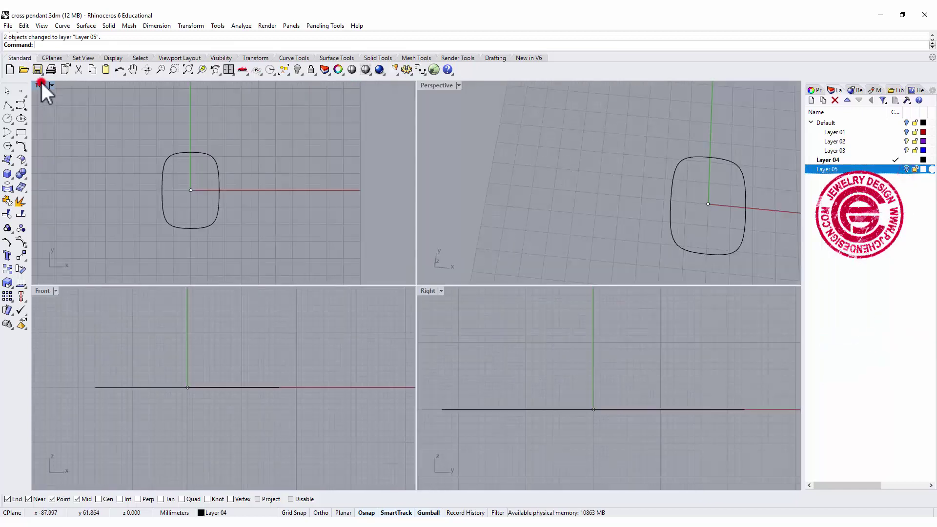
left_click(7, 105)
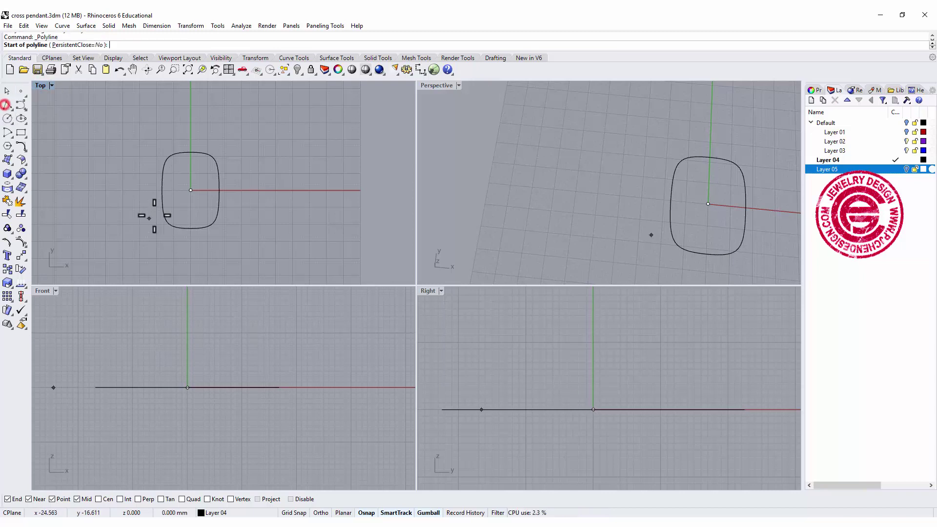
left_click(190, 189)
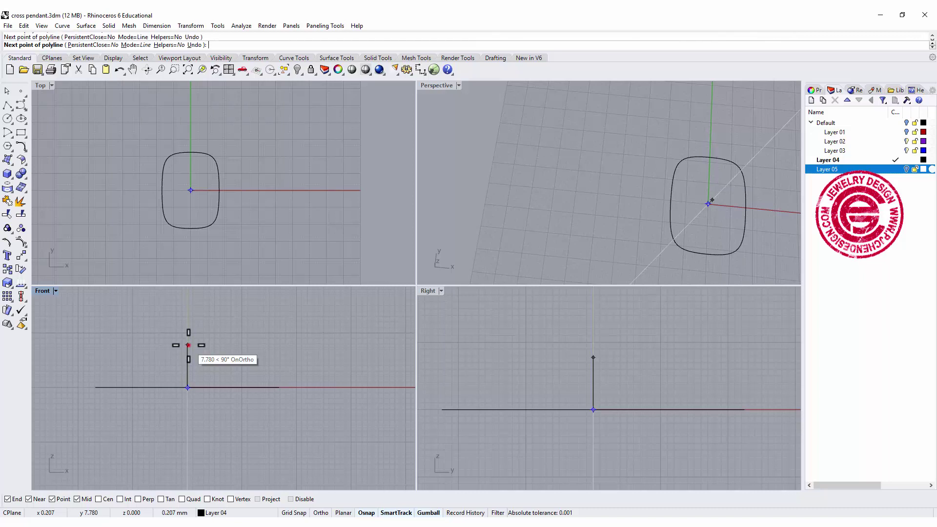
left_click(187, 344)
key("Return")
scroll(177, 358, "up", 3)
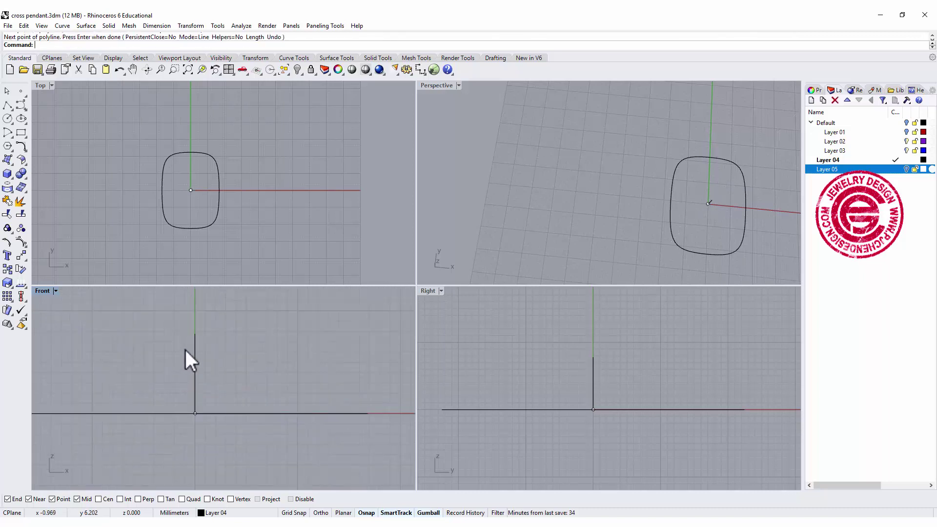
- Draw a short leftward tick from the top of the axis line
key("Return")
left_click(194, 333)
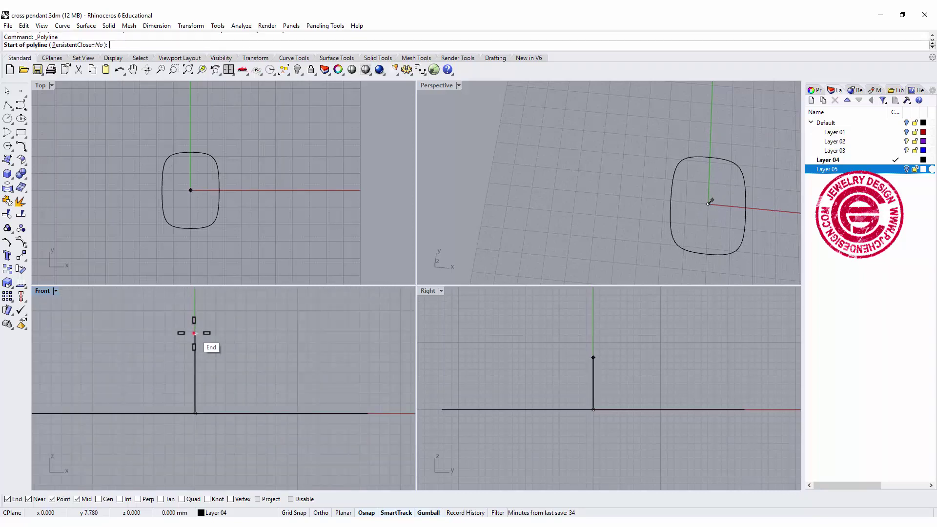
left_click(166, 333)
key("Return")
left_click(174, 335)
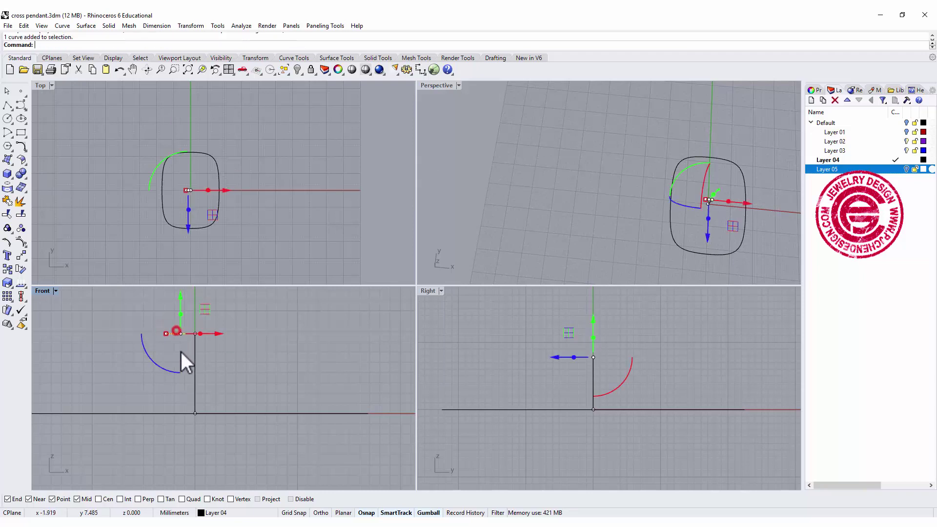
key("Escape")
- Draw a 2.35 mm drop line down from the outline's right edge
key("Return")
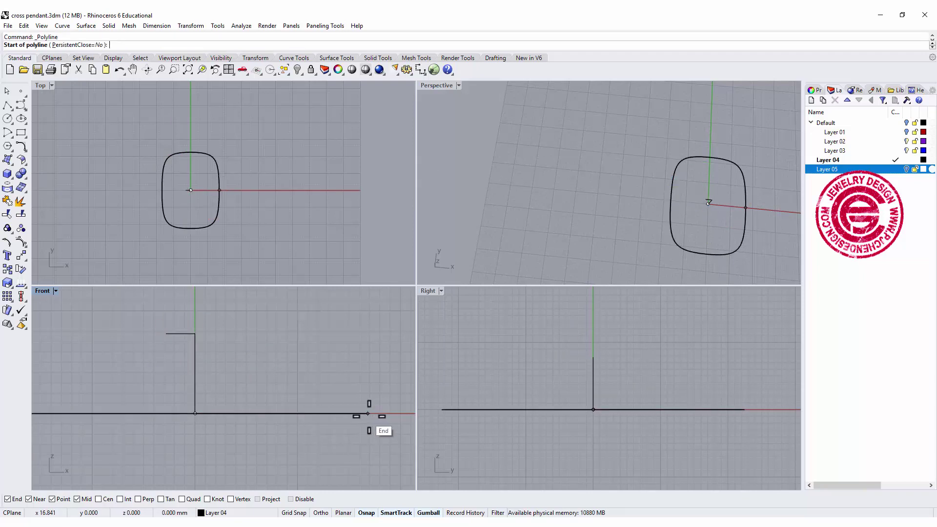
left_click(368, 414)
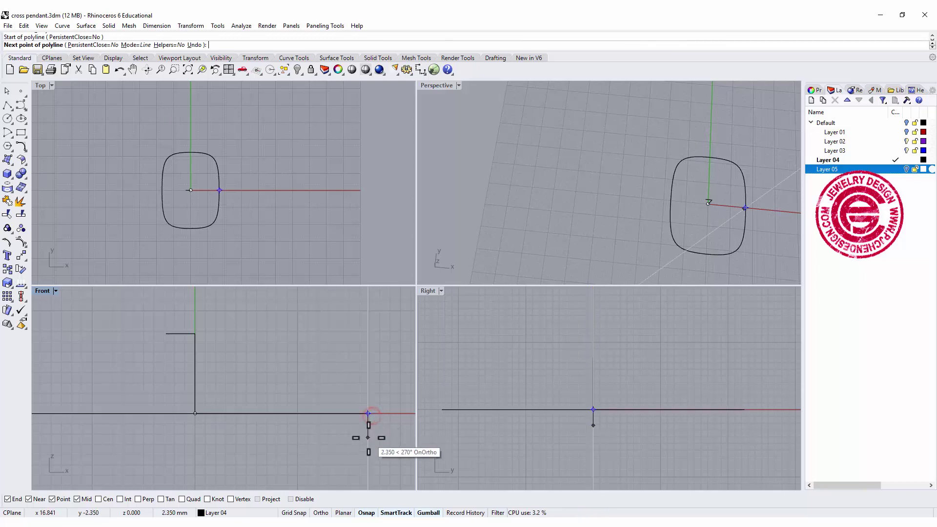
left_click(368, 437)
key("Return")
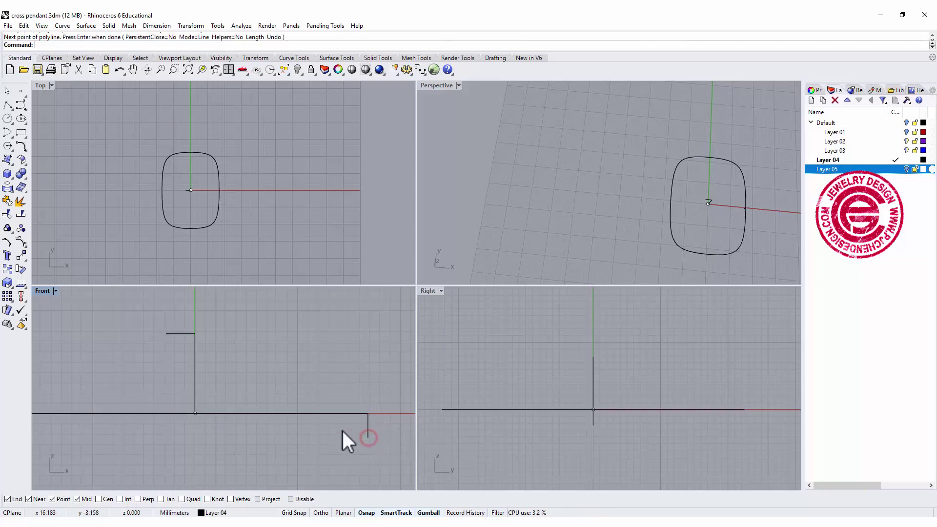
double_click(46, 291)
scroll(475, 230, "down", 2)
right_click_drag(493, 240, 435, 247)
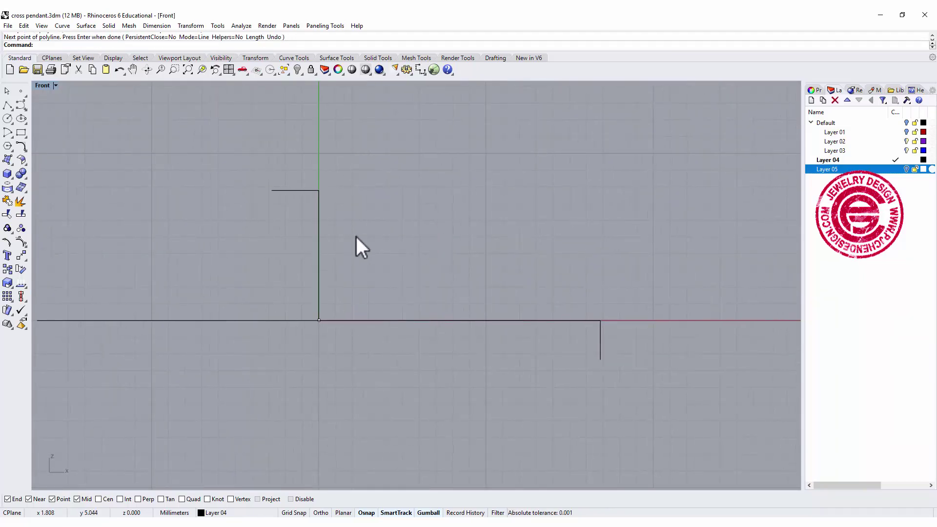
- Blend the top tick into the right drop line with a smooth arc, then restore four viewports
left_click(26, 147)
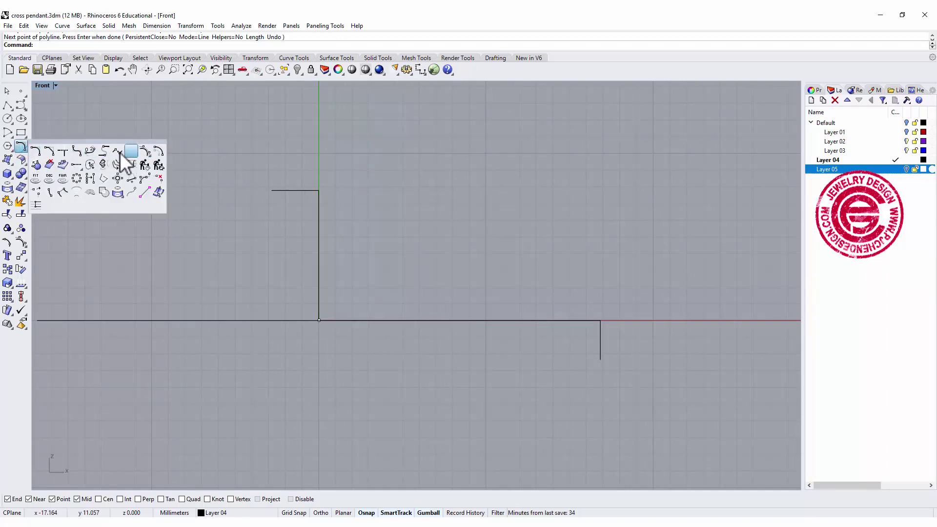
left_click(93, 151)
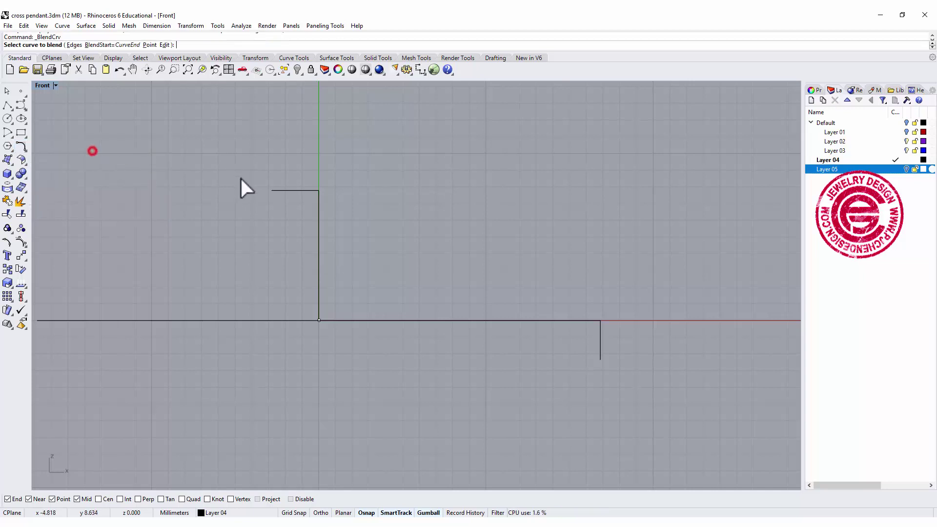
left_click(311, 191)
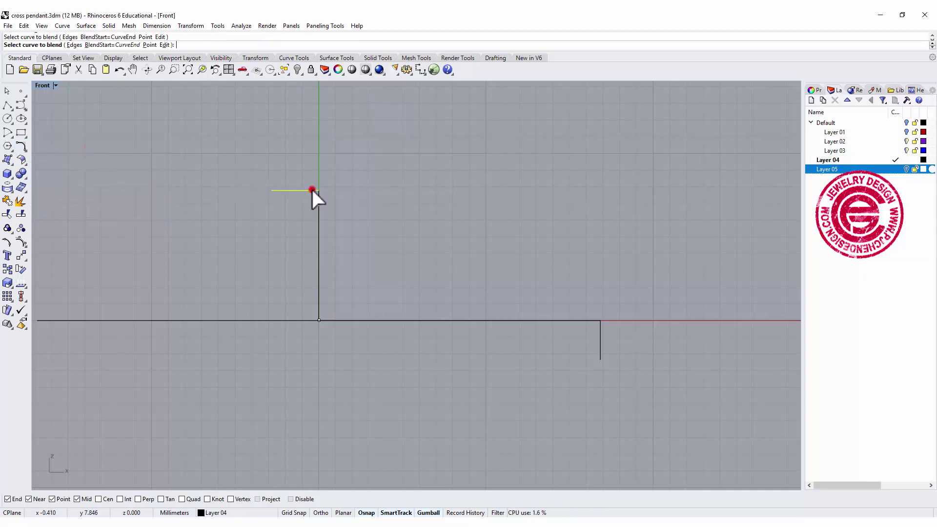
left_click(602, 324)
left_click(25, 244)
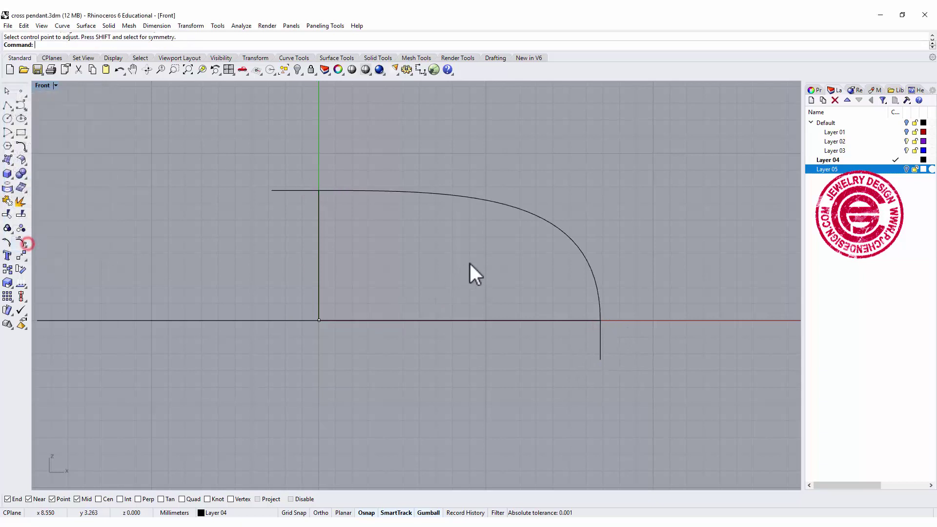
right_click_drag(515, 275, 495, 280)
left_click(500, 215)
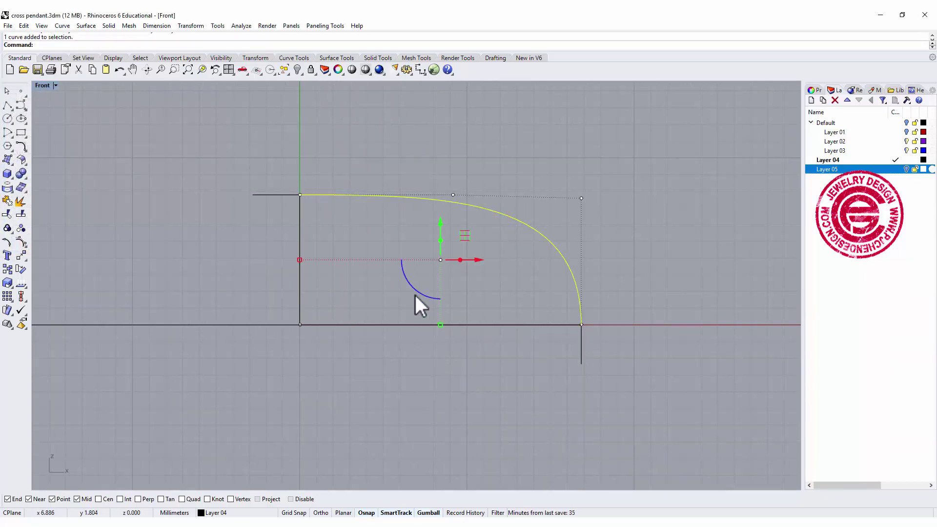
double_click(43, 85)
right_click_drag(691, 183, 611, 142)
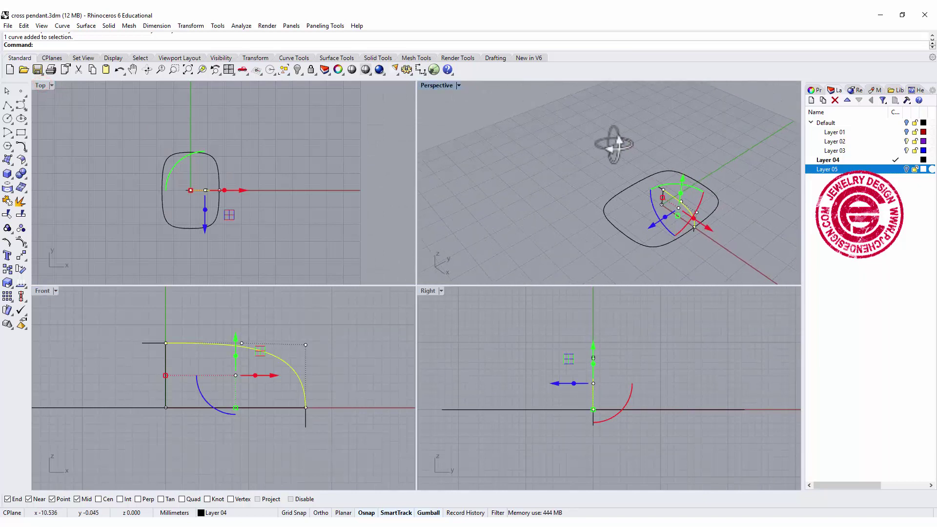
left_click(669, 143)
right_click_drag(674, 165, 602, 163, "shift")
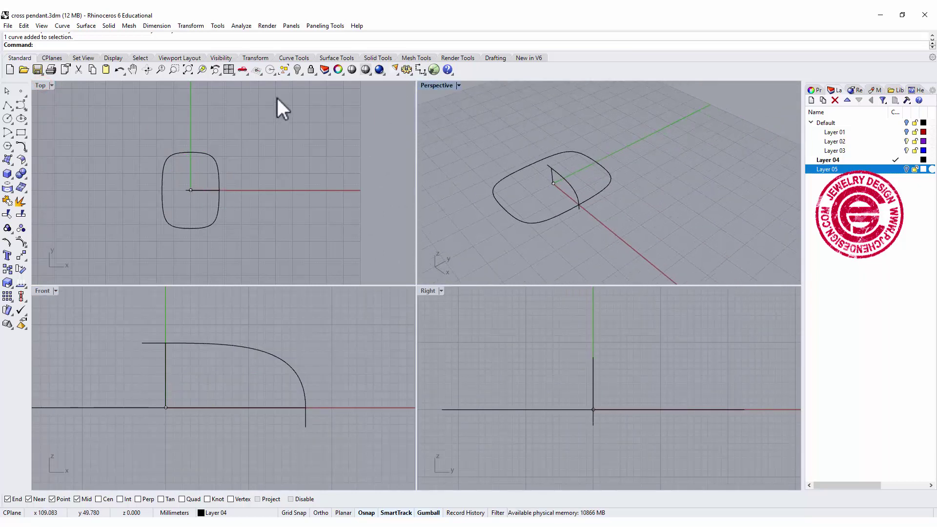
left_click(85, 27)
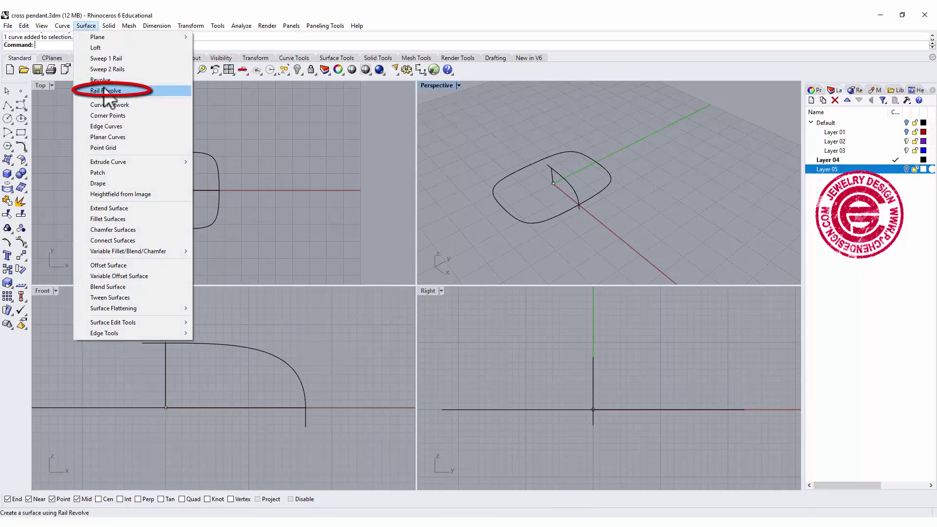
- Rail-revolve the blended arc along the rounded rectangle about the vertical axis line into a dome
left_click(104, 91)
double_click(435, 85)
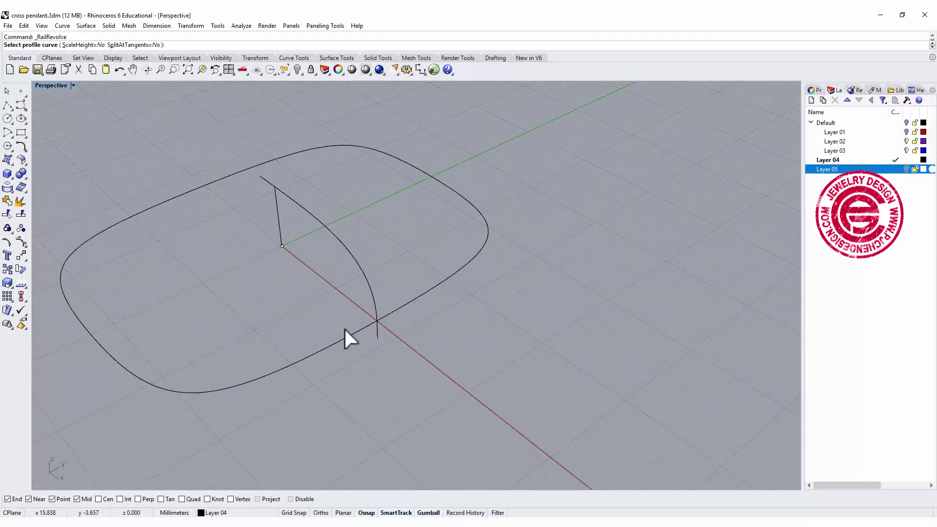
right_click_drag(344, 330, 443, 318, "shift")
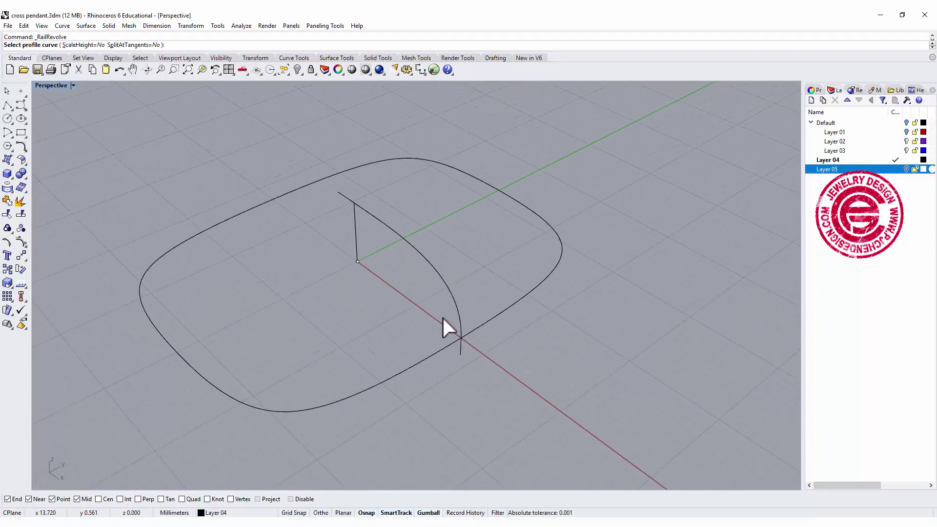
left_click(408, 244)
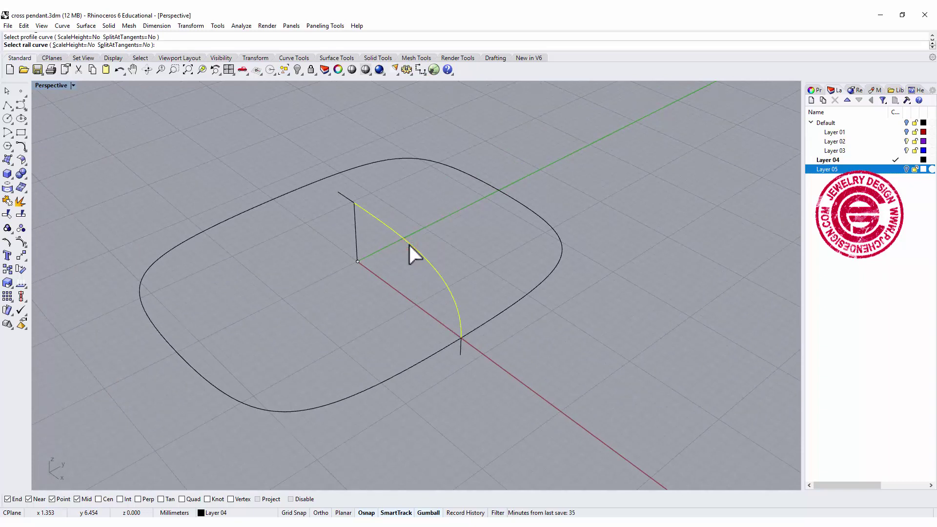
left_click(412, 365)
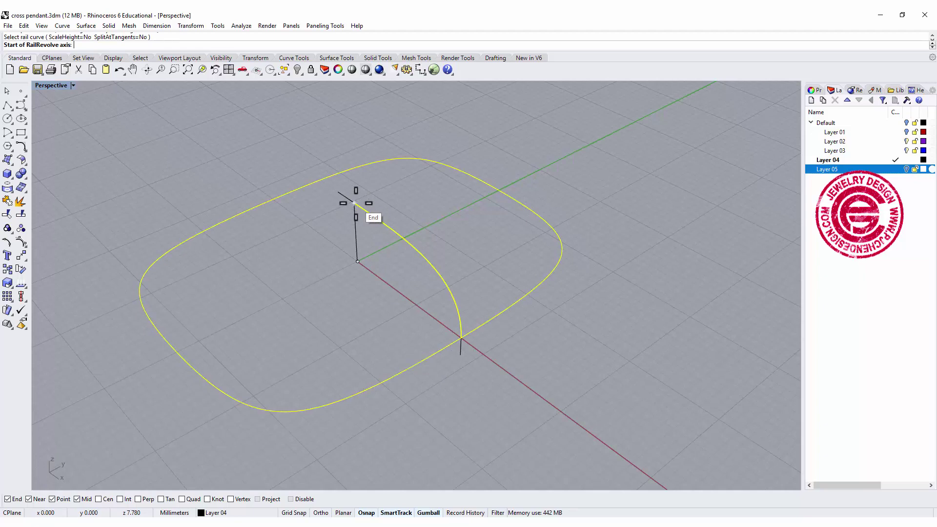
left_click(356, 202)
left_click(358, 262)
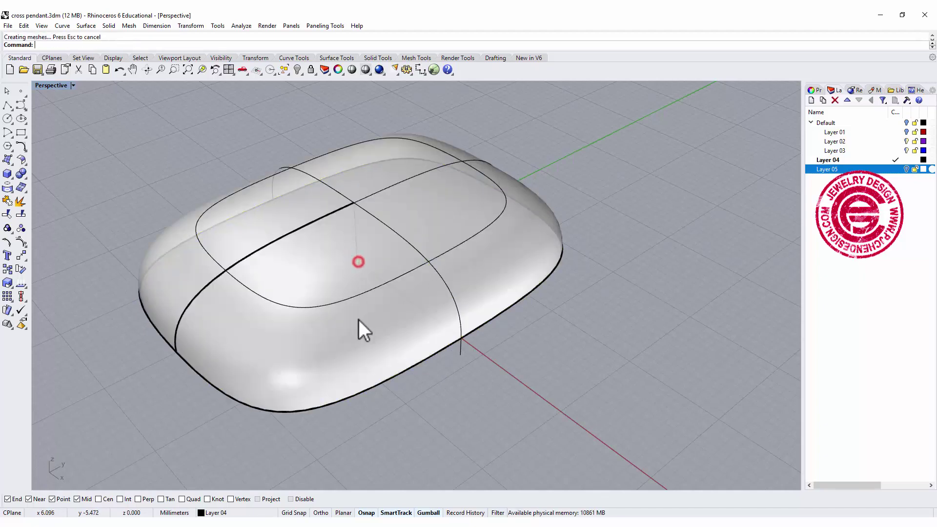
scroll(551, 326, "down", 3)
right_click_drag(552, 326, 556, 375)
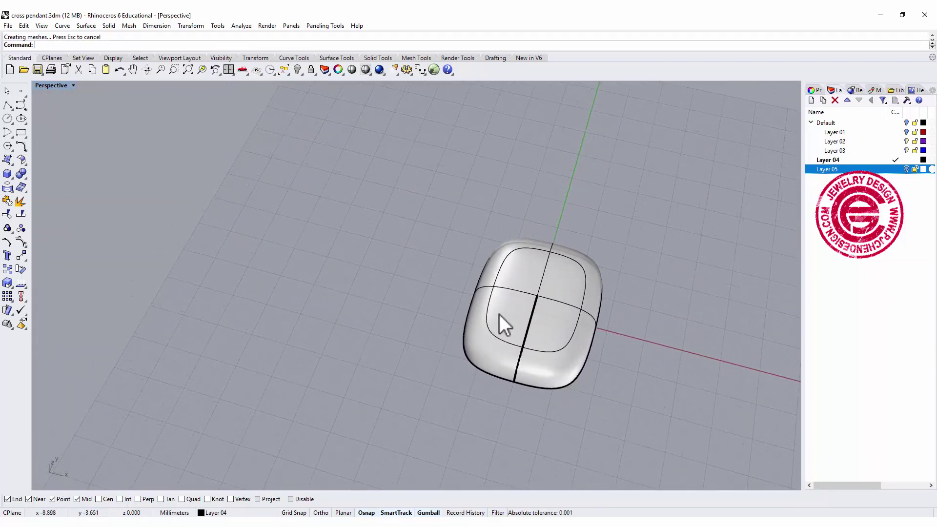
right_click_drag(384, 267, 503, 400, "shift")
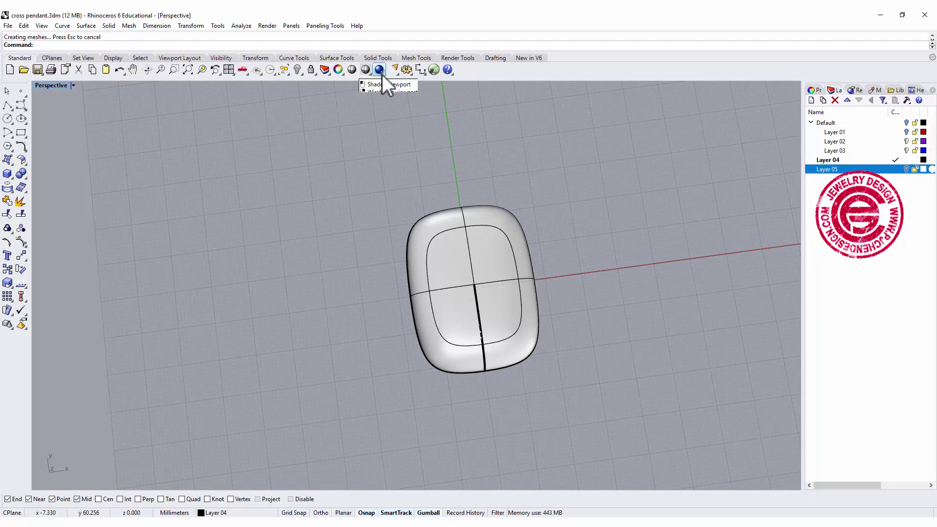
- Show the hidden cross outline and maximize the Top view centred on the pendant
right_click(297, 73)
right_click_drag(616, 258, 395, 201)
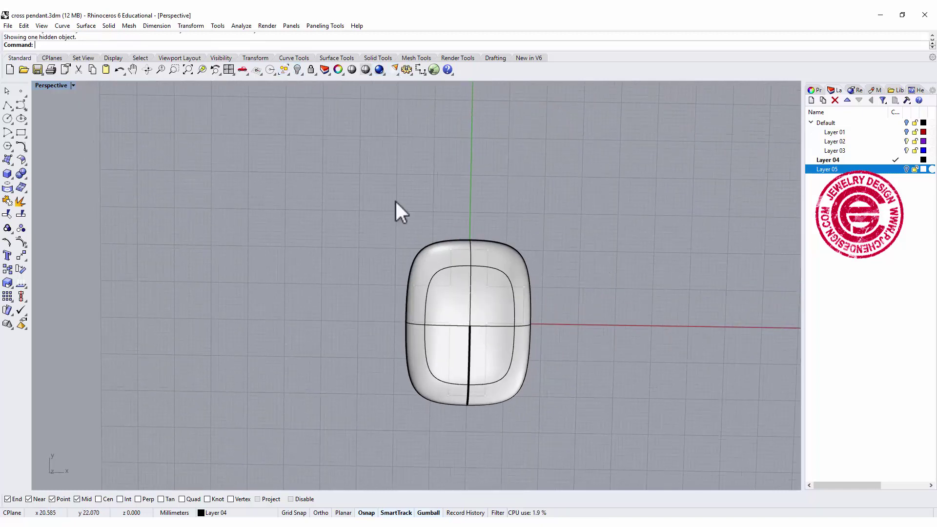
double_click(60, 87)
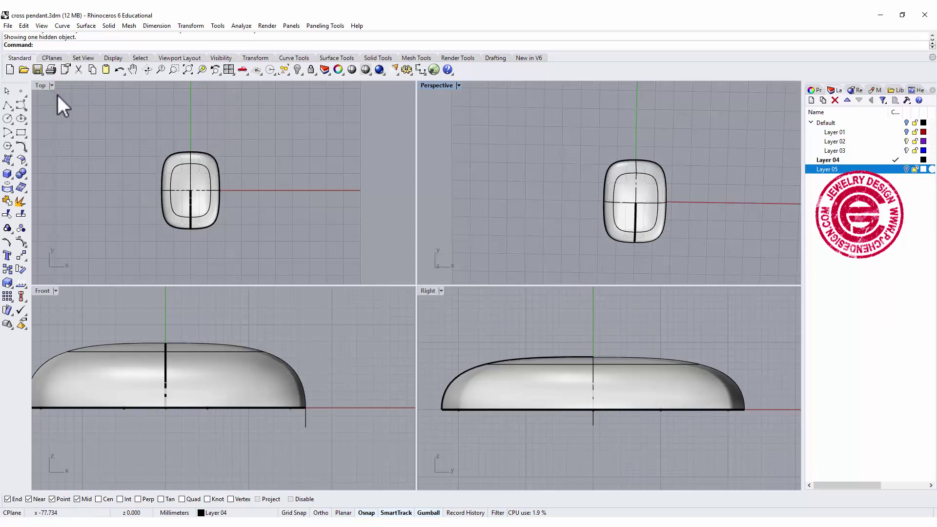
double_click(40, 85)
scroll(374, 321, "up", 3)
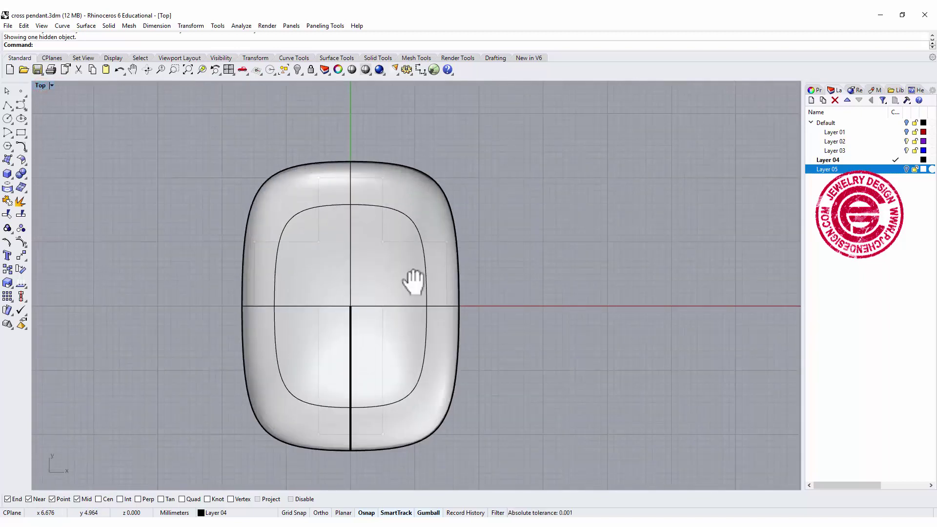
right_click_drag(414, 278, 433, 216)
- Trim the domed surface with the cross outline, removing the part outside the cross
left_click(433, 216)
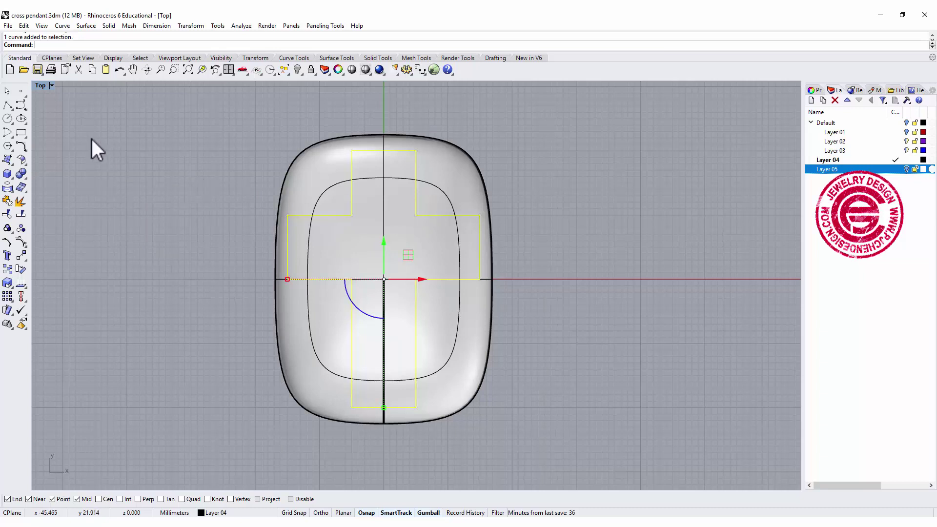
left_click(20, 201)
left_click(451, 177)
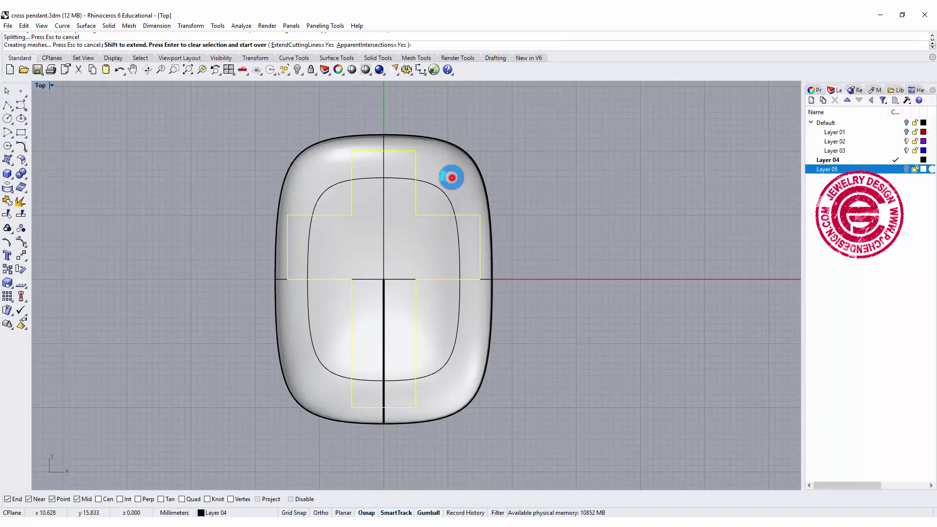
right_click_drag(606, 293, 616, 321)
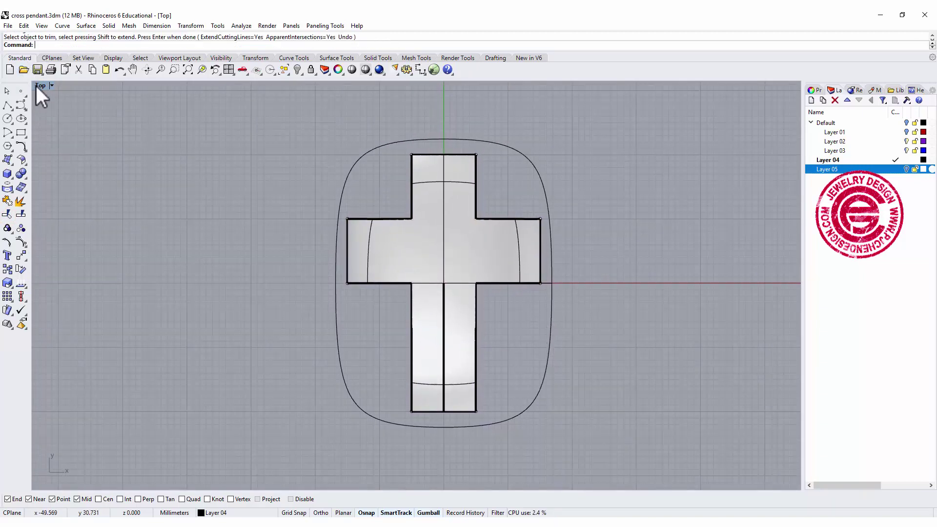
left_click(36, 86)
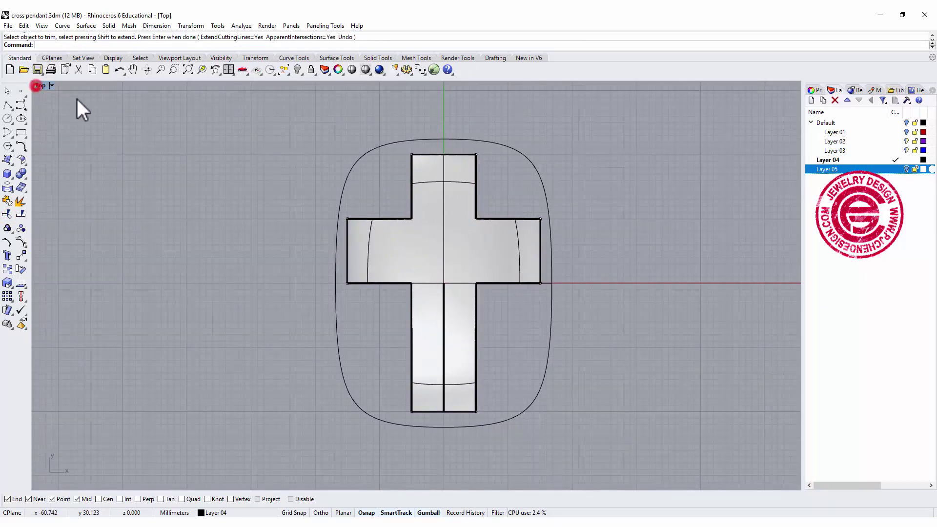
double_click(39, 85)
mouse_move(610, 171)
right_mouse_down()
mouse_move(690, 230)
mouse_move(596, 100)
mouse_move(667, 161)
mouse_move(689, 146)
mouse_move(612, 146)
mouse_move(637, 161)
mouse_move(634, 146)
mouse_move(628, 152)
mouse_move(640, 151)
mouse_move(609, 155)
right_mouse_up()
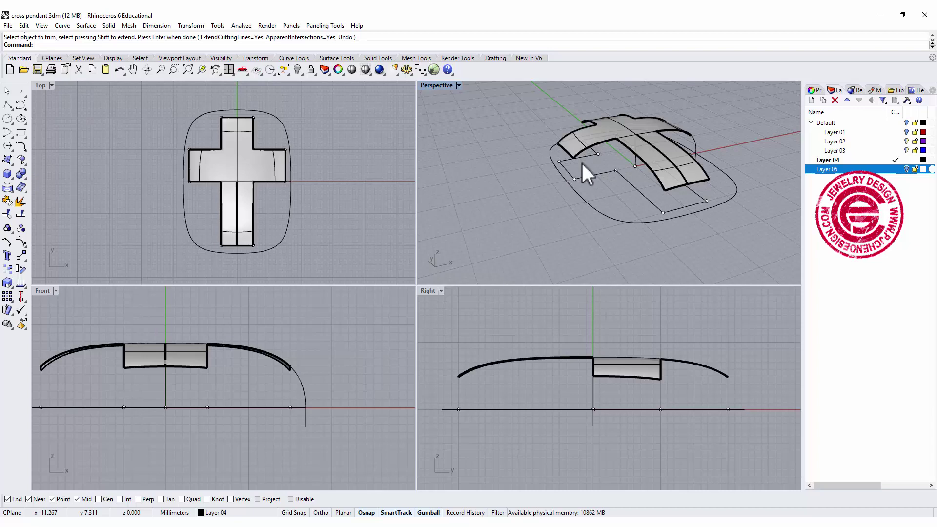
- Extrude the cross outline straight up into side walls with BothSides=No
double_click(433, 86)
right_click_drag(477, 236, 607, 254)
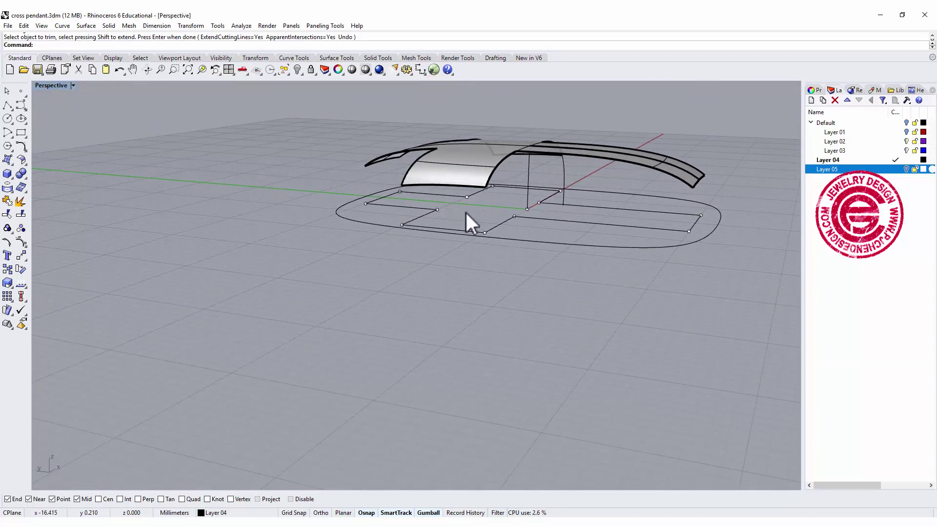
right_click_drag(627, 182, 547, 241)
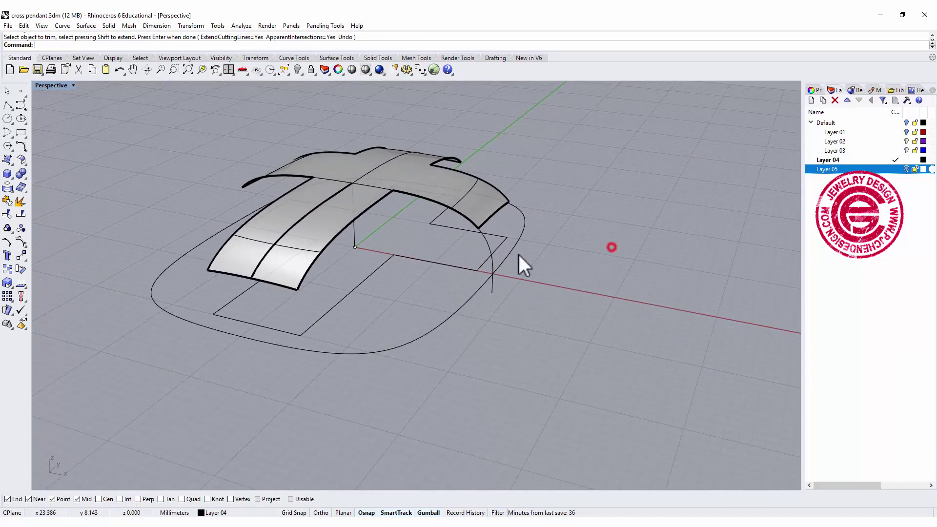
left_click(380, 267)
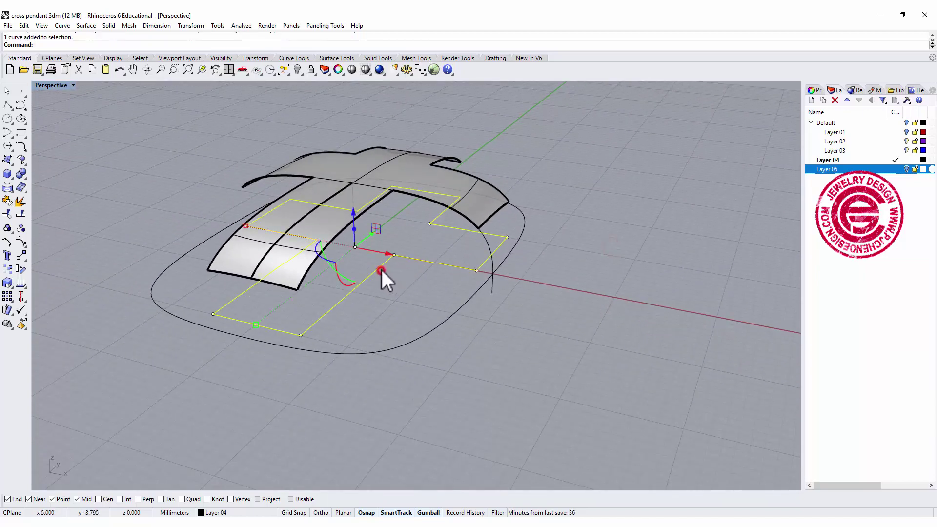
left_click(110, 27)
mouse_move(89, 27)
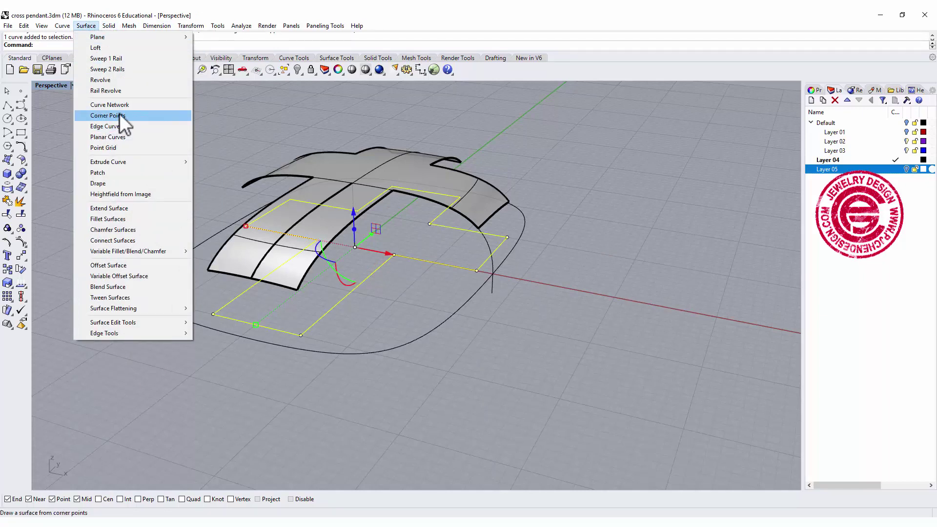
mouse_move(122, 162)
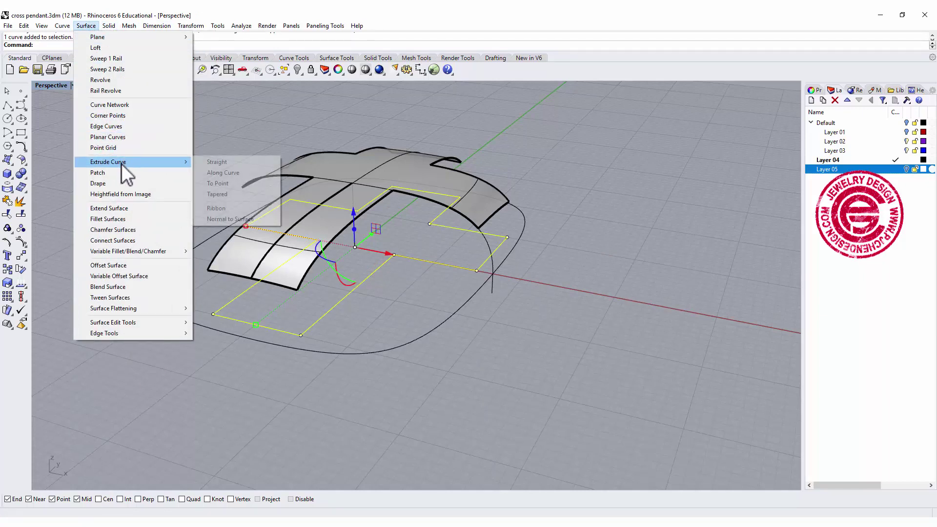
left_click(249, 162)
left_click(114, 45)
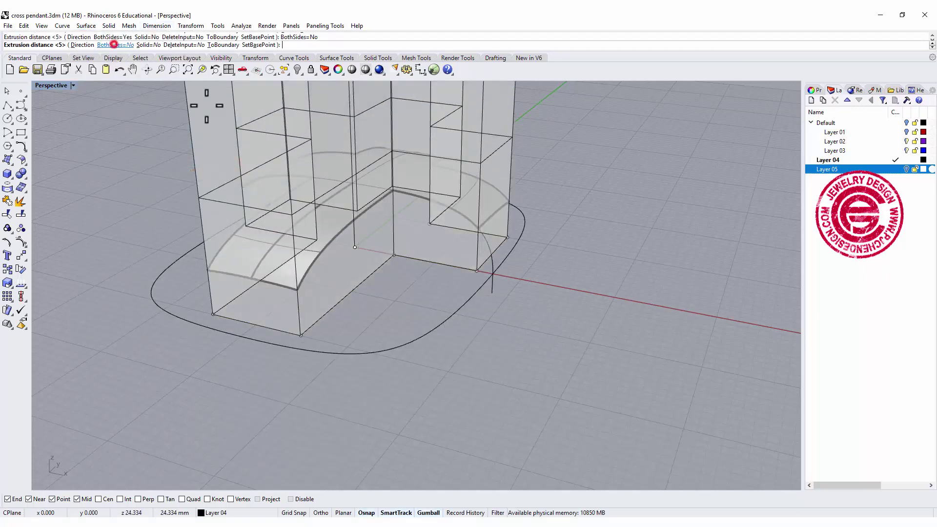
left_click(420, 143)
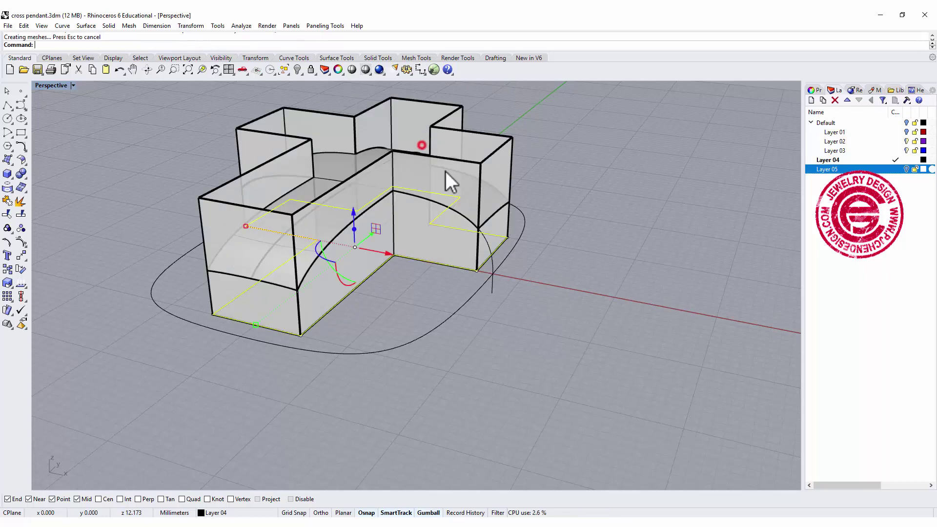
- Trim away the wall portions above the puffy top surface
left_click(556, 189)
right_click_drag(554, 186, 601, 200)
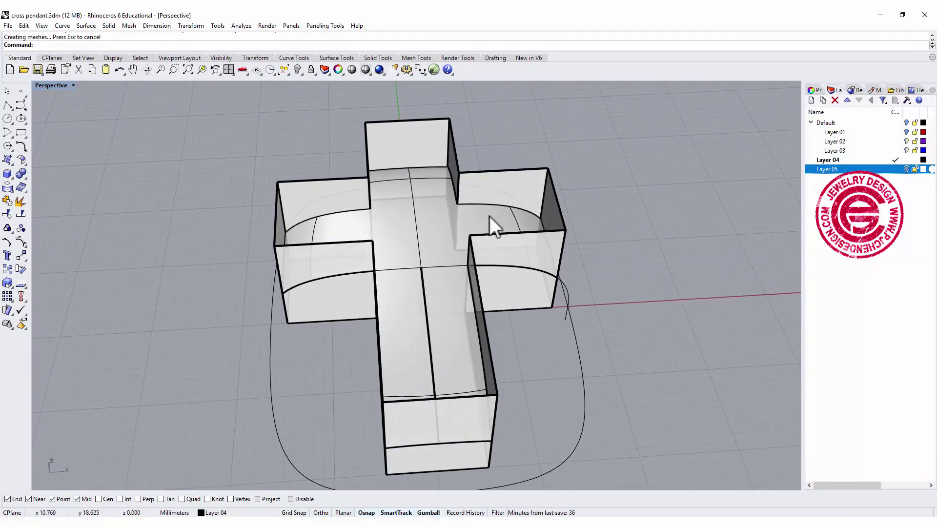
left_click(433, 223)
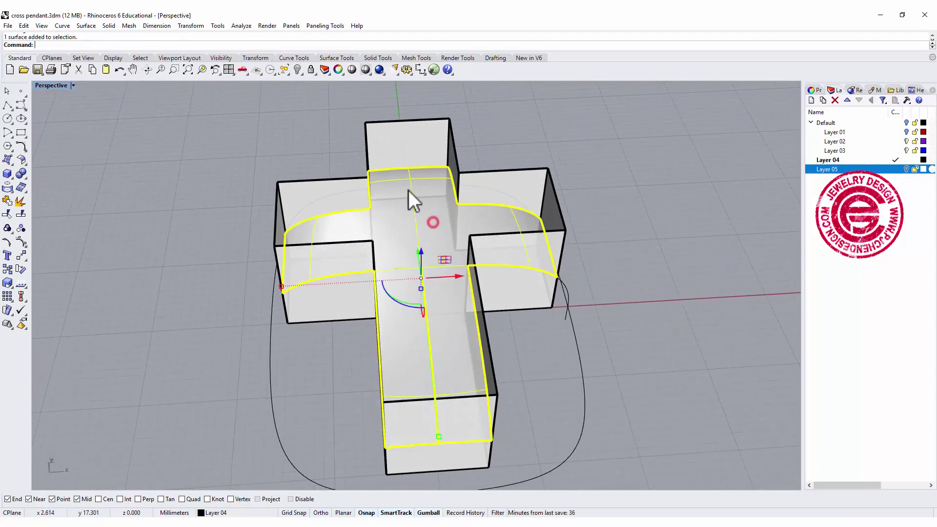
left_click(9, 214)
left_click(385, 136)
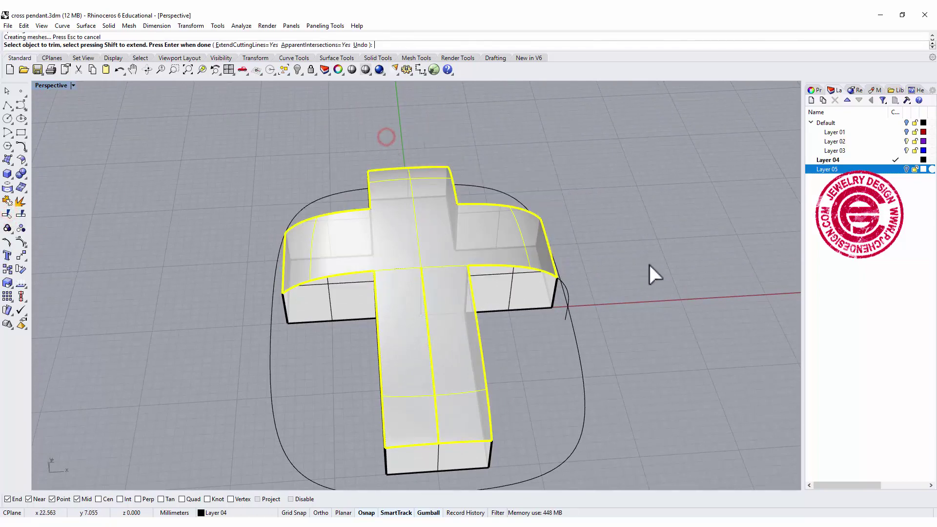
right_click_drag(648, 254, 624, 254)
right_click(651, 243)
- Join the trimmed walls and puffy top into one polysurface
left_click(652, 242)
left_click_drag(525, 221, 524, 220)
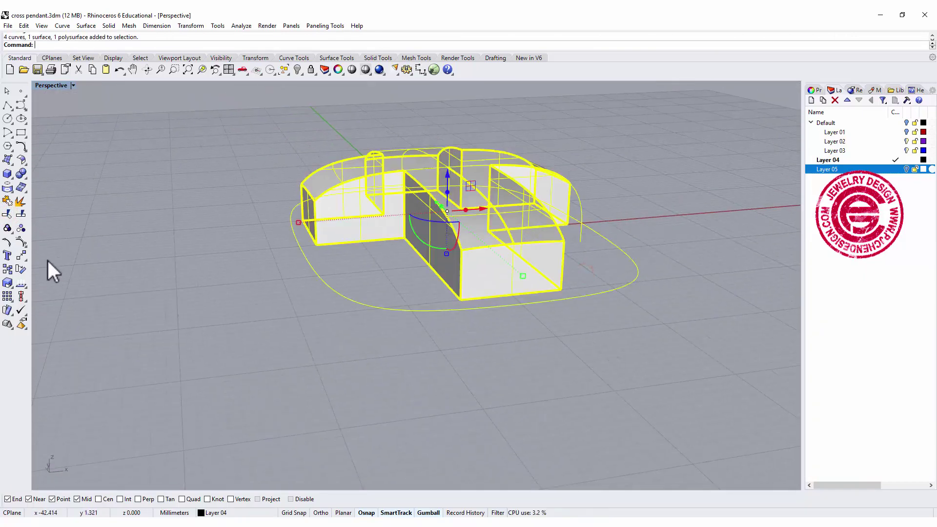
left_click(11, 202)
left_click(113, 226)
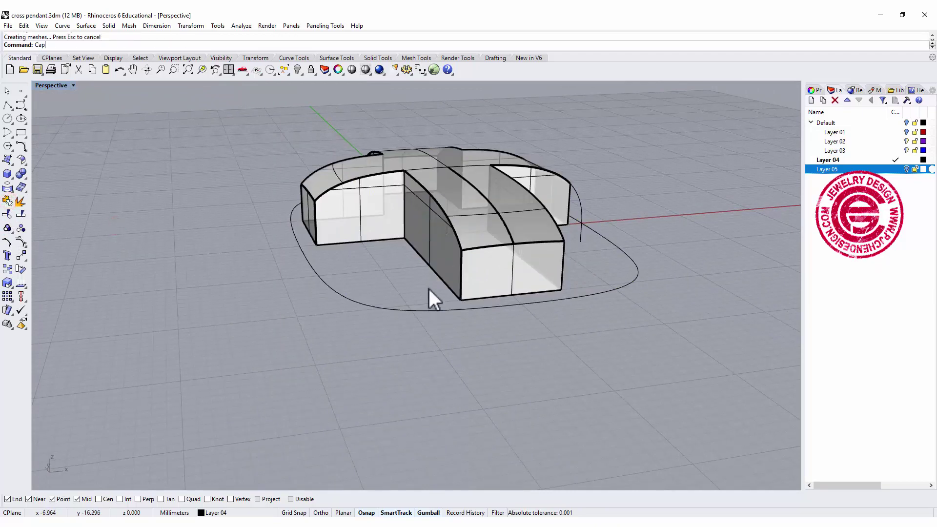
- Cap the joined cross's open ends to make a closed solid, checking it from several angles
key("Return")
left_click(449, 276)
right_click(451, 276)
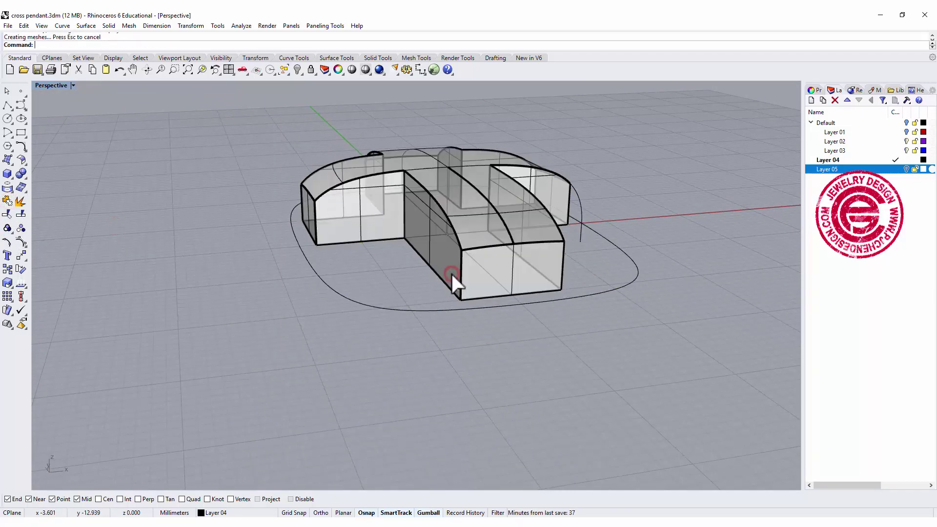
right_click_drag(506, 299, 566, 267)
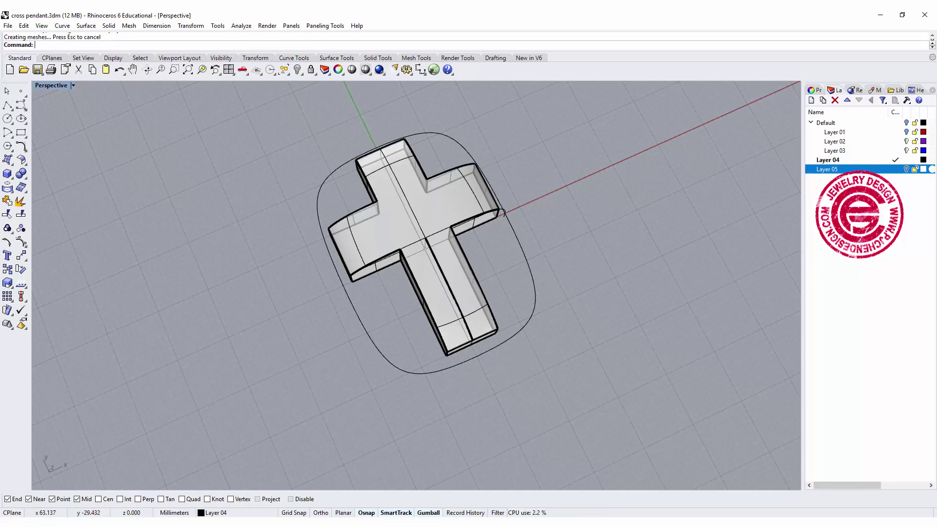
right_click_drag(566, 268, 619, 358)
right_click_drag(675, 317, 602, 320)
right_click_drag(433, 184, 487, 262, "shift")
type("cap")
key("Return")
right_click_drag(398, 300, 435, 294)
scroll(493, 289, "up", 2)
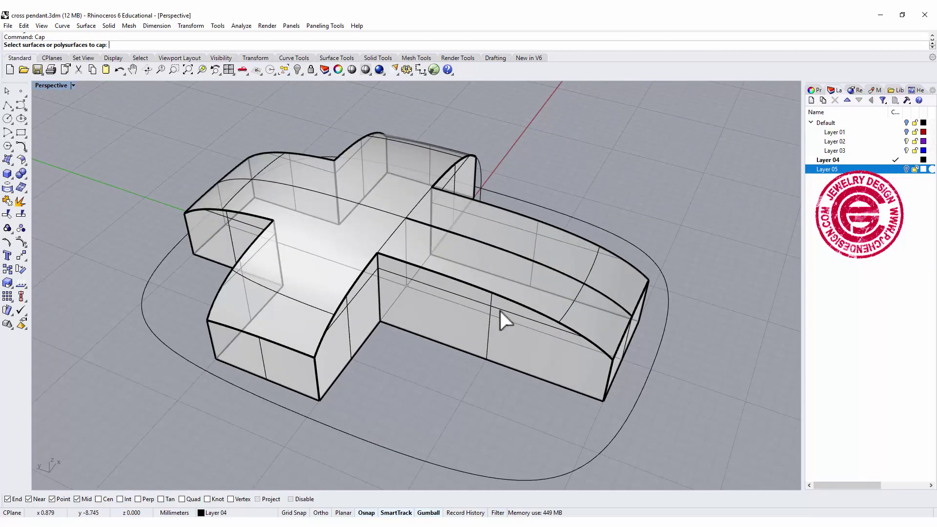
- Run Chamfer Edges with distance 1.5 on all window-selected cross edges
left_click(26, 179)
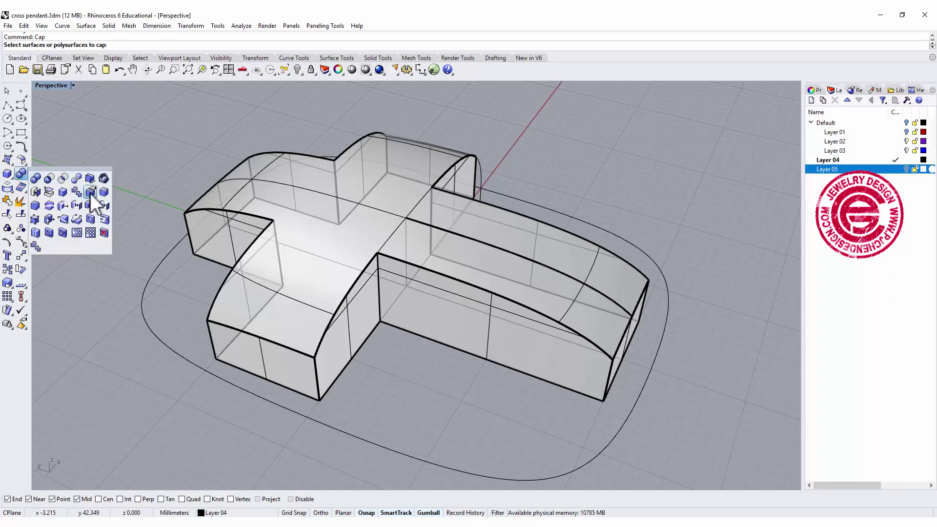
left_click(34, 205)
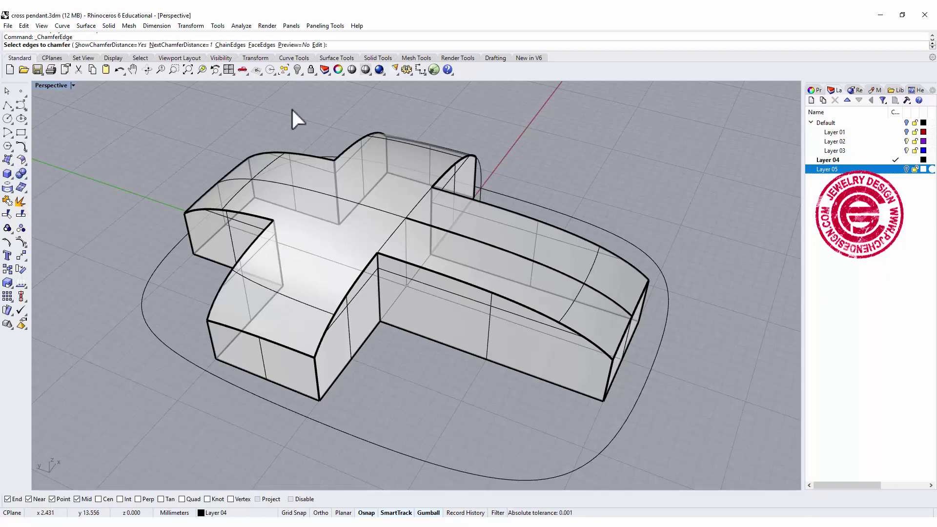
left_click(190, 45)
type("1")
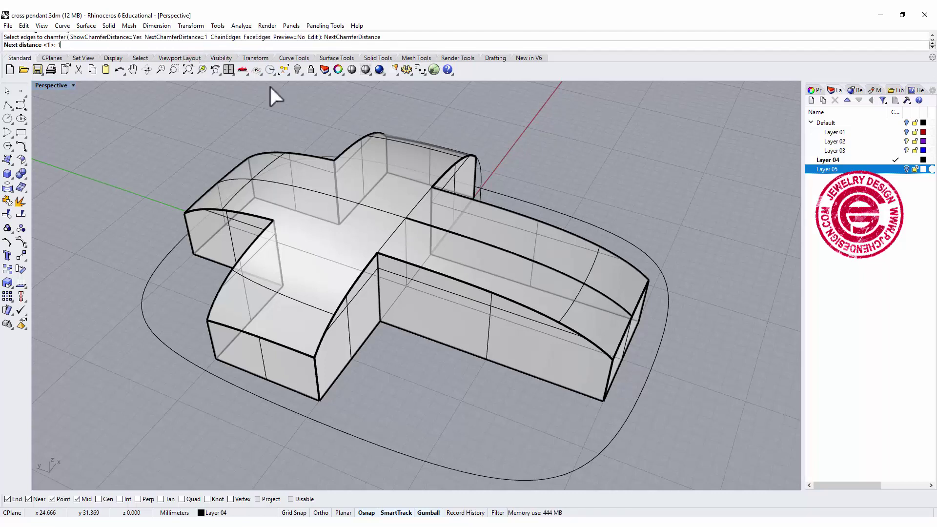
type(".5")
key("Return")
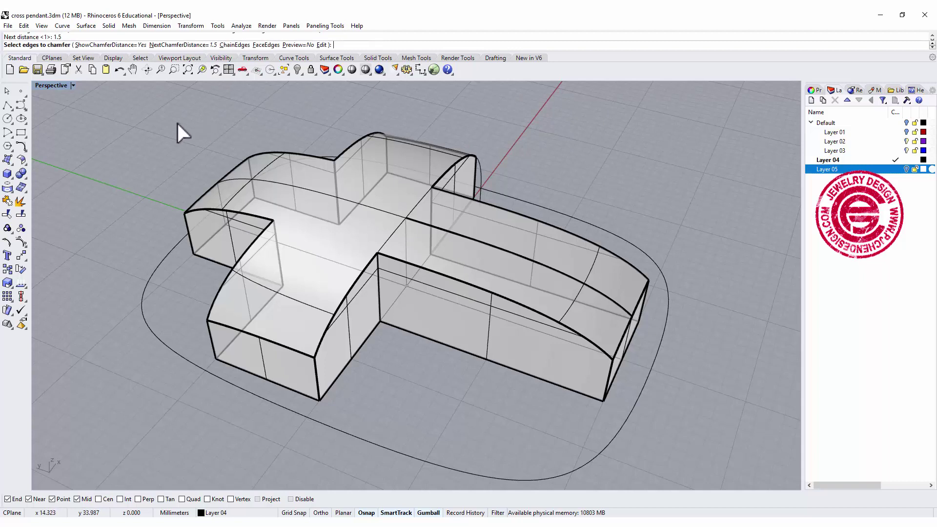
left_click_drag(136, 98, 683, 415)
key("Return")
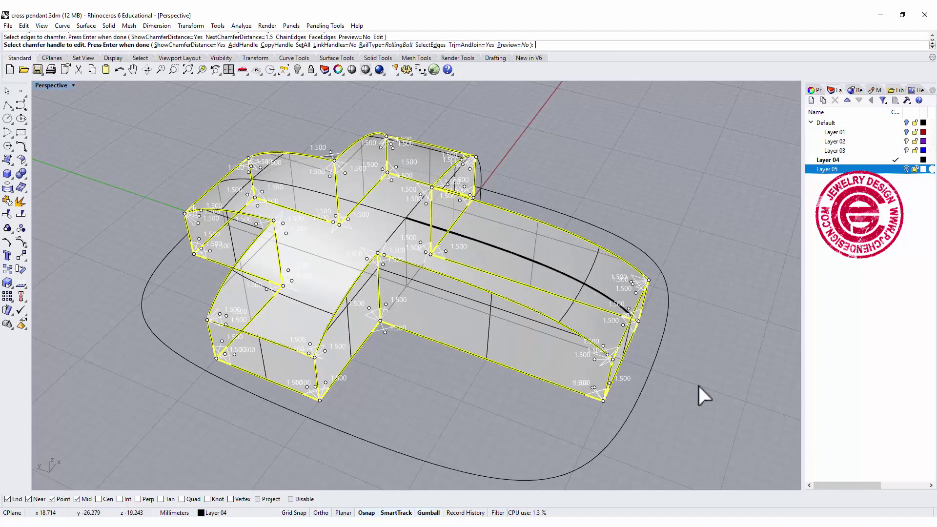
key("Return")
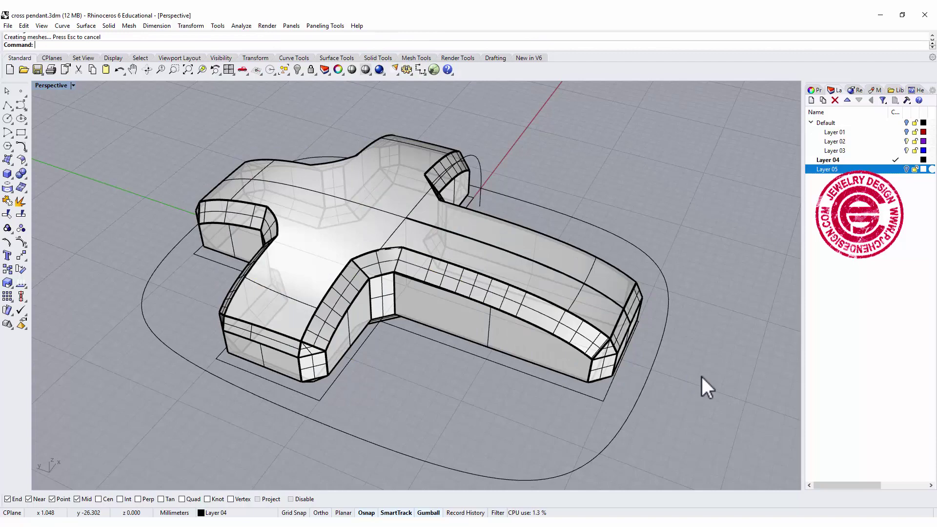
right_click_drag(706, 387, 591, 389)
right_click_drag(288, 267, 381, 263)
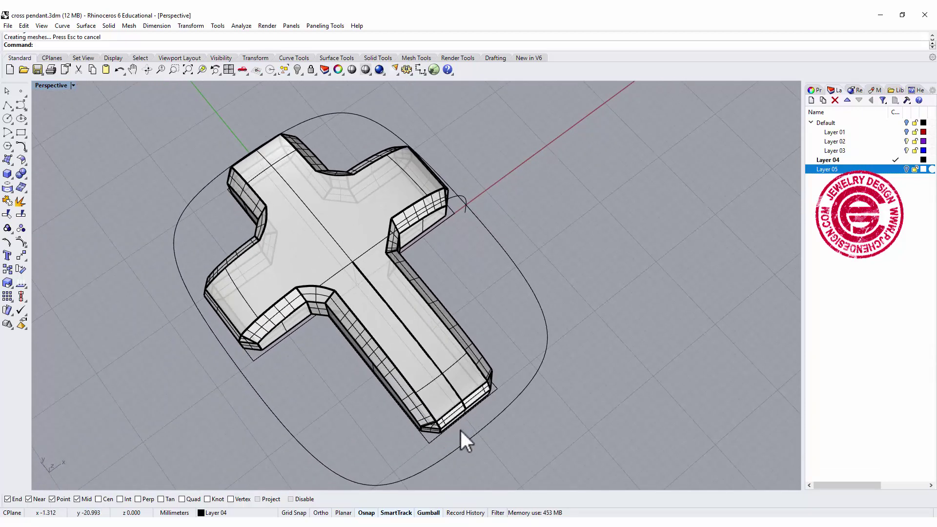
- Shift and rotate the view around the chamfered cross
right_click(429, 266)
right_click_drag(517, 261, 422, 264, "shift")
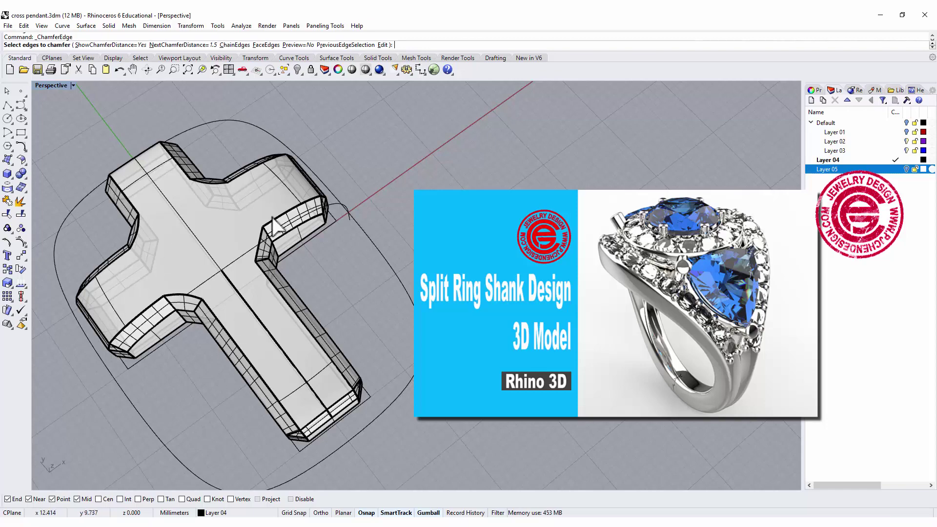
right_click_drag(279, 225, 286, 231)
right_click_drag(439, 248, 500, 267)
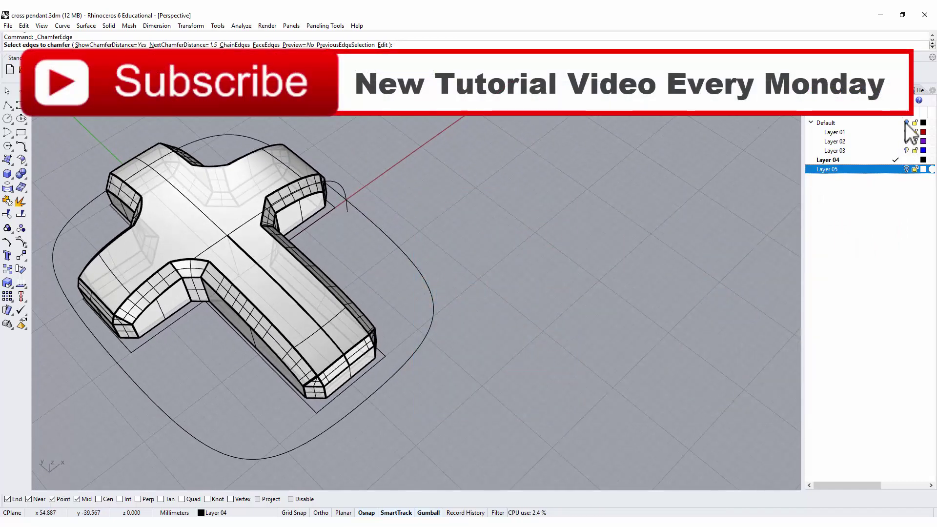
- Make Default the current layer, show the stones and chain layers, and frame the pendant front
left_click(902, 123)
left_click(906, 169)
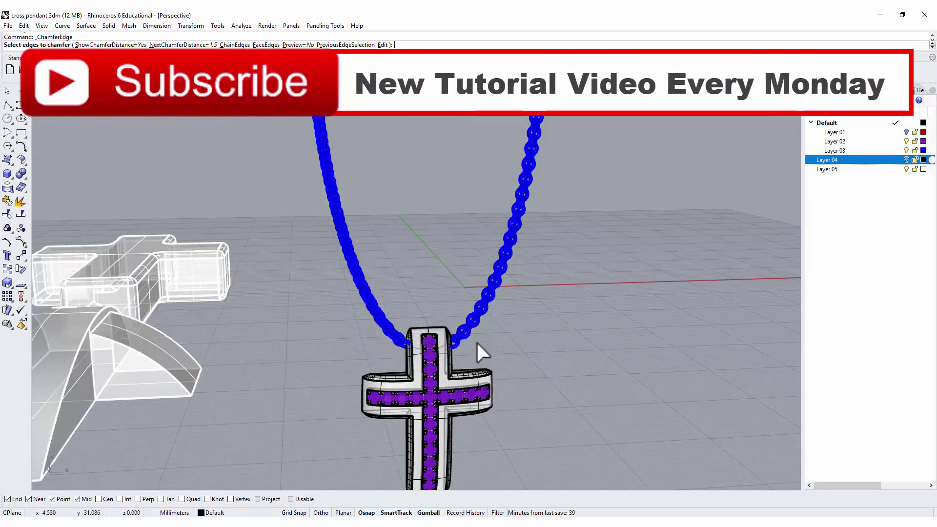
right_click_drag(479, 350, 334, 252)
scroll(335, 251, "up", 2)
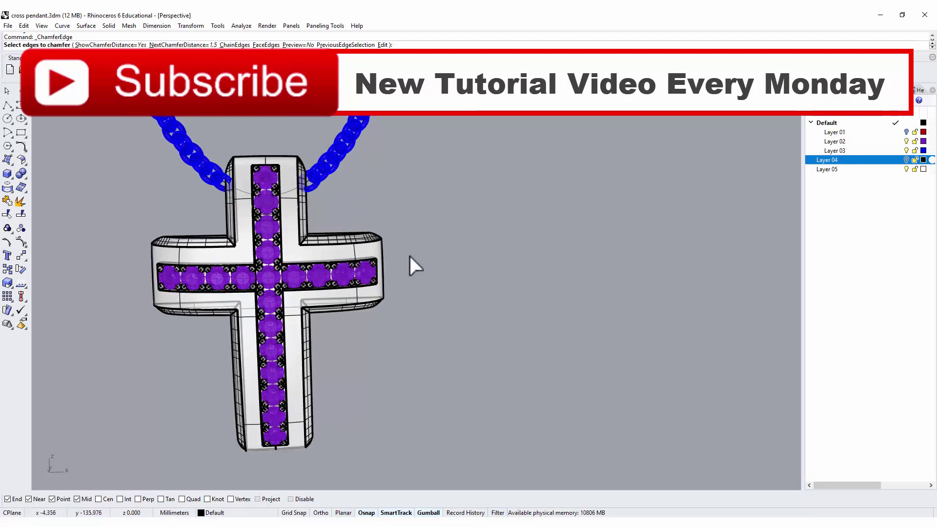
right_click_drag(409, 253, 553, 219)
scroll(373, 259, "up", 1)
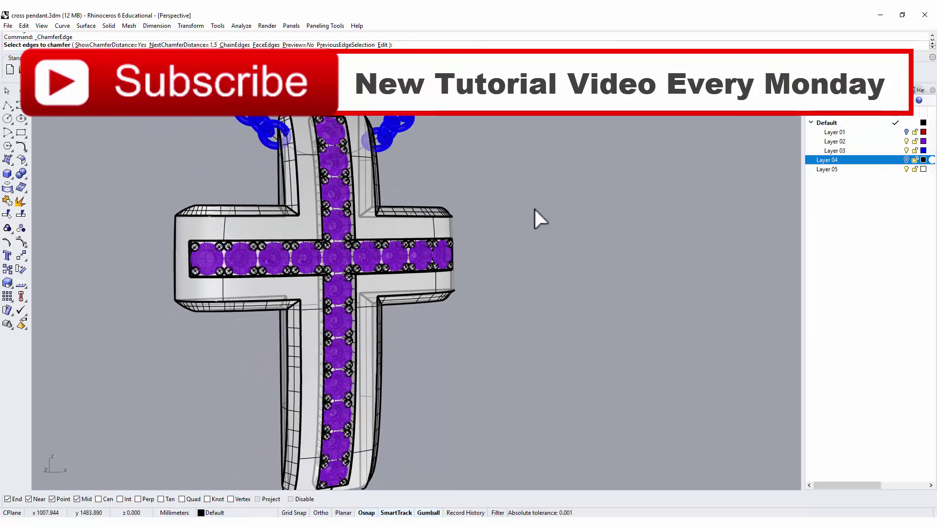
right_click_drag(531, 218, 425, 253)
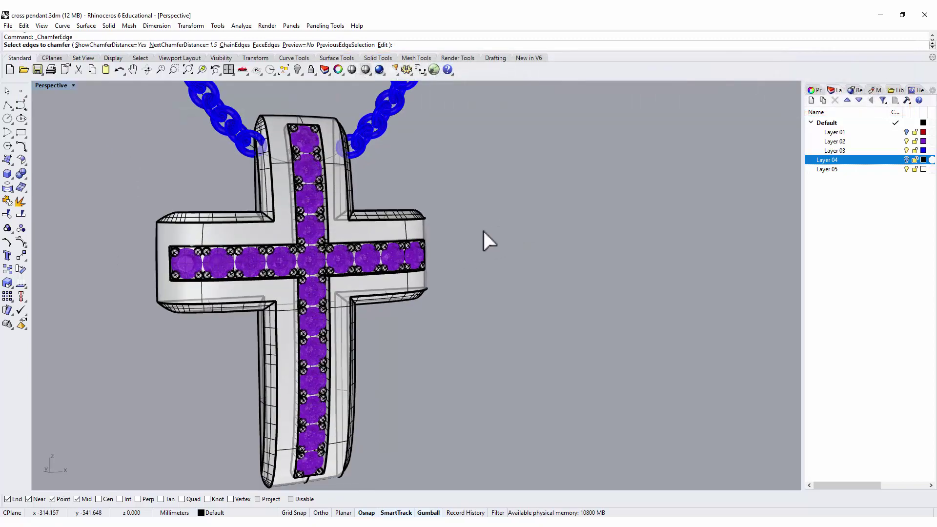